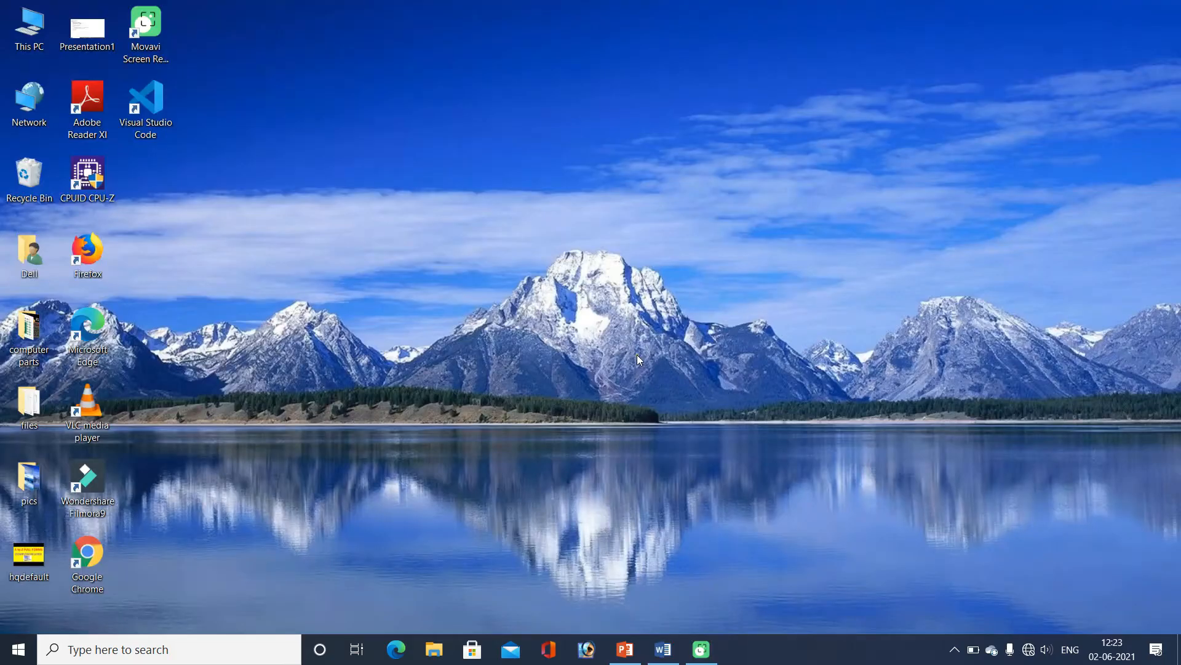
Open Notepad from the Windows Accessories group of installed programs, and close its empty window
click(18, 650)
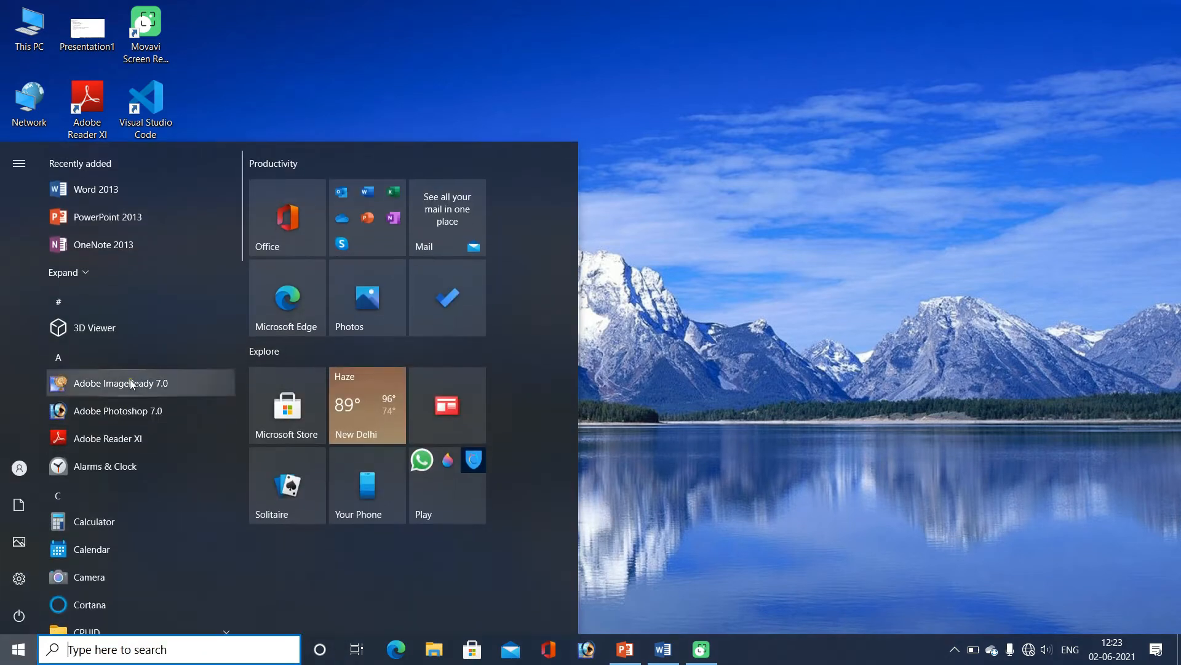
scroll(126, 431, down, 5)
scroll(124, 468, down, 15)
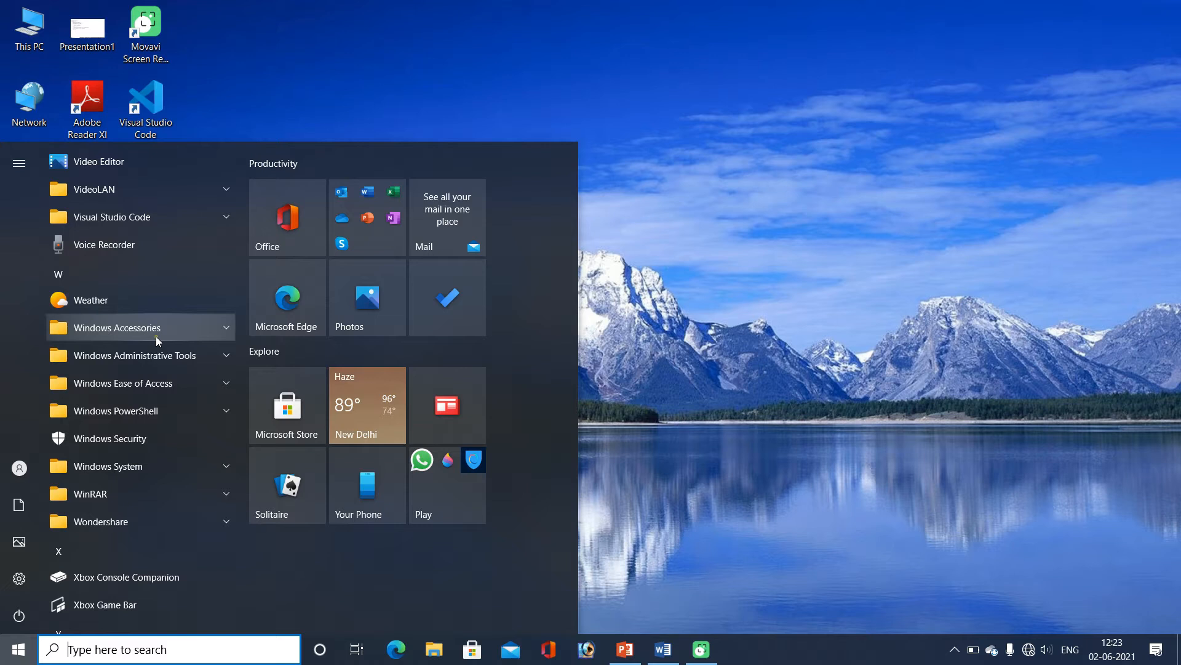
click(156, 336)
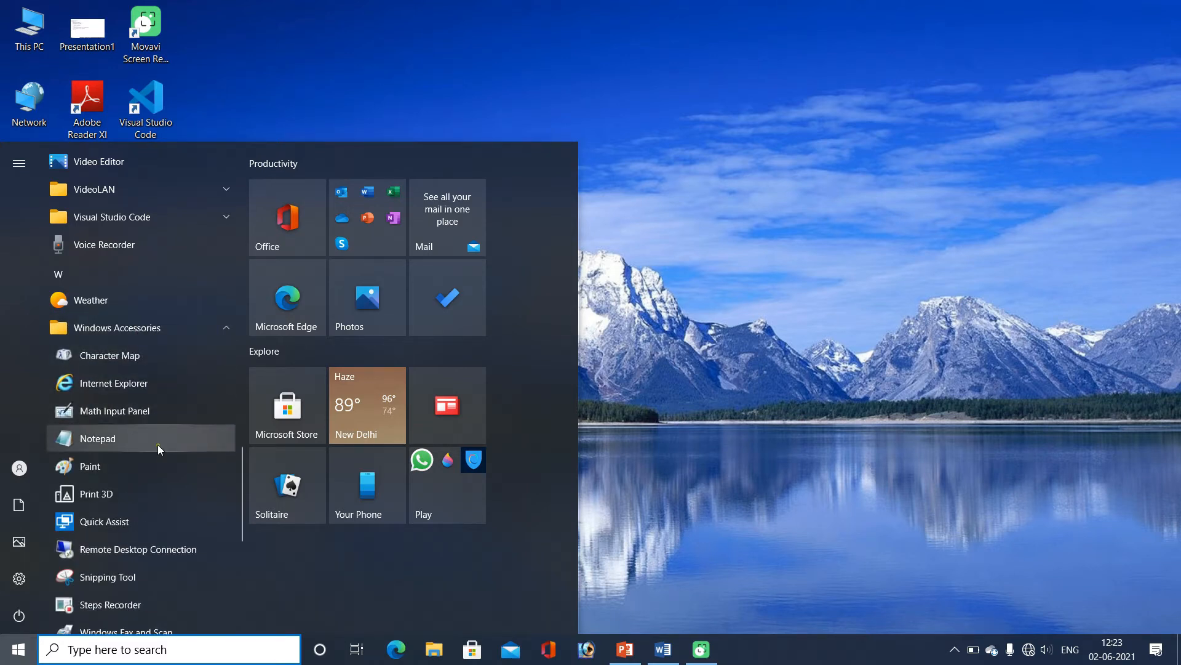
click(158, 444)
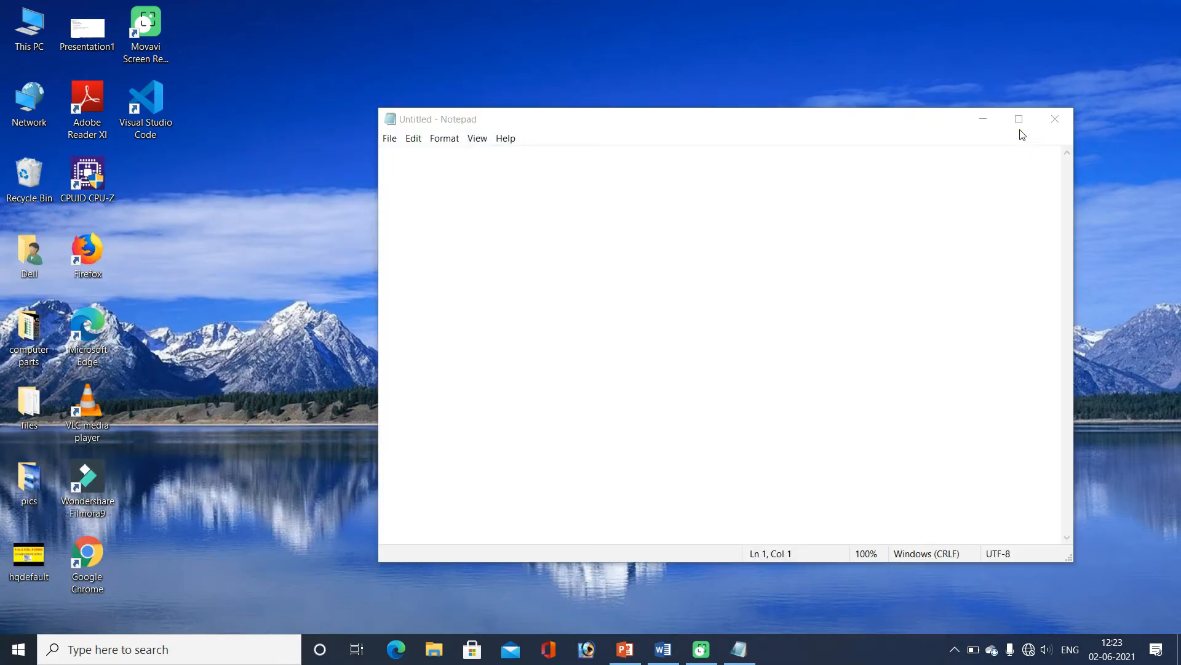
click(1066, 119)
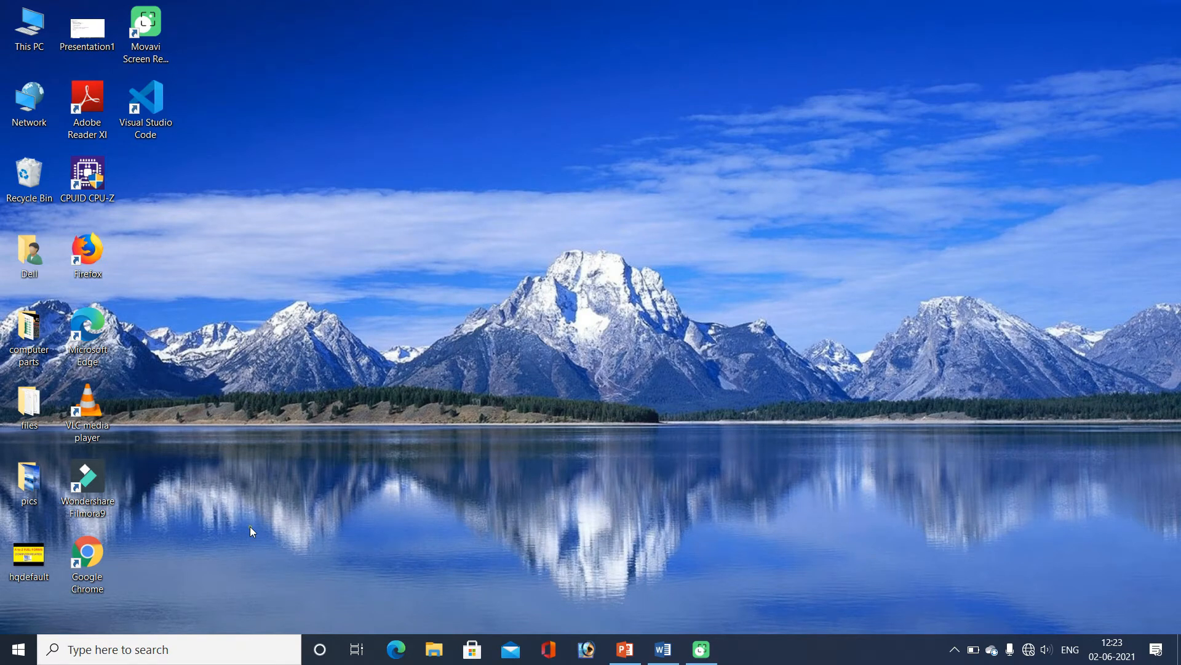
Launch Notepad by running the notepad command from the Run dialog, and close its window
key(super+r)
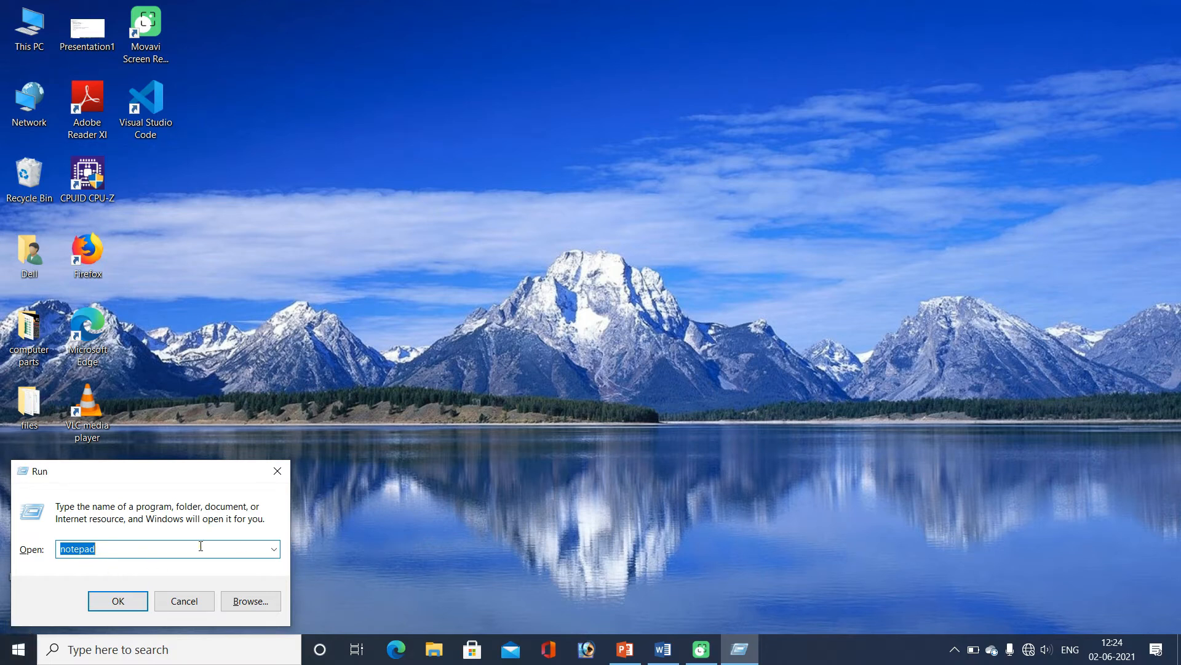
click(130, 551)
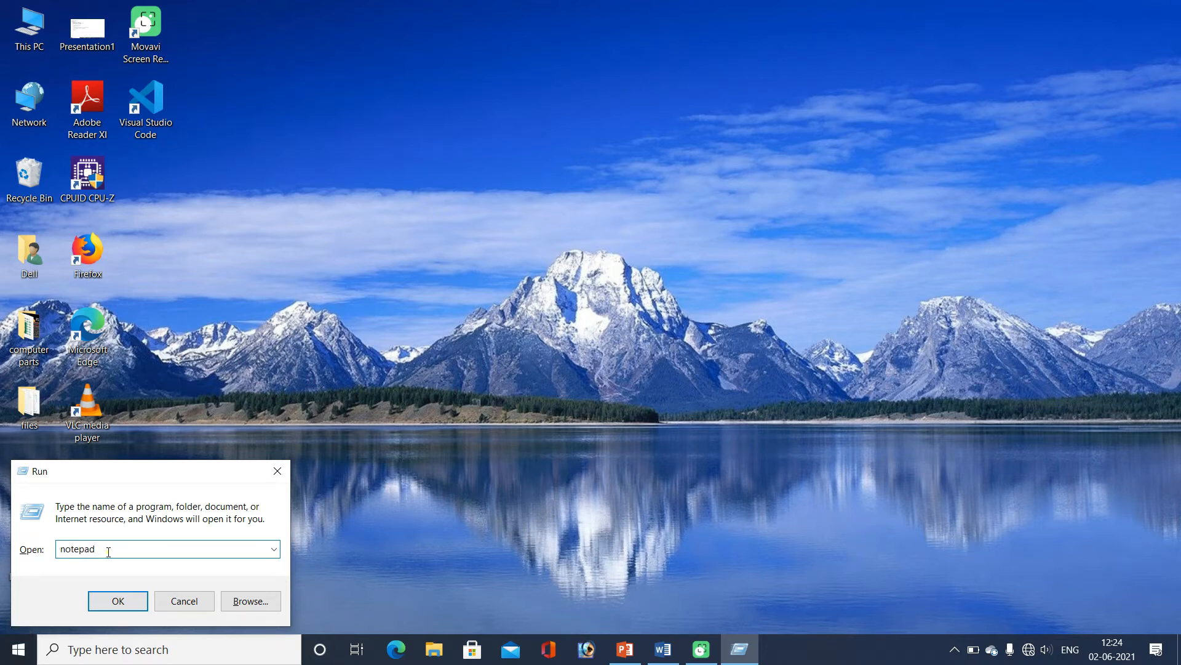
click(120, 600)
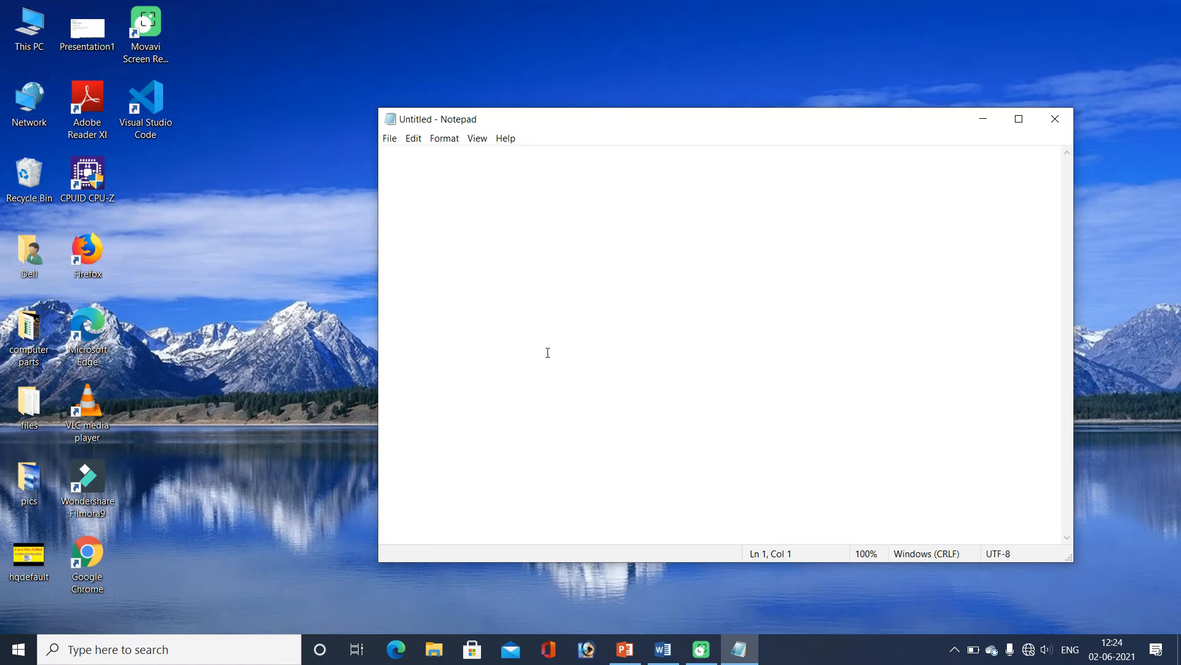
click(1054, 119)
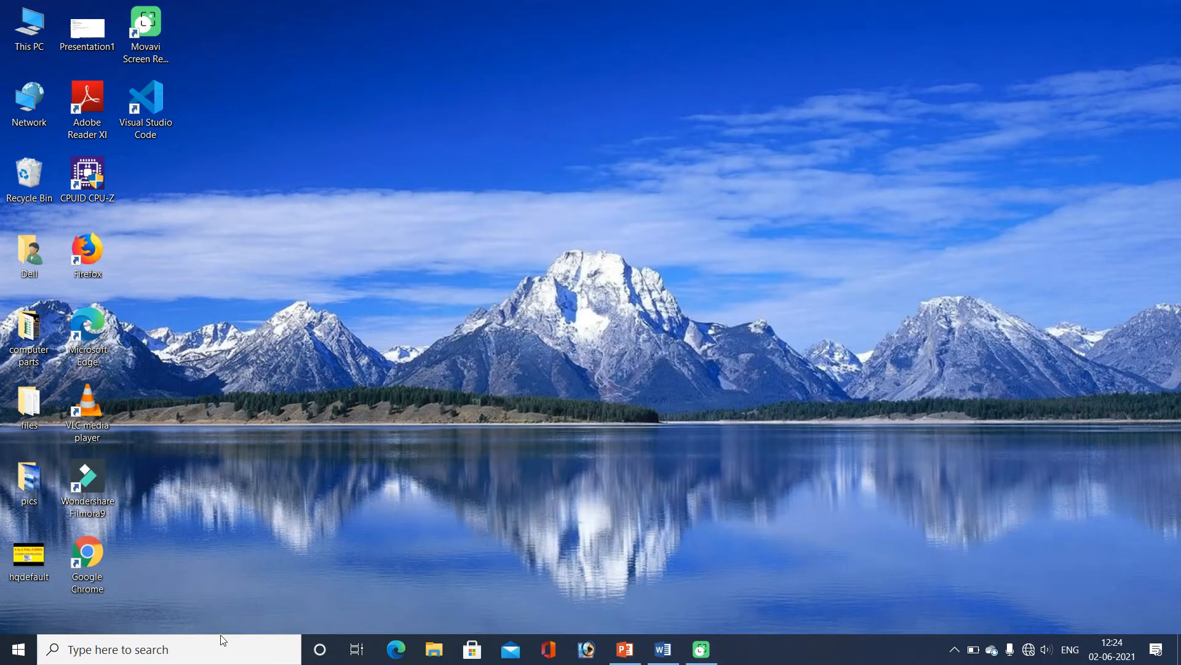
Search Windows for "notepad", open the app and maximize its window
click(191, 650)
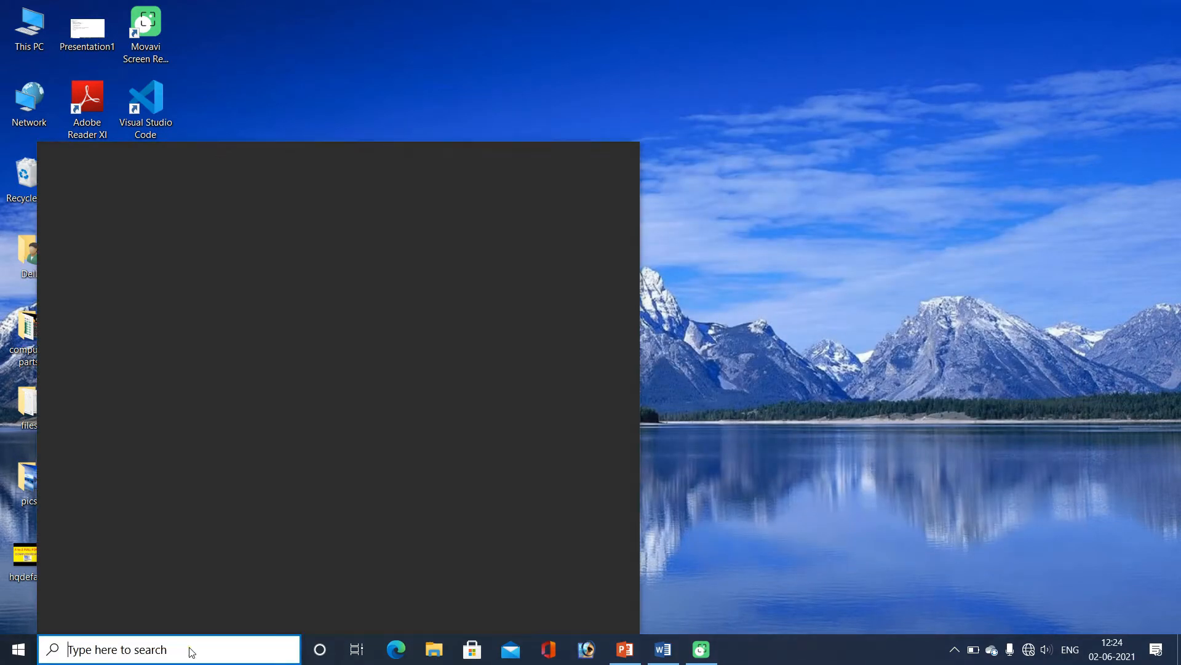
text(notepad)
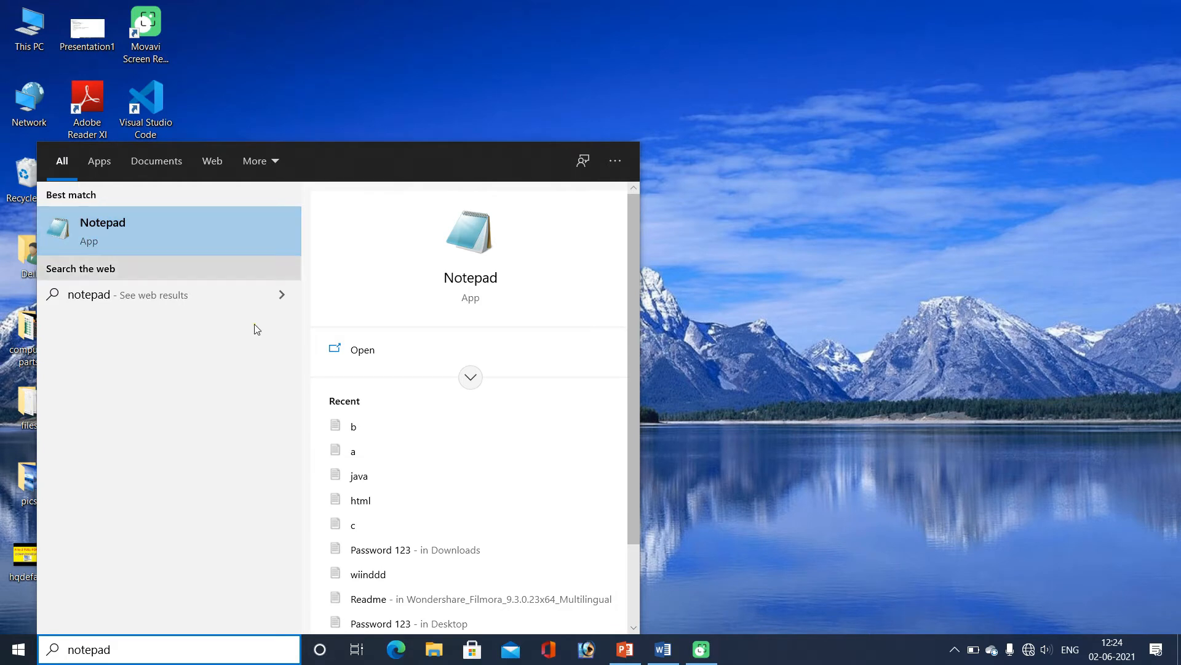
click(378, 351)
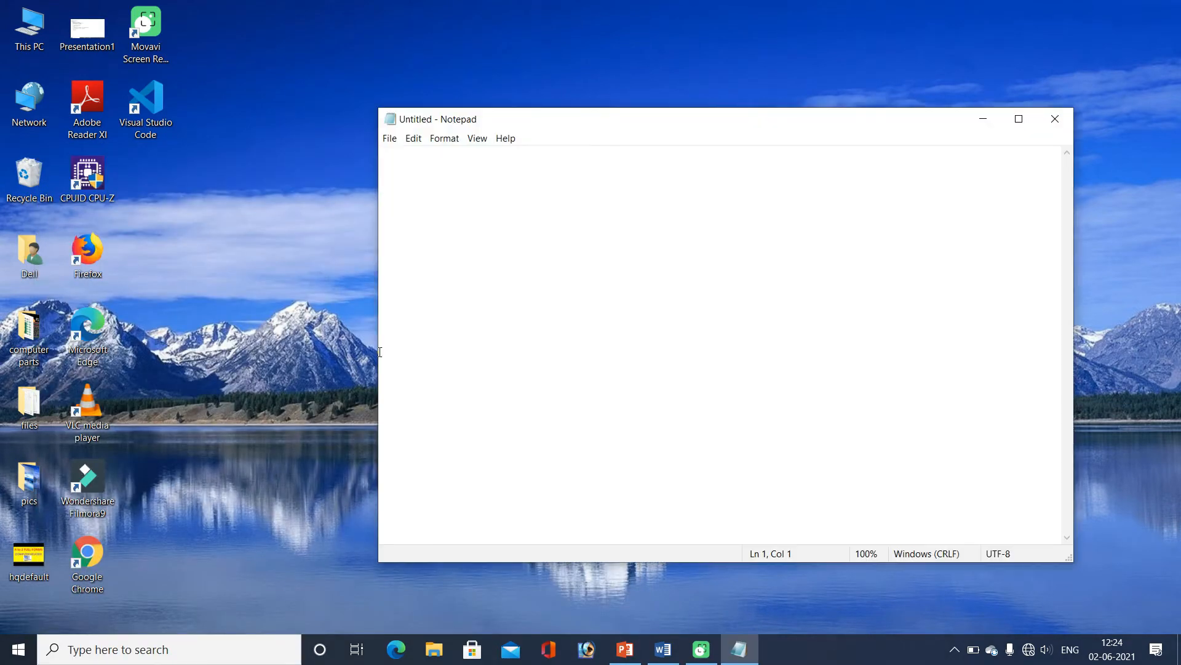
click(1019, 118)
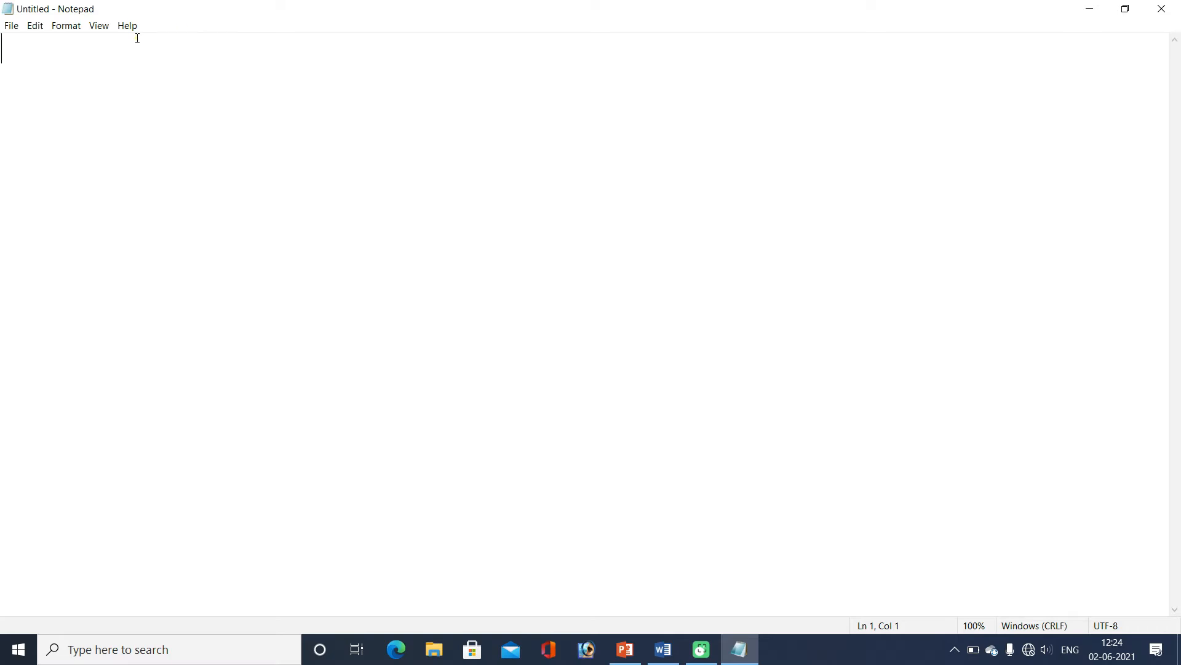
Review the Close and Exit commands available in Notepad, and close the window
click(12, 9)
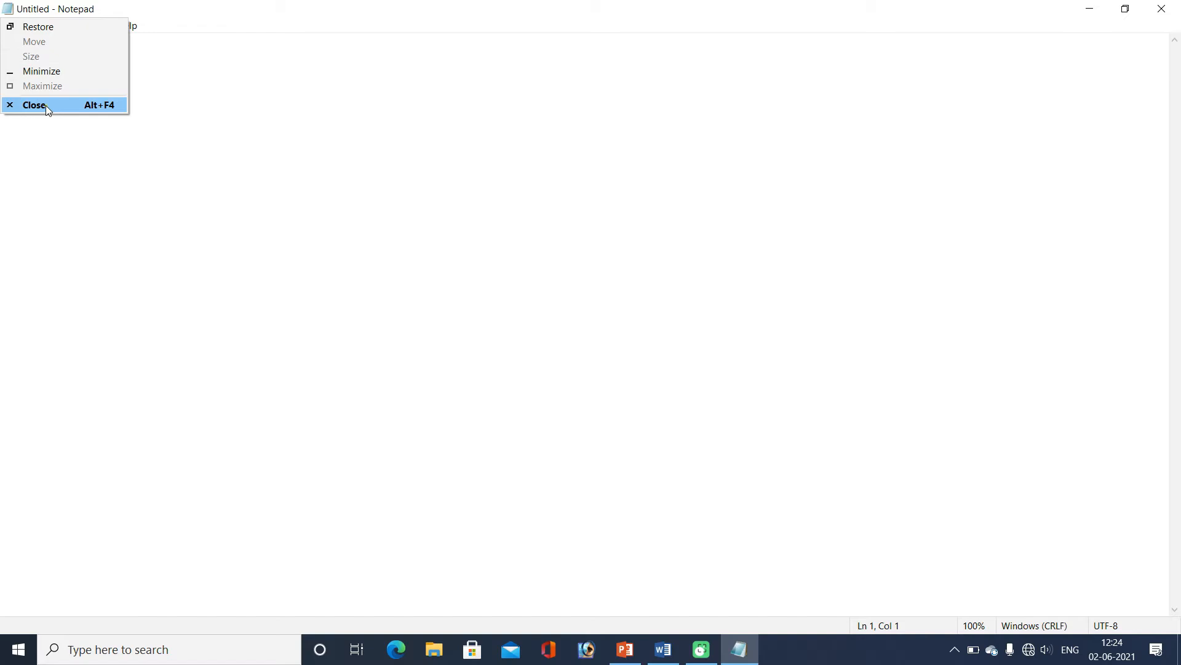
click(283, 111)
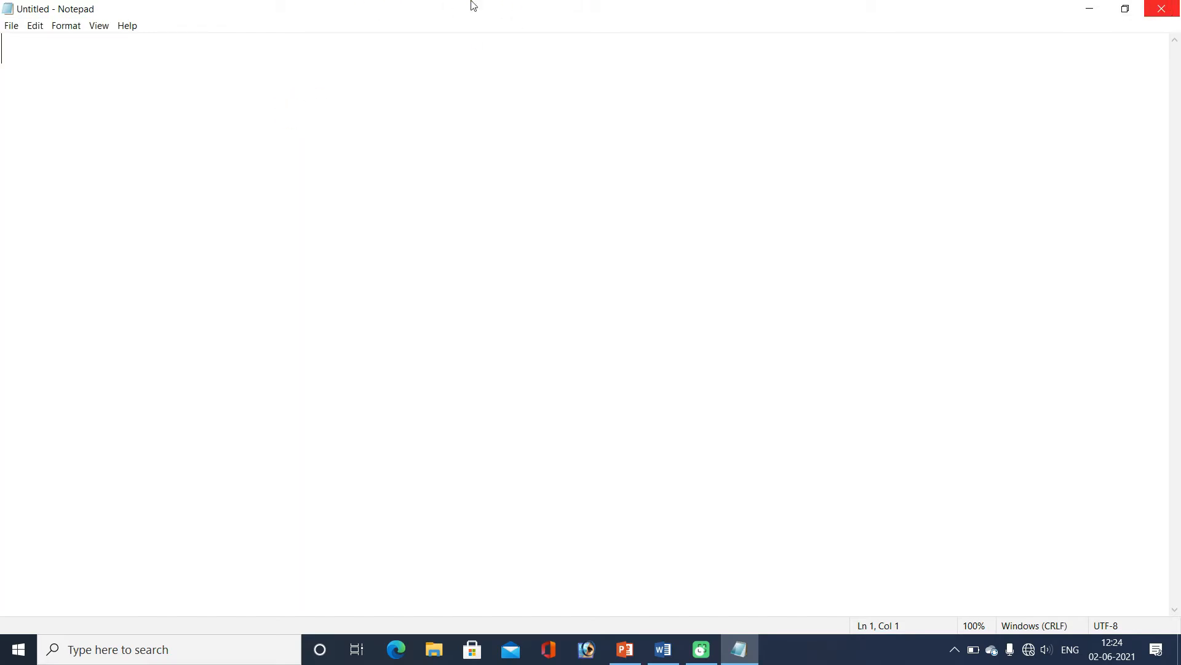
click(11, 26)
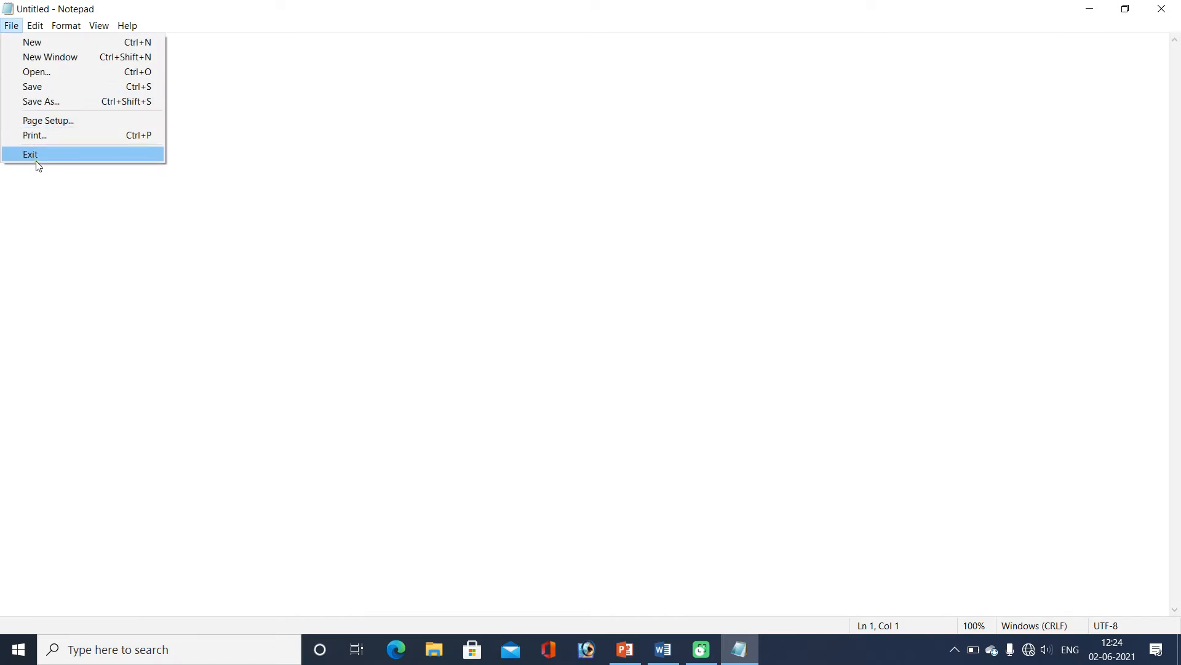
click(345, 163)
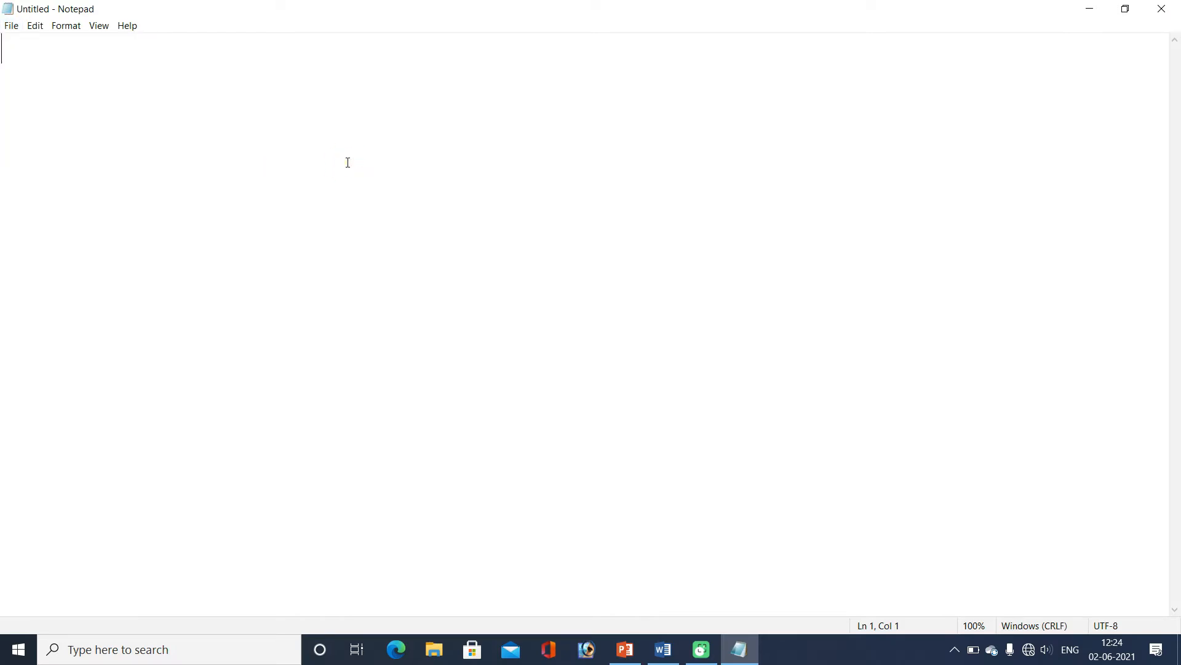
key(alt+F4)
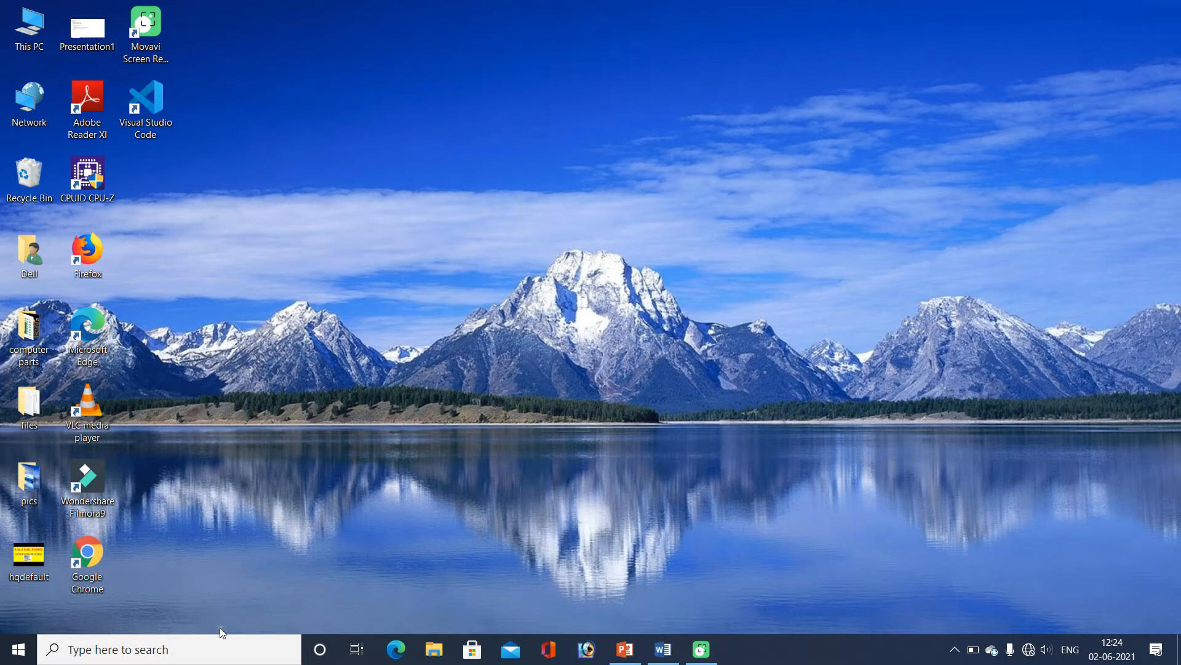
Launch Notepad with the Run command notepad and maximize its window
key(super+r)
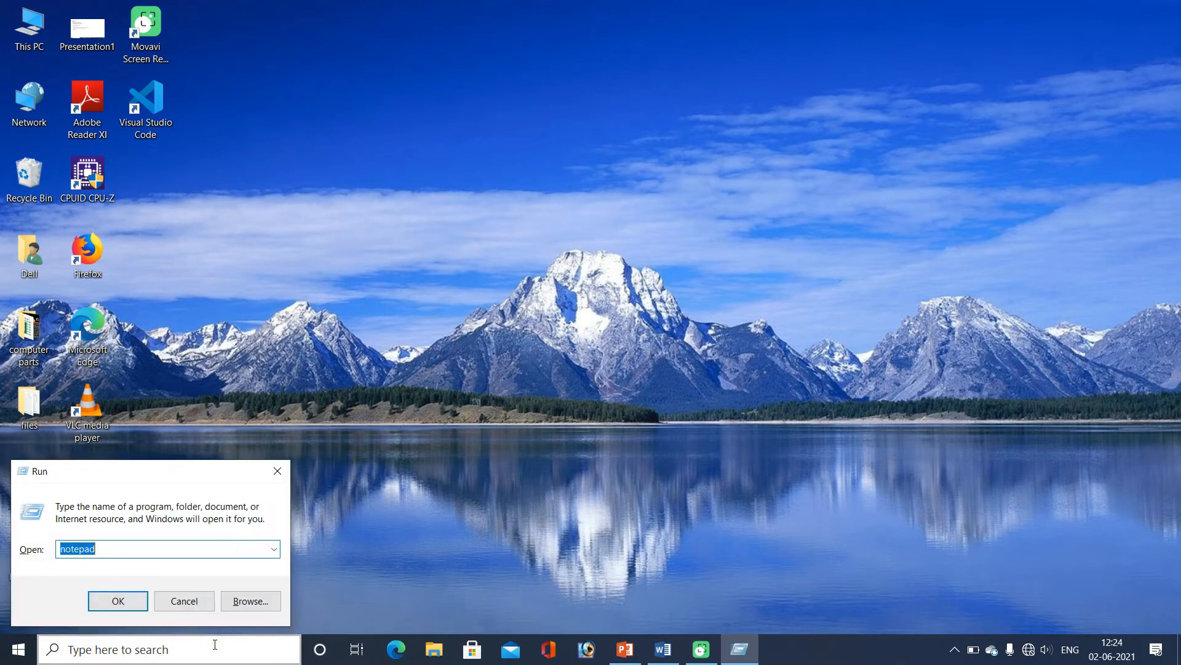
key(Return)
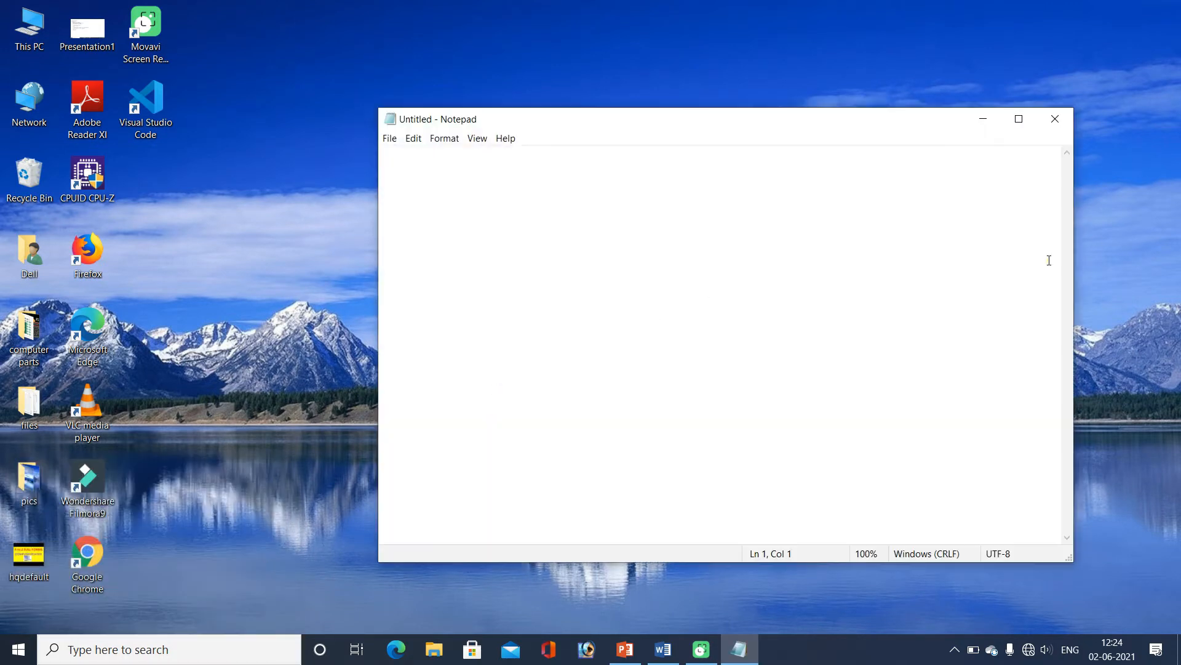
click(1028, 117)
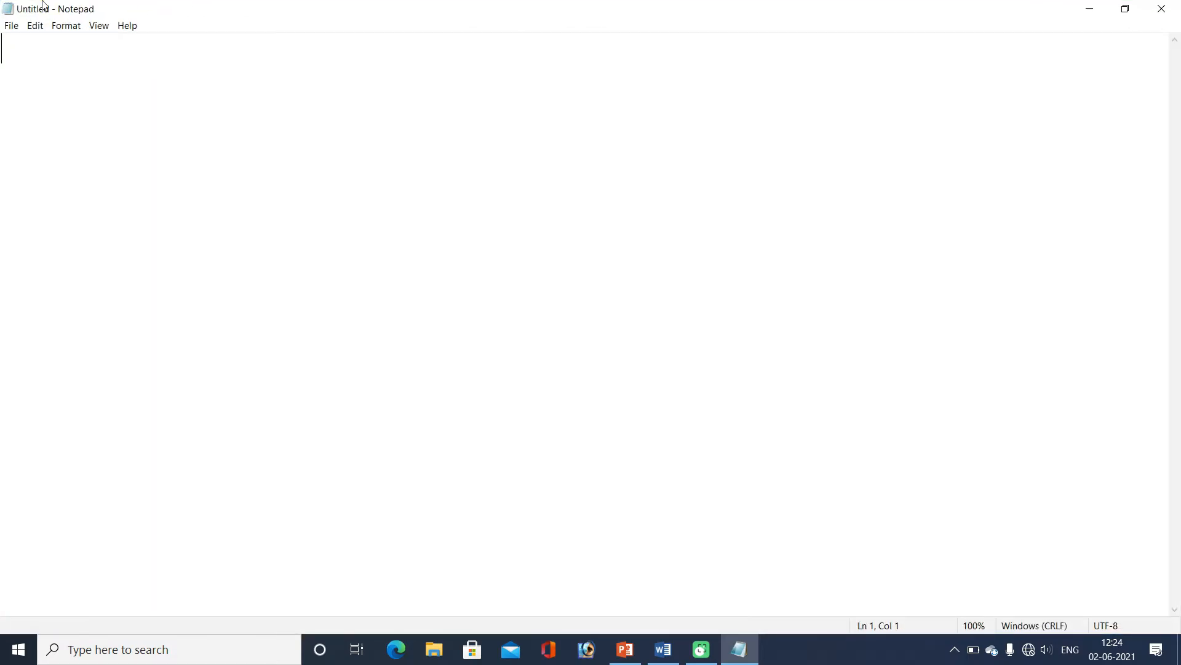
Restore the Notepad window to its smaller size and use the Move command to shift it toward the desktop's upper right
click(12, 14)
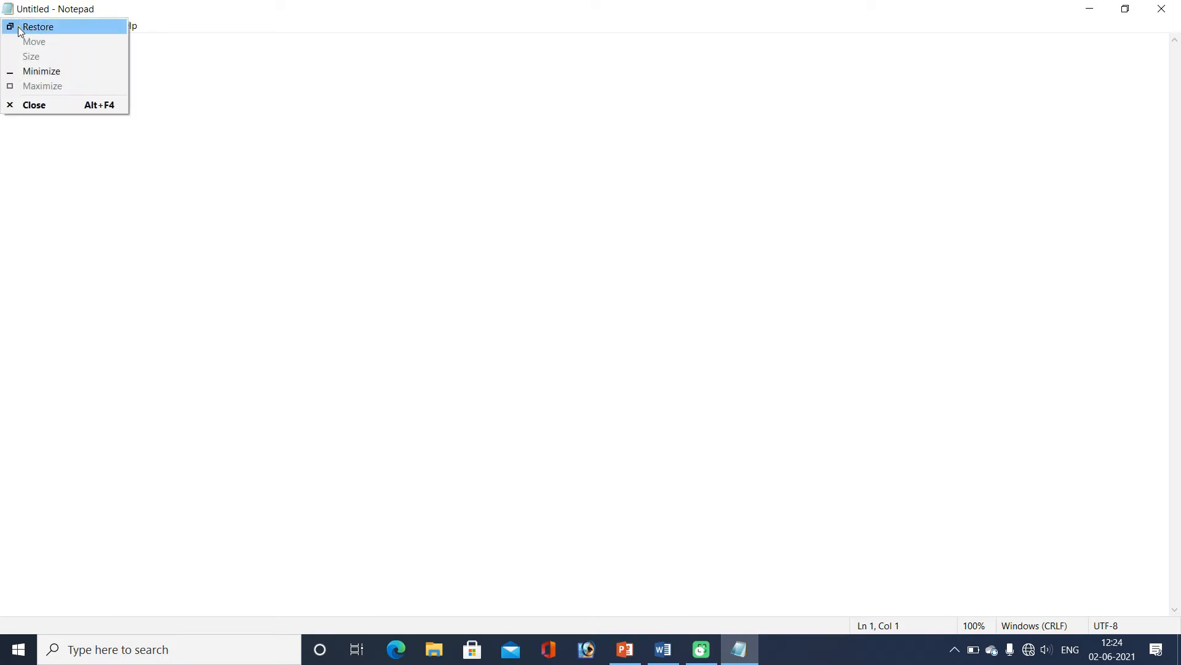
click(19, 28)
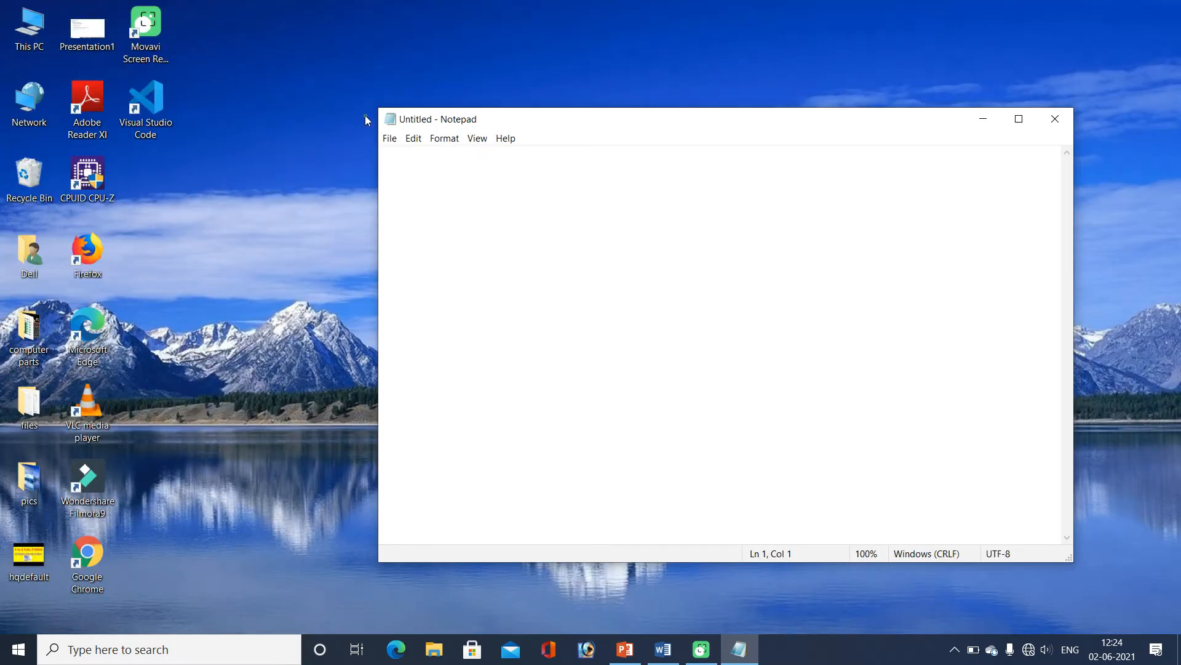
click(390, 119)
click(396, 152)
drag(632, 116, 703, 40)
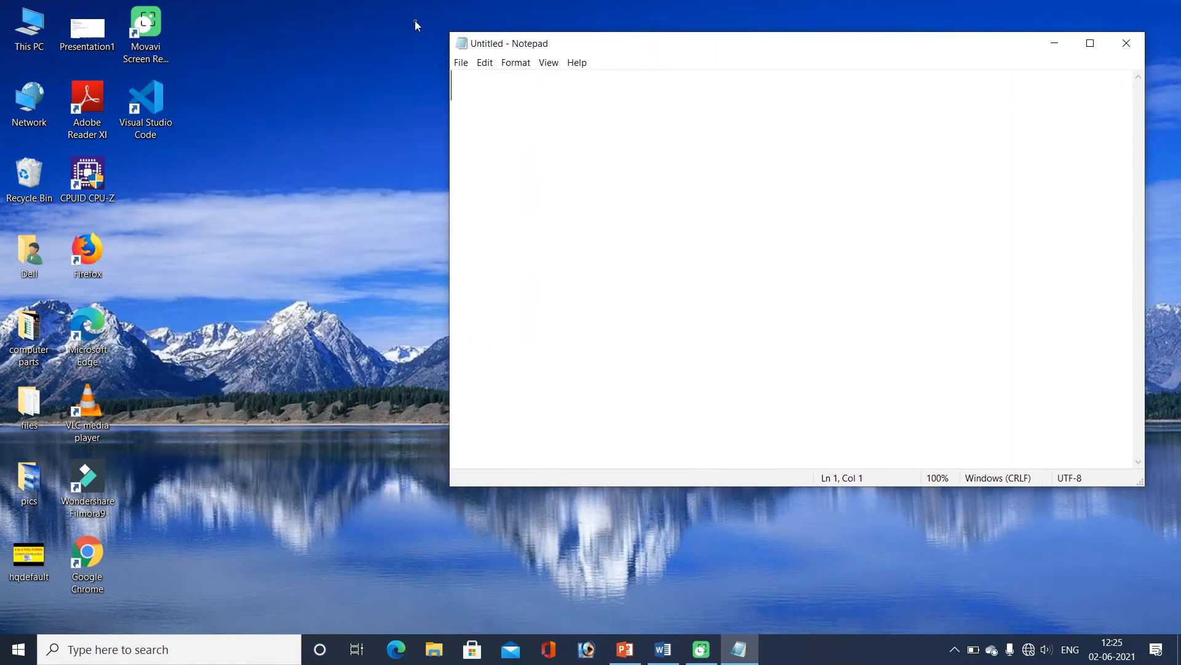
Use the Size command to widen the Notepad window slightly at its left edge
click(462, 43)
click(470, 91)
mouse_move(450, 182)
mouse_down()
mouse_move(648, 185)
mouse_move(441, 179)
mouse_up()
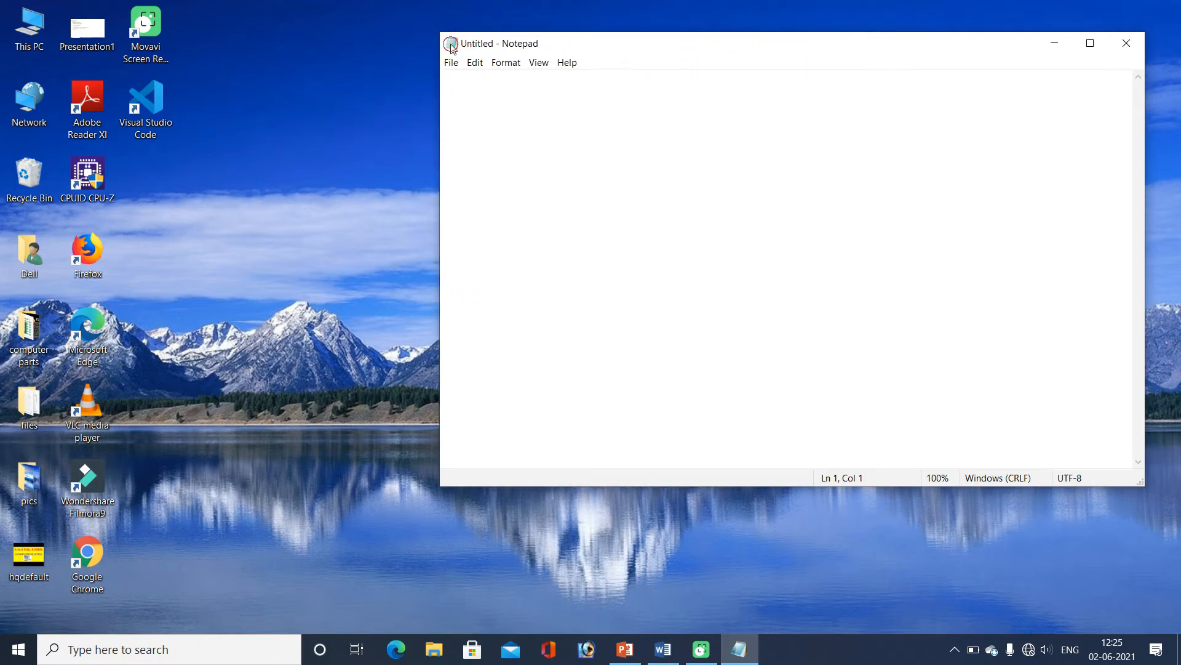
Minimize the Notepad window, then bring it back and maximize it
click(452, 45)
click(471, 106)
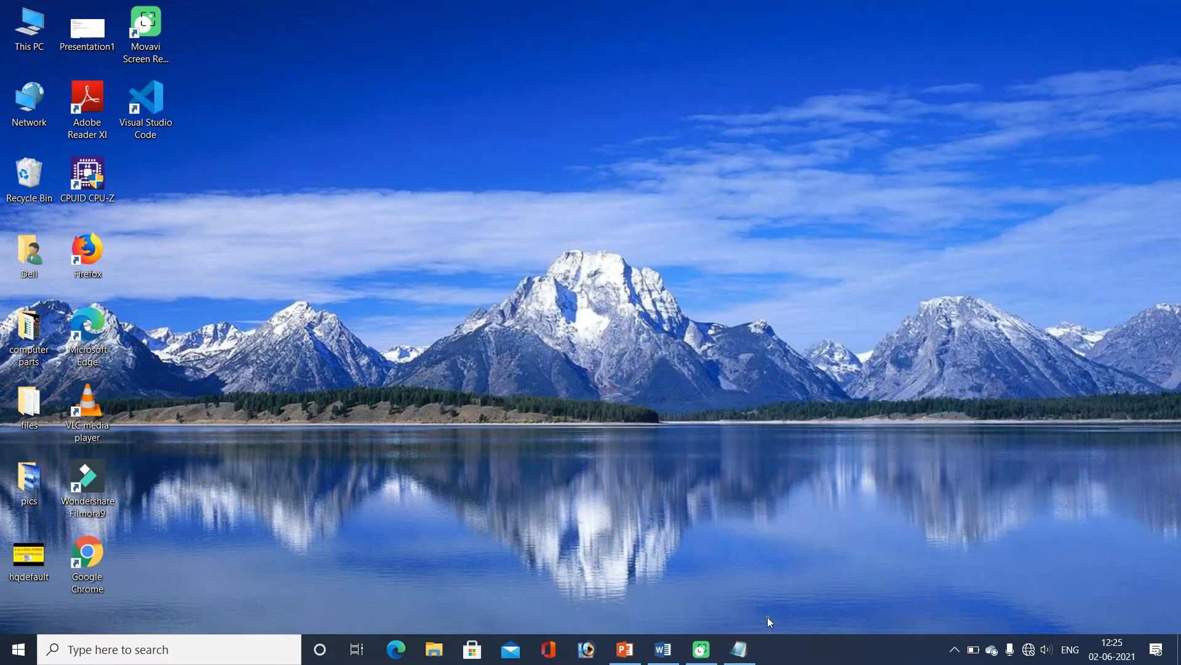
mouse_move(741, 650)
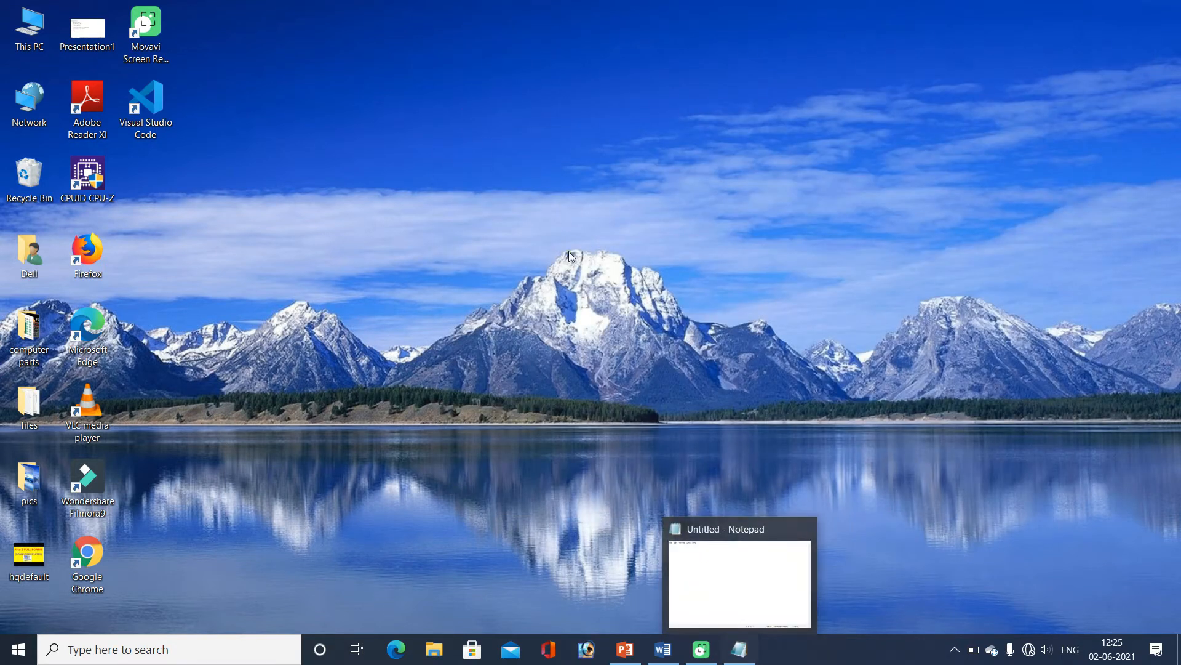
click(453, 45)
click(478, 122)
Check the window control commands, then restore the Notepad window to its smaller size and maximize it again
click(5, 7)
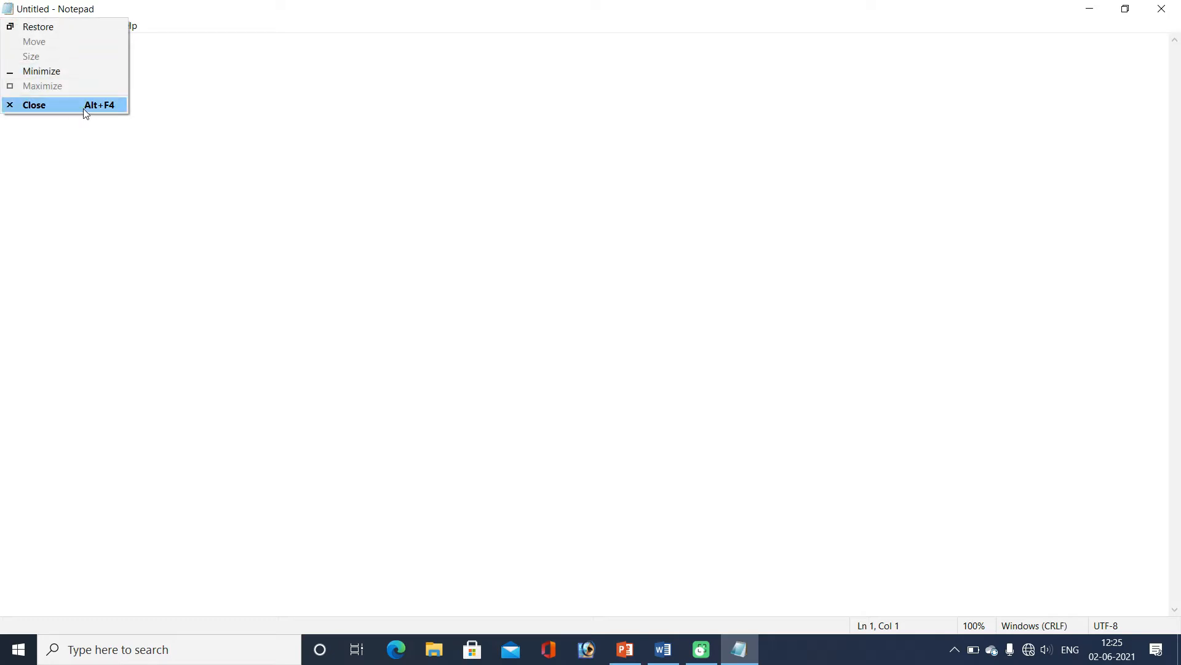
click(191, 110)
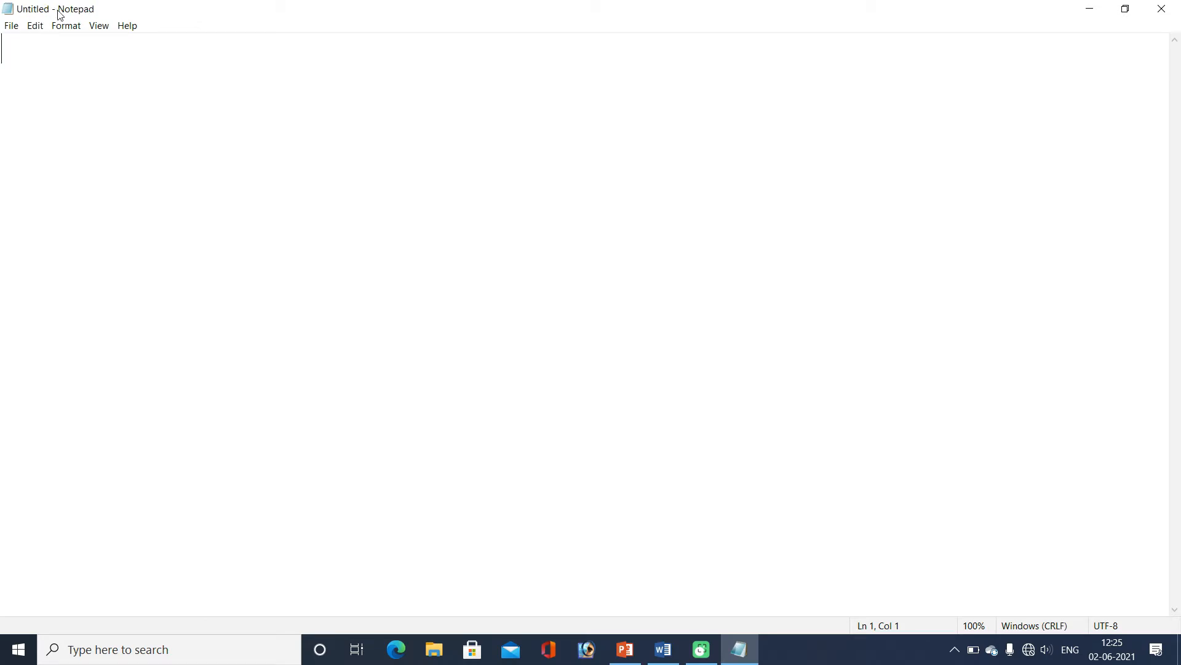
click(1126, 9)
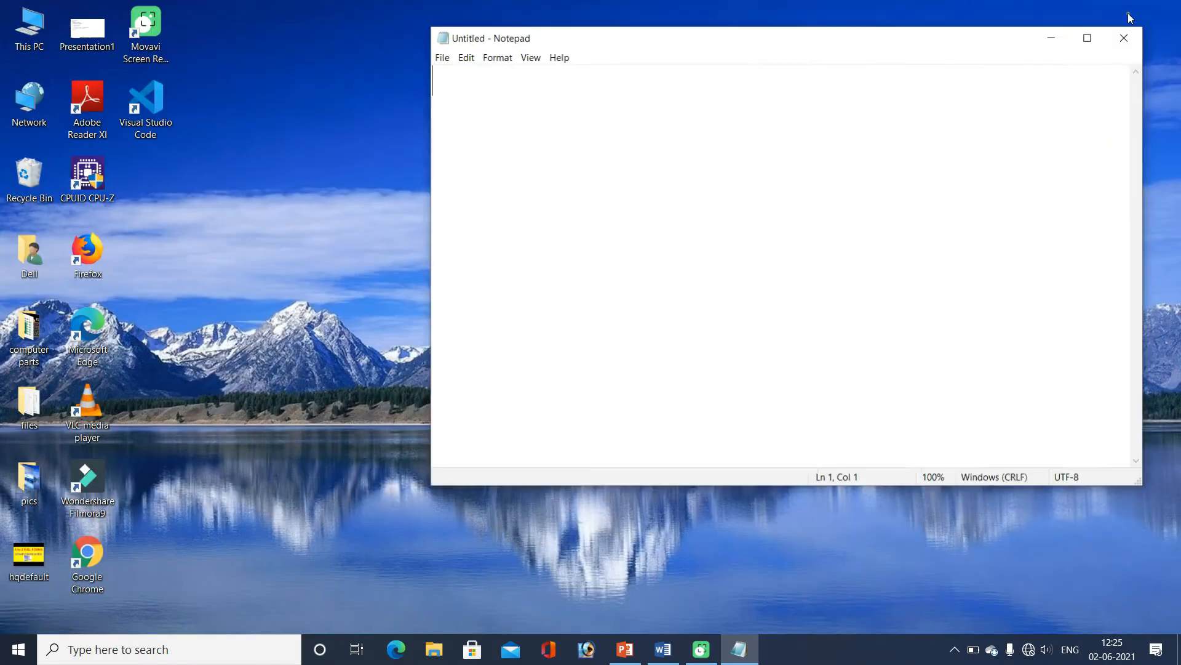
click(1100, 44)
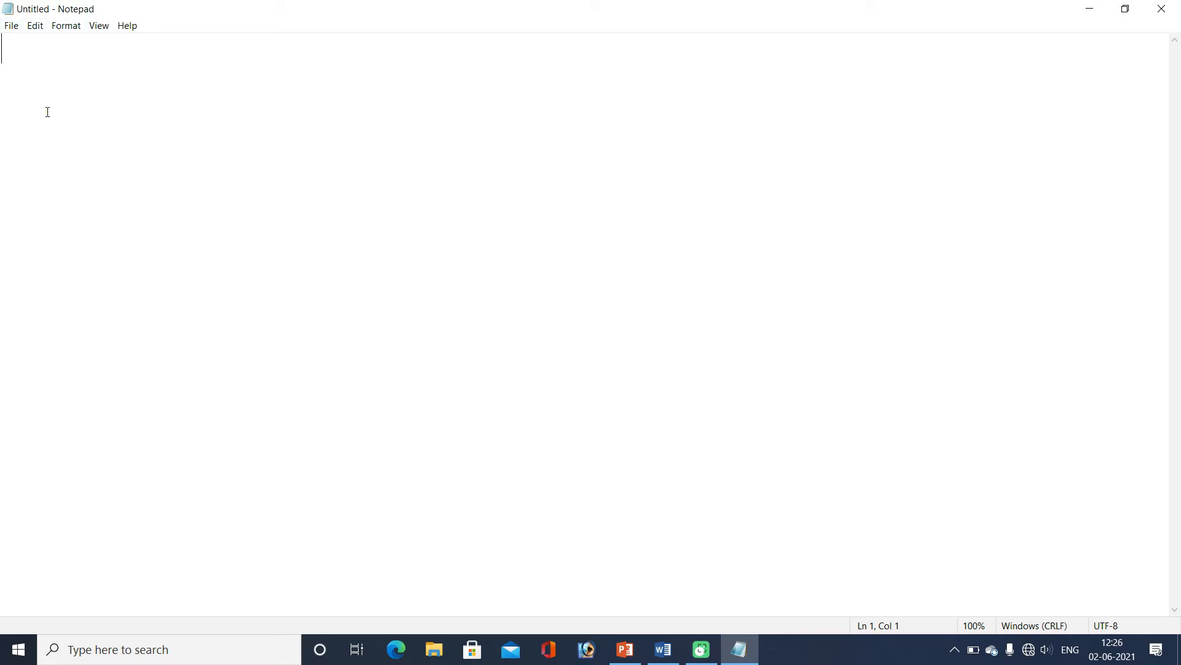
Switch to Word, generate sample paragraphs with =rand(), and copy all of the generated text
click(663, 649)
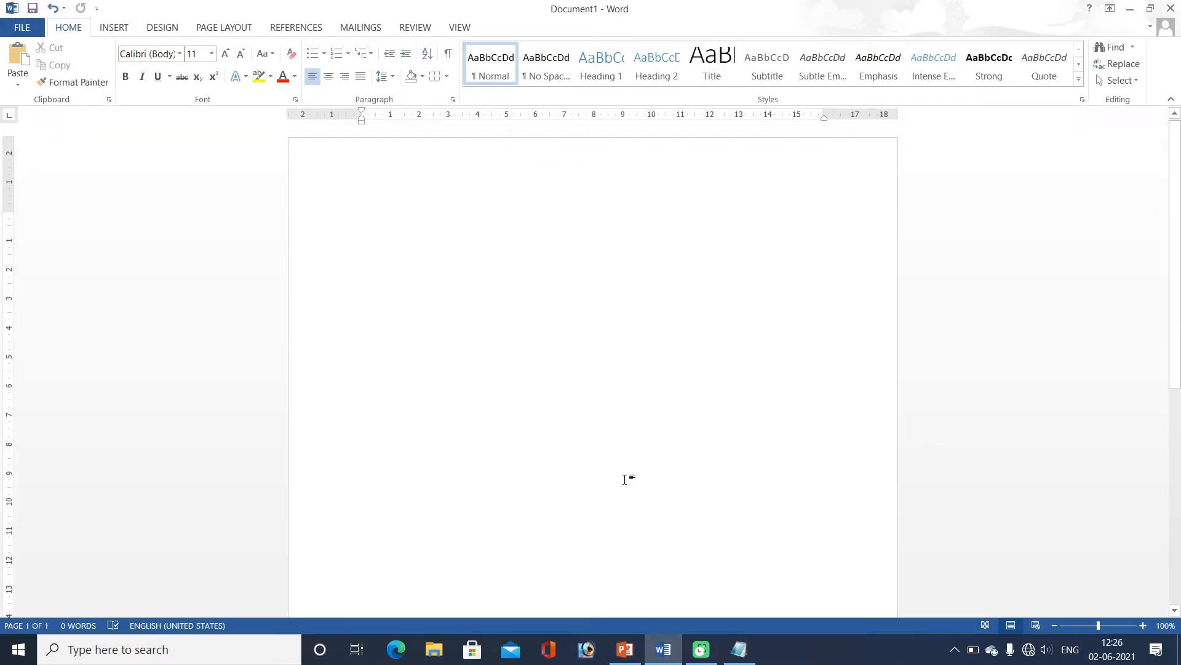
text(=r)
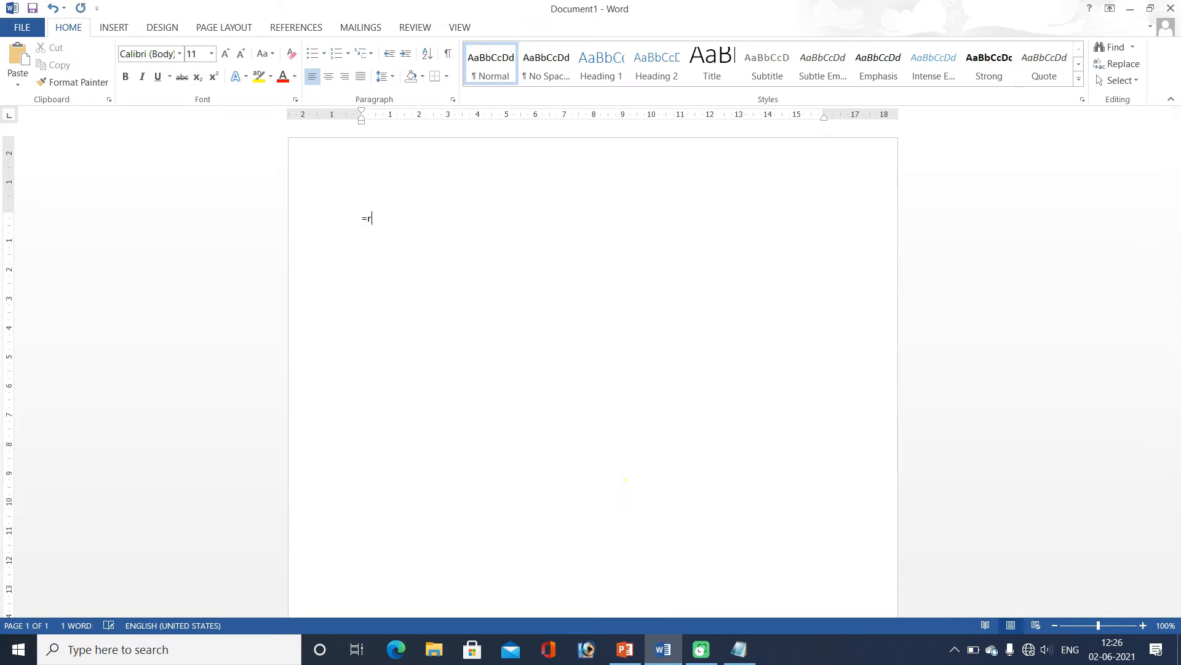
text(and())
key(Return)
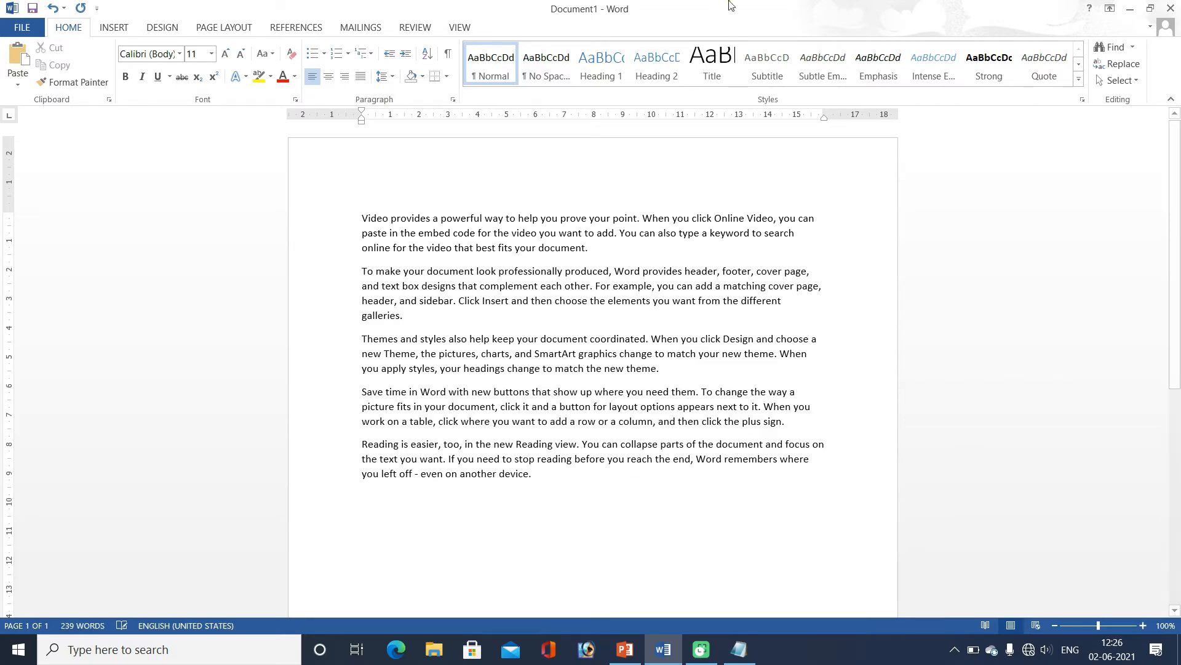
drag(362, 219, 563, 487)
key(ctrl+c)
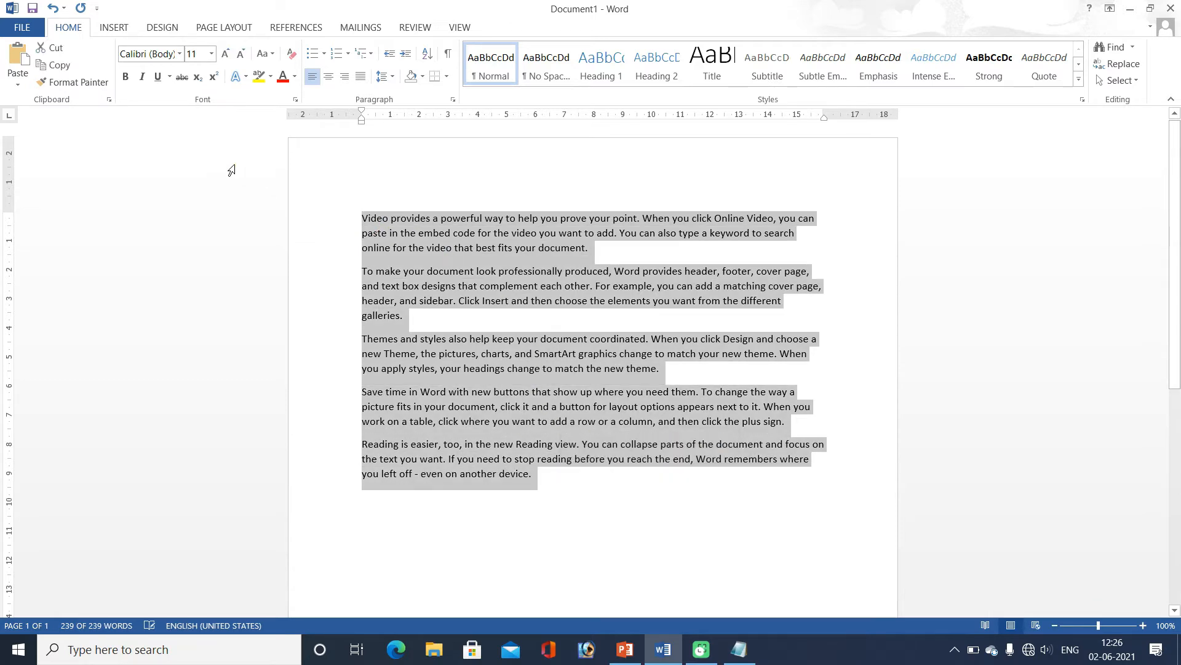
Switch from Word back to the empty Notepad document and paste the copied sample paragraphs into it
right_click(480, 253)
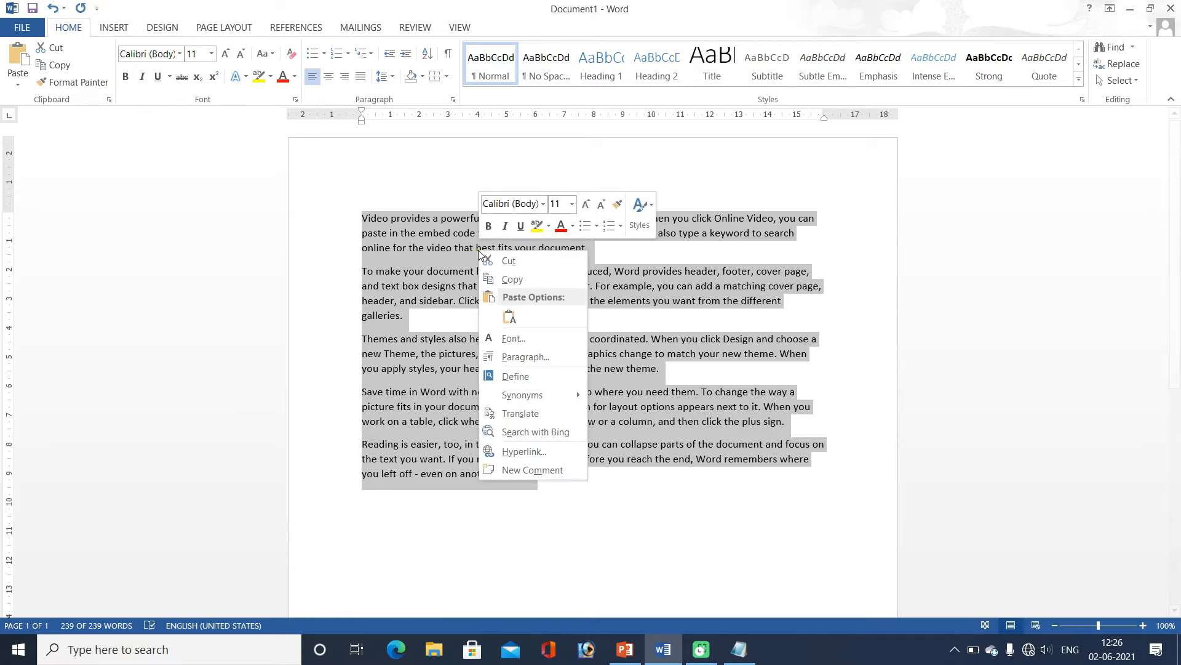
key(Escape)
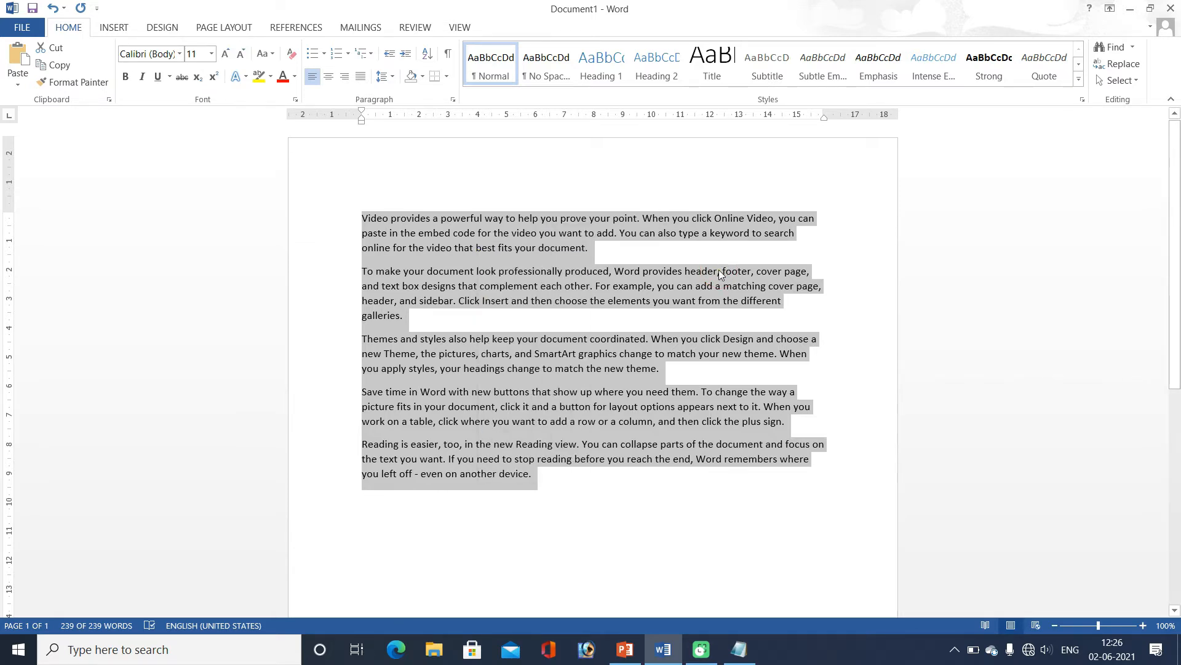
click(1130, 8)
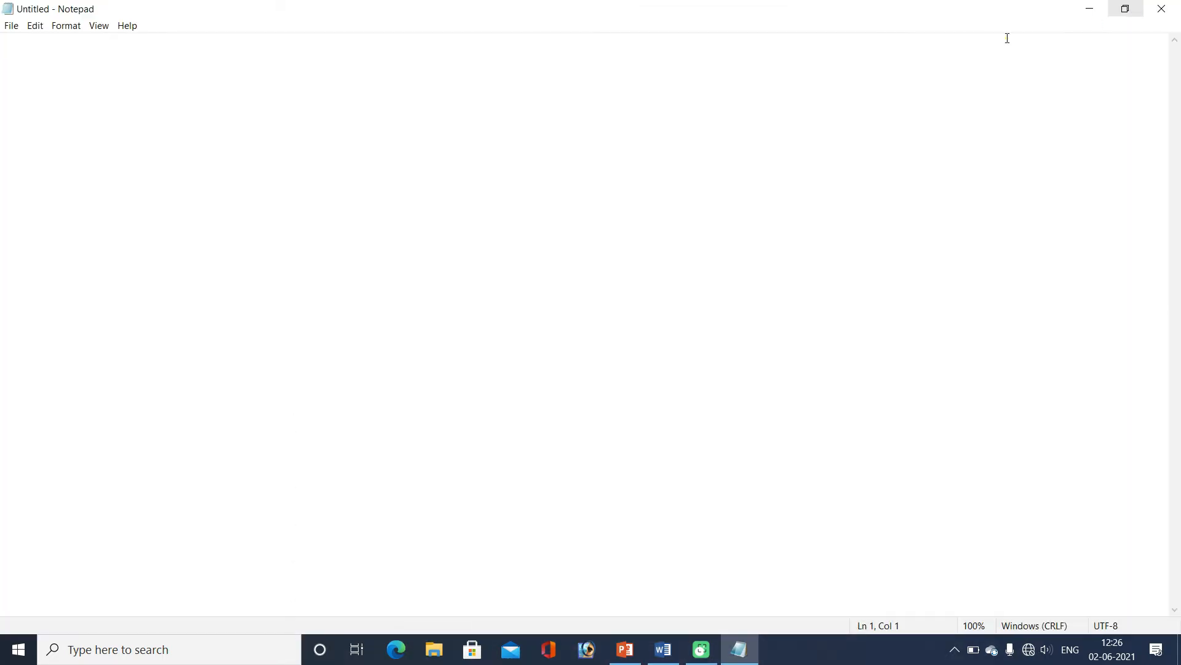
click(35, 26)
click(356, 142)
right_click(356, 144)
click(261, 168)
key(ctrl+v)
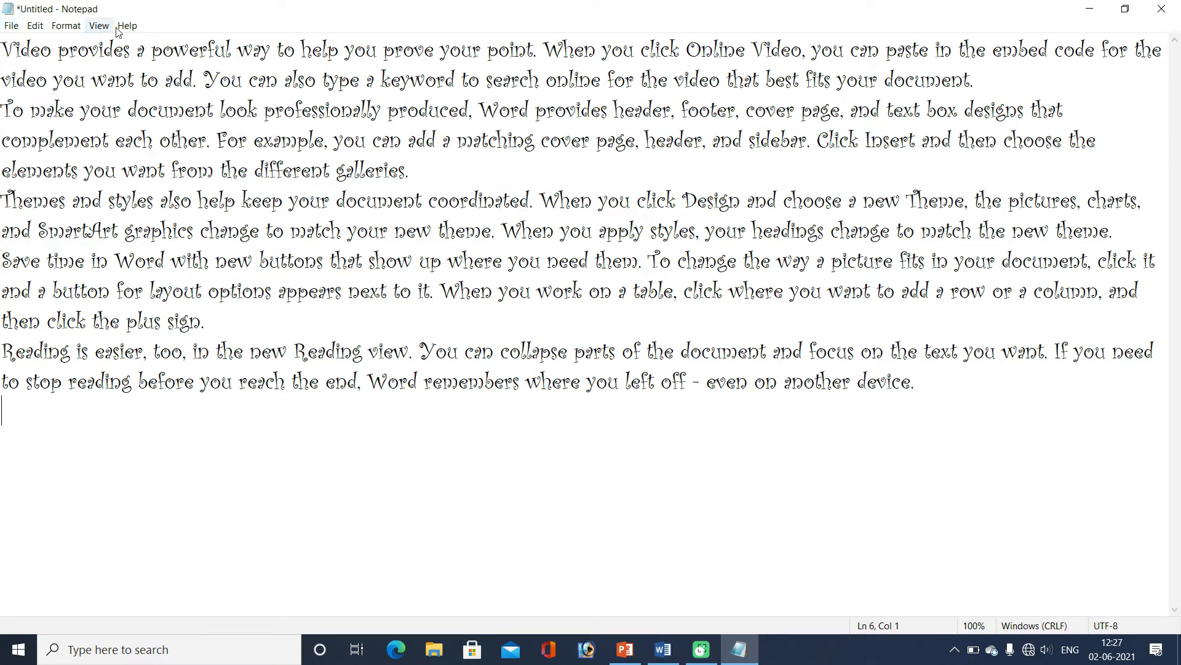
Start a new document, discarding the unsaved text, and paste the copied paragraphs into the blank page
click(11, 26)
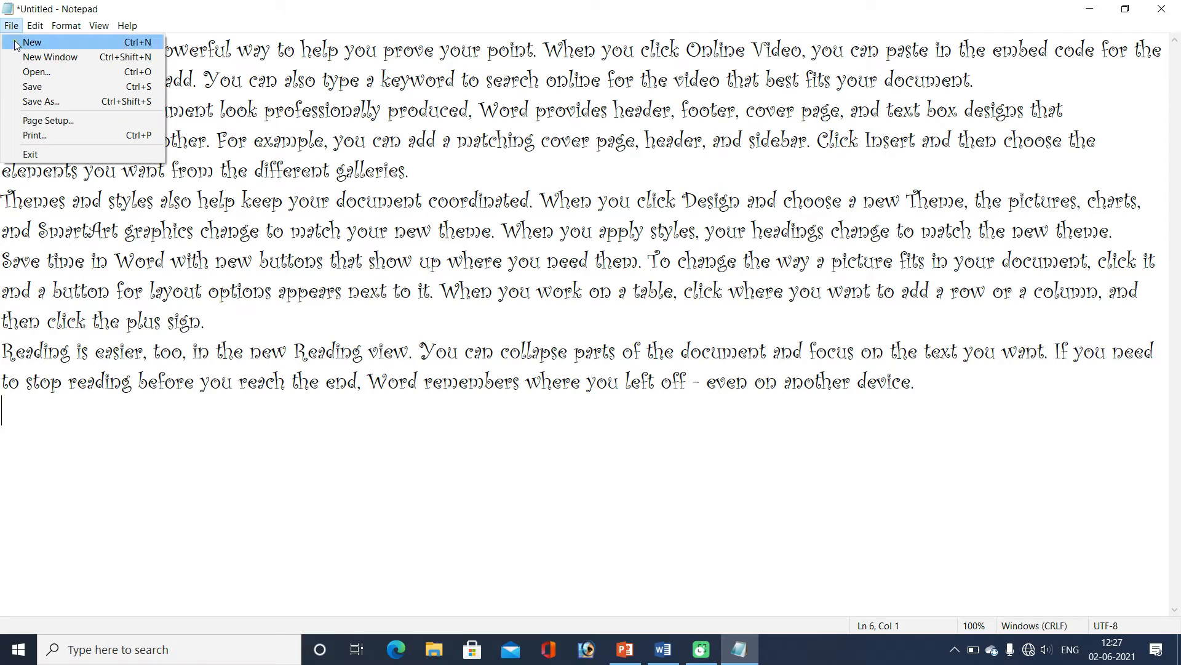
click(31, 43)
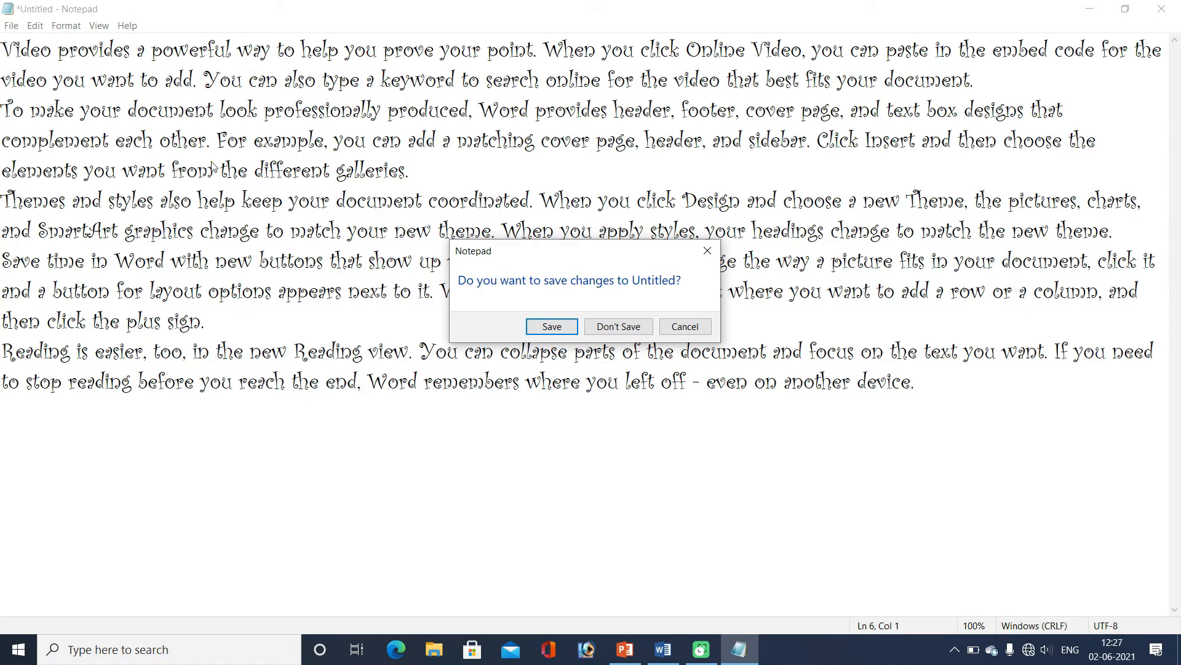
click(600, 328)
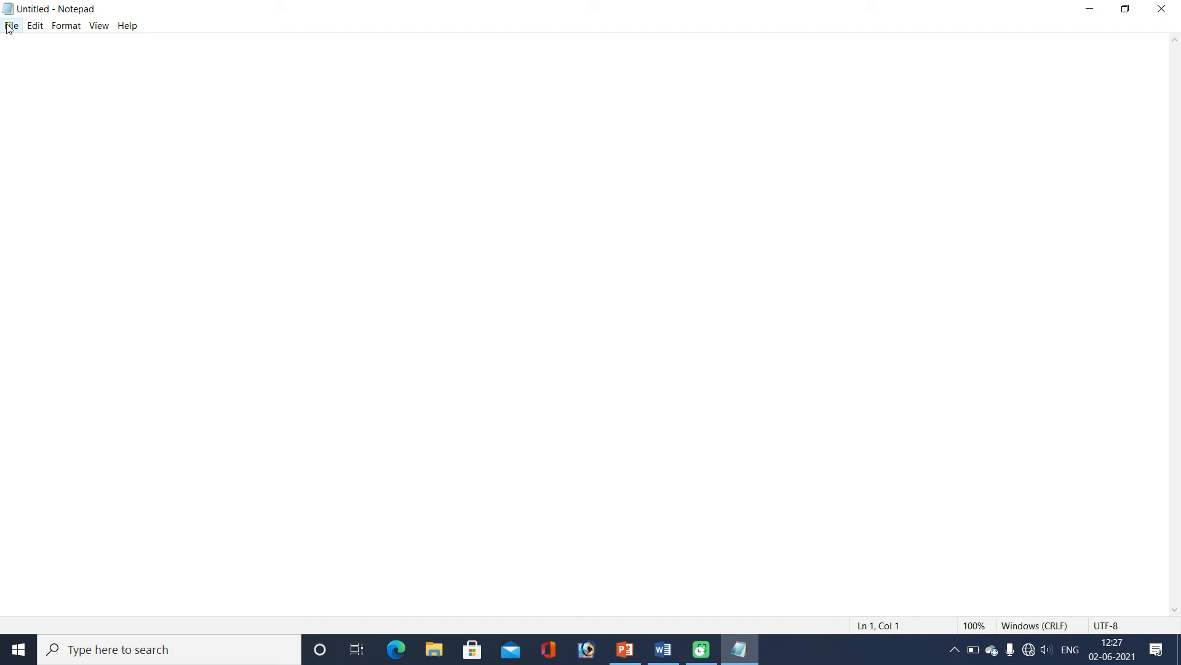
key(ctrl+v)
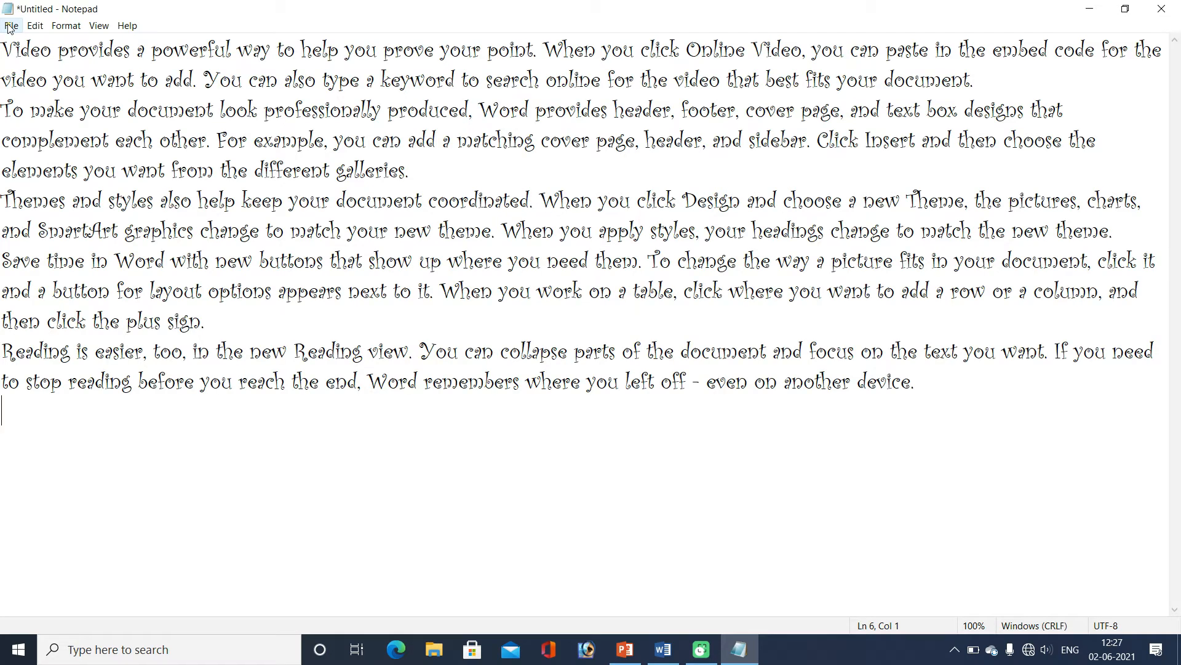
Open an additional blank Notepad window, and close it to return to the pasted text
click(10, 26)
click(33, 57)
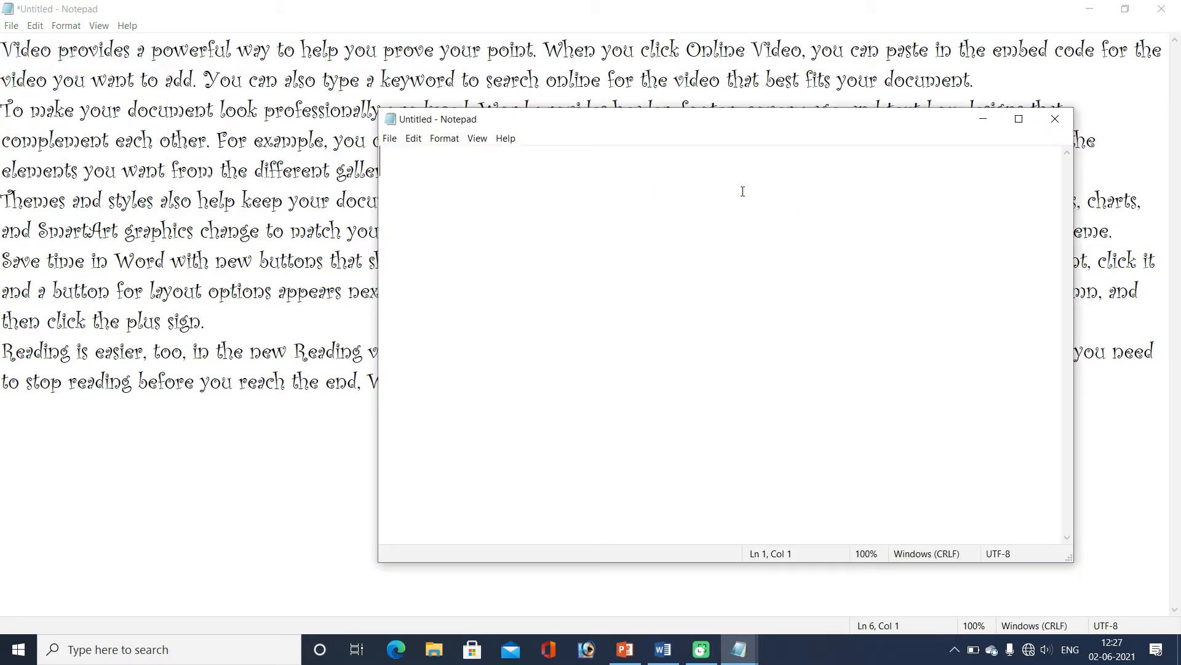
click(1054, 122)
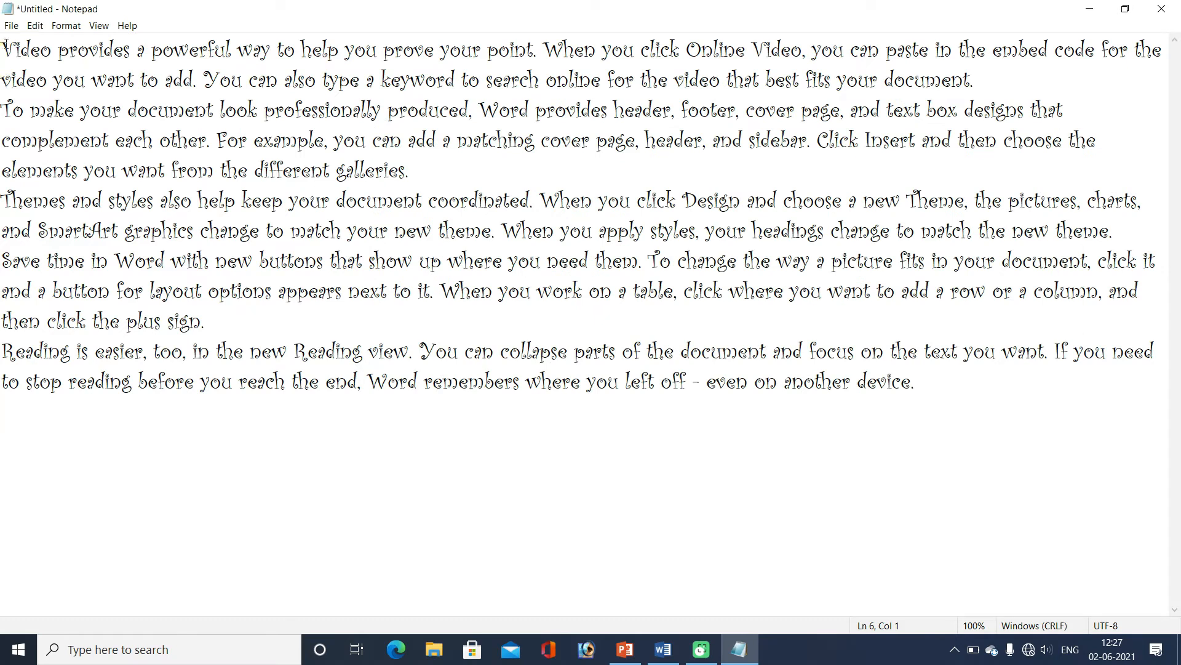
Save the document as a text file named qwerty in the files folder on the Desktop
click(7, 29)
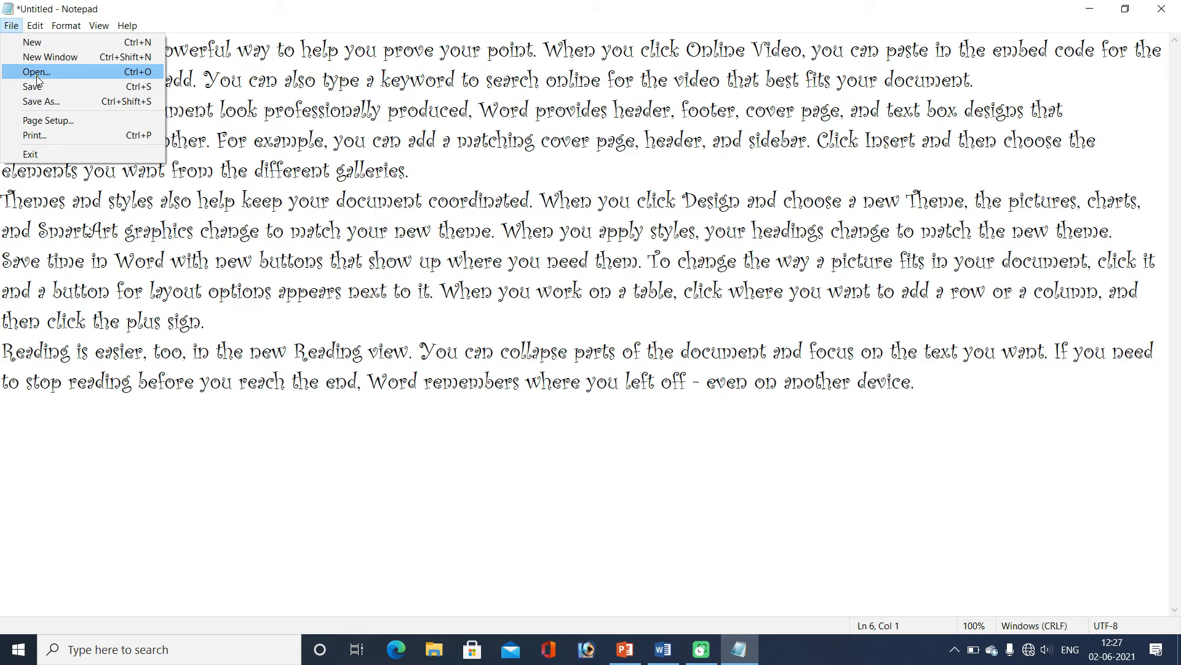
click(79, 88)
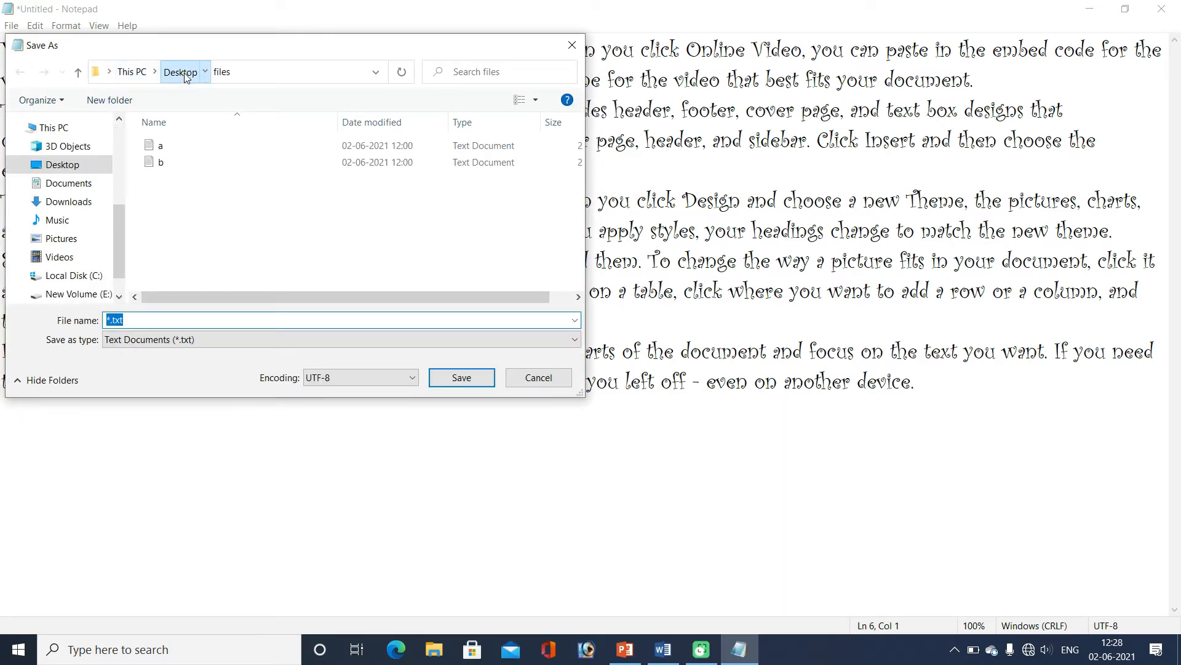
click(180, 72)
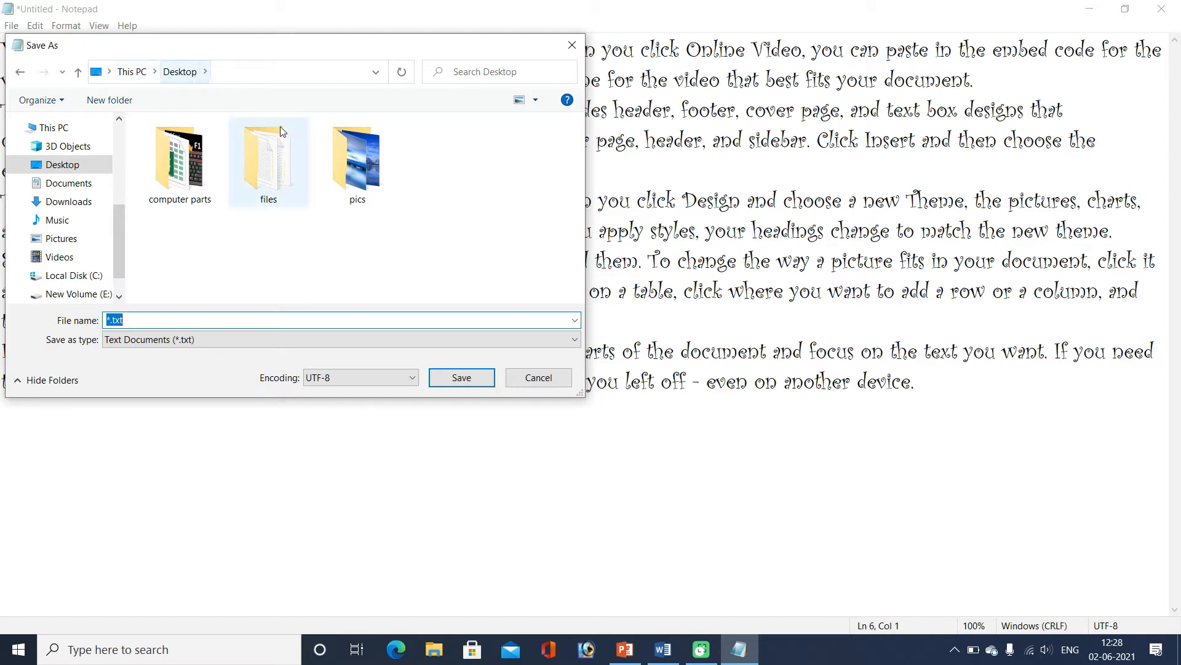
double_click(273, 170)
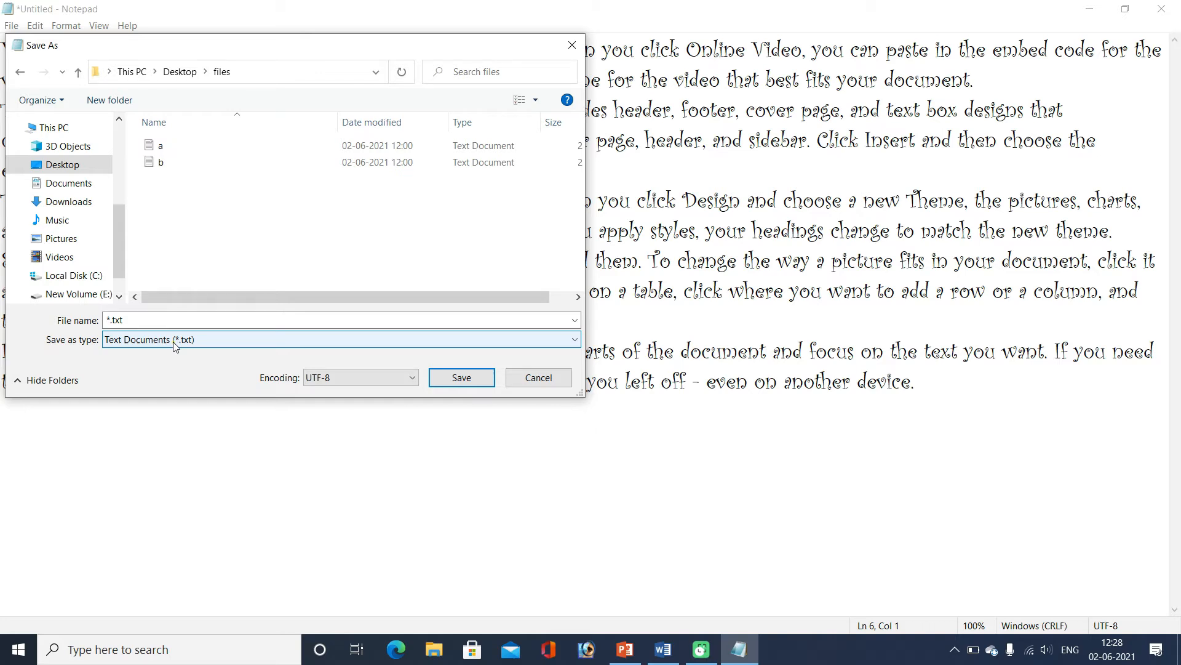
click(174, 320)
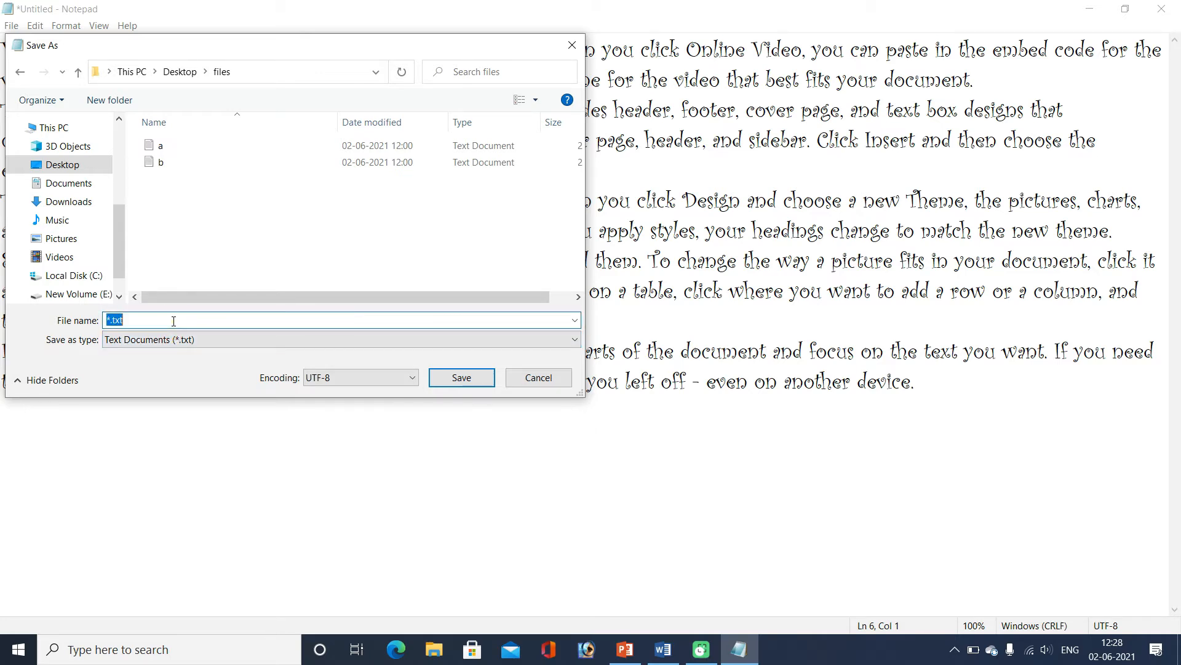
key(BackSpace)
text(qwerty)
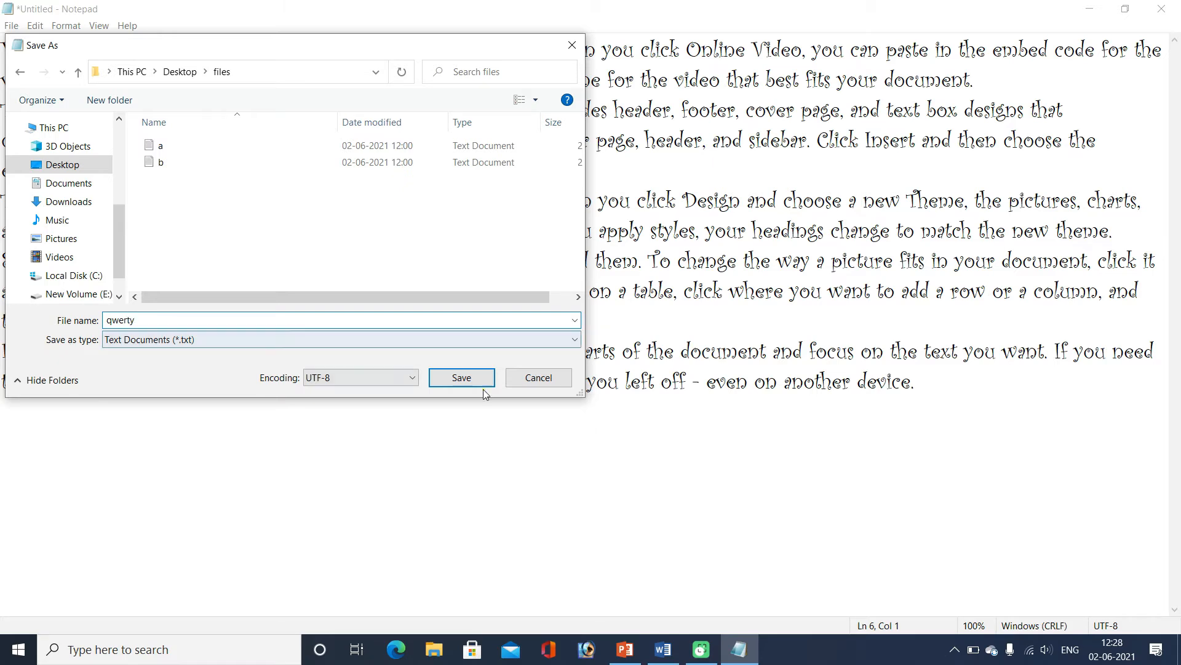
click(460, 379)
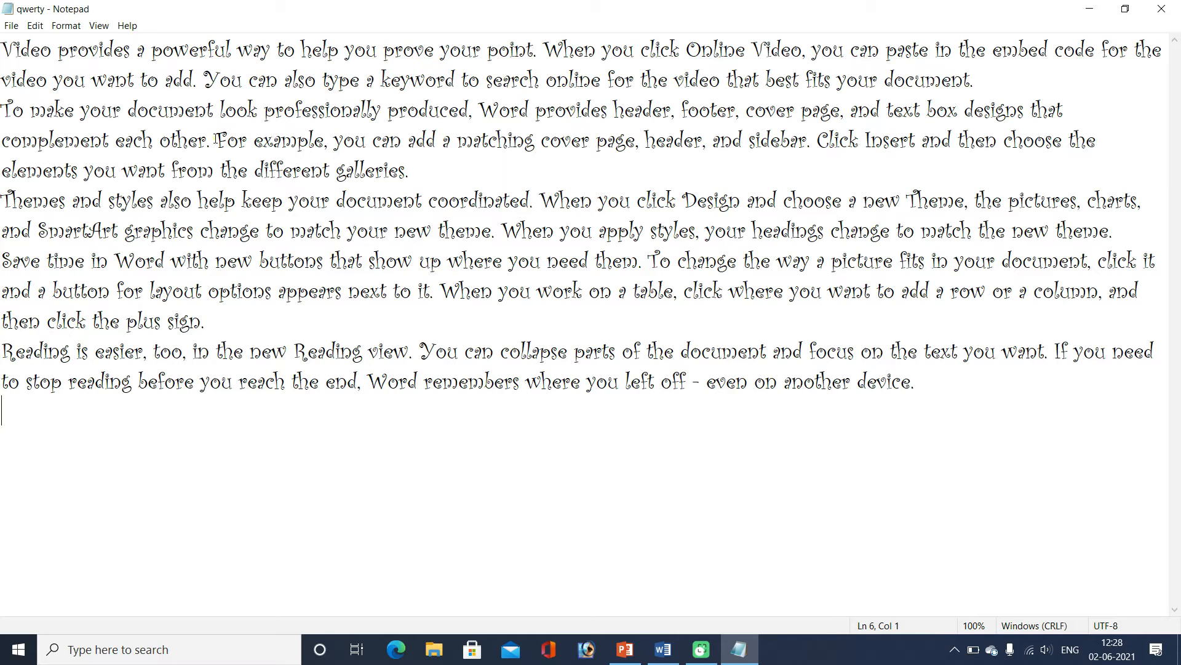
Save a copy of the qwerty document under the new name asdf in the same files folder
click(11, 27)
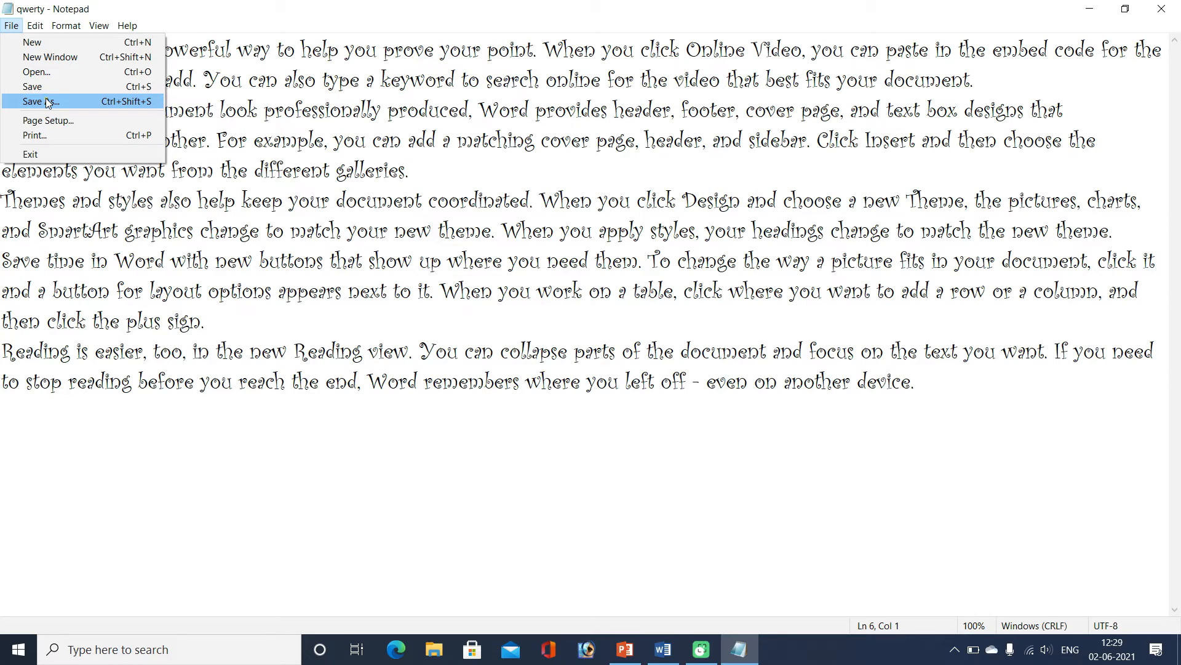
click(415, 141)
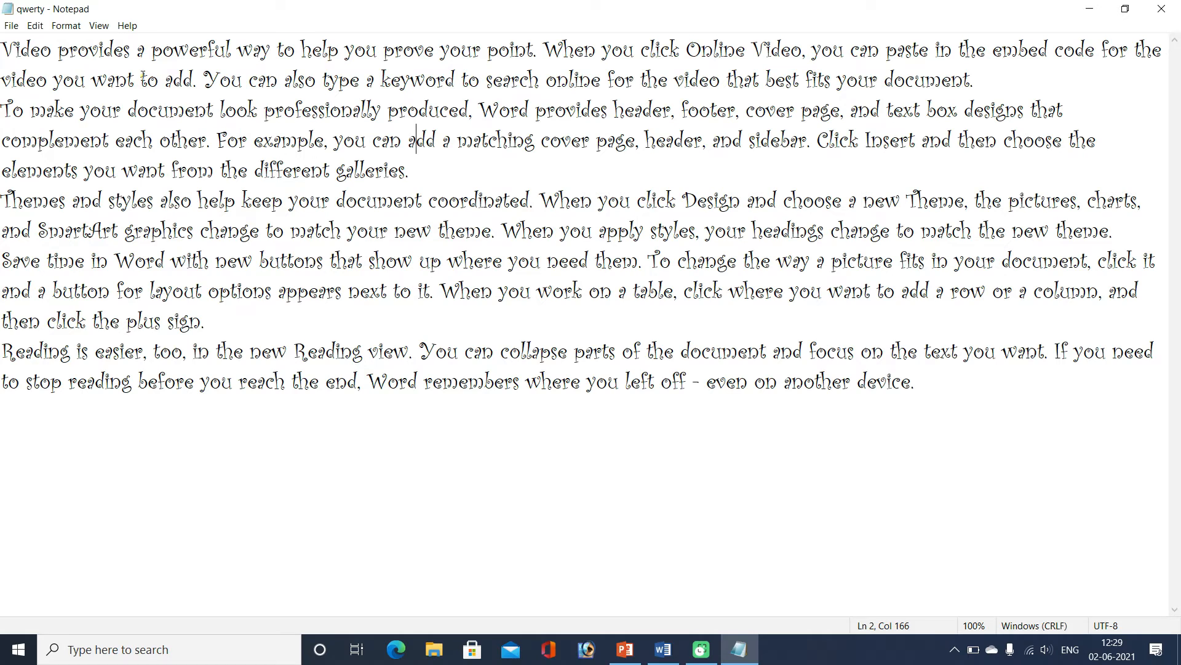
click(12, 25)
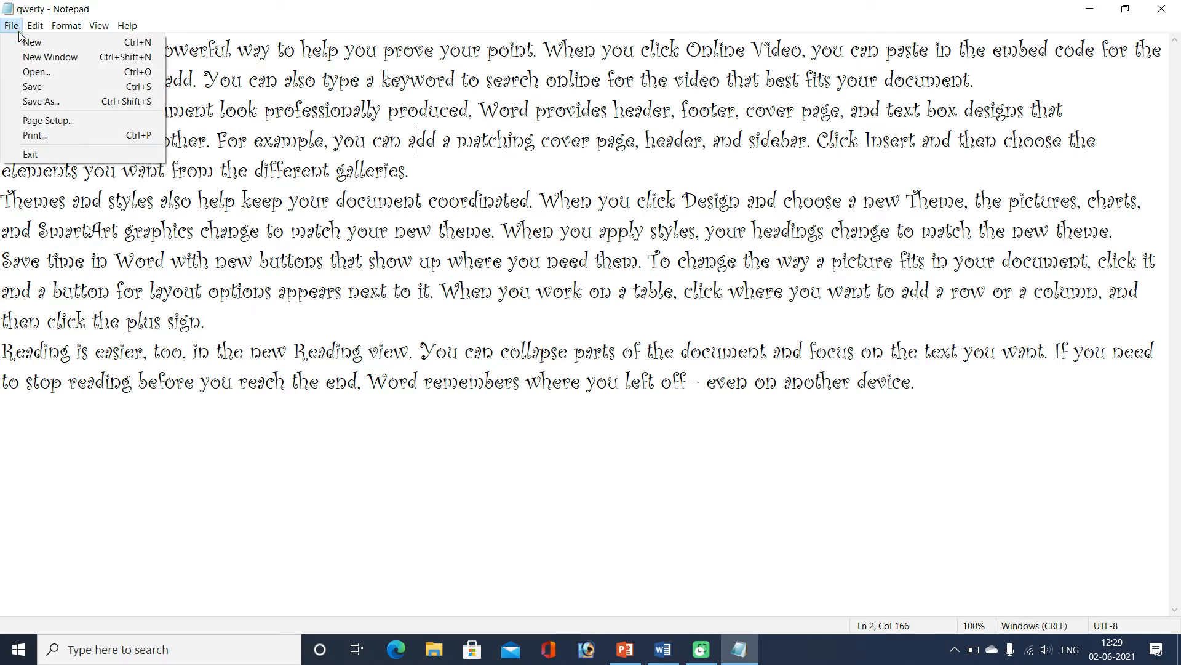
click(50, 105)
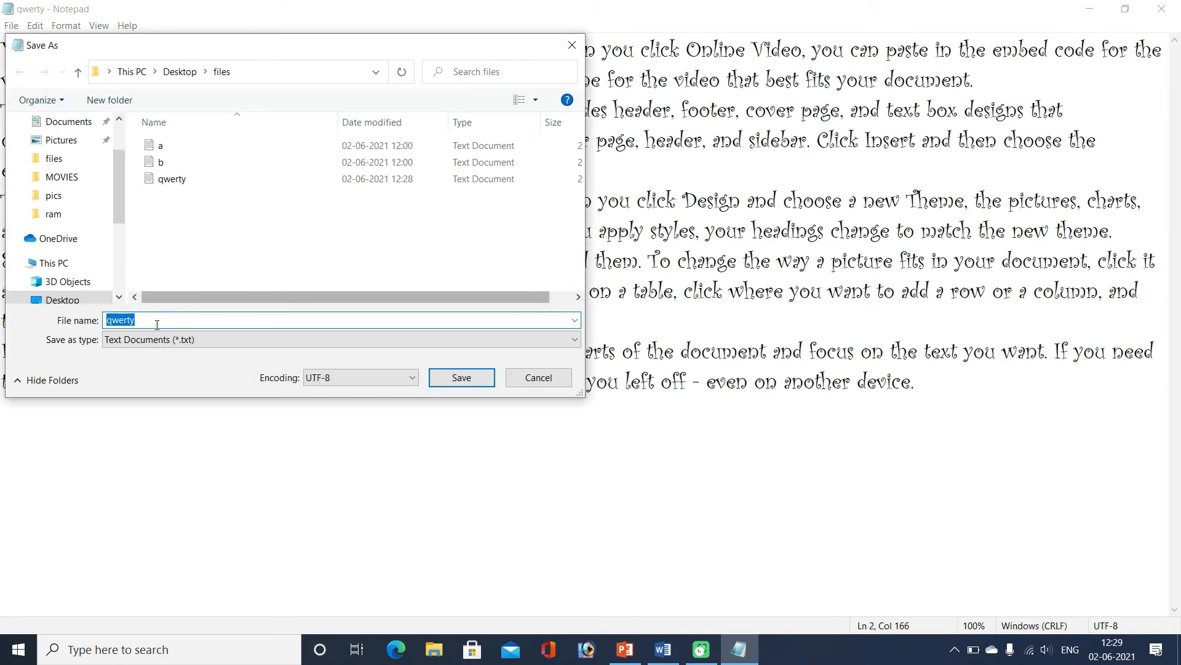
key(BackSpace)
text(asdf)
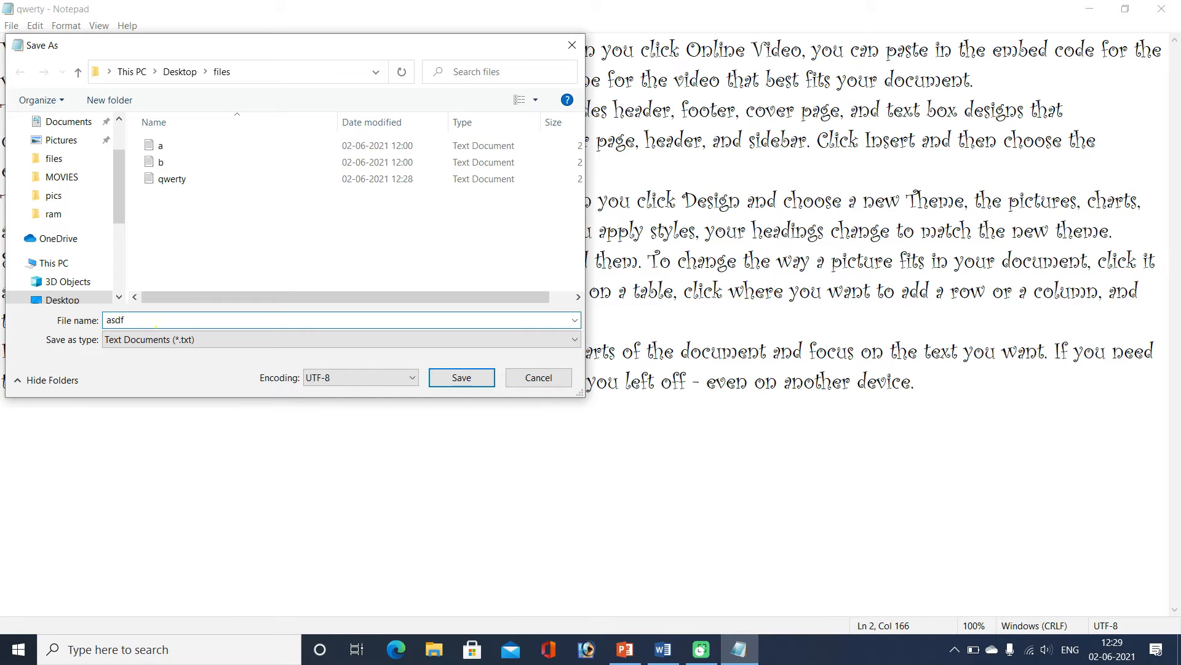
click(462, 377)
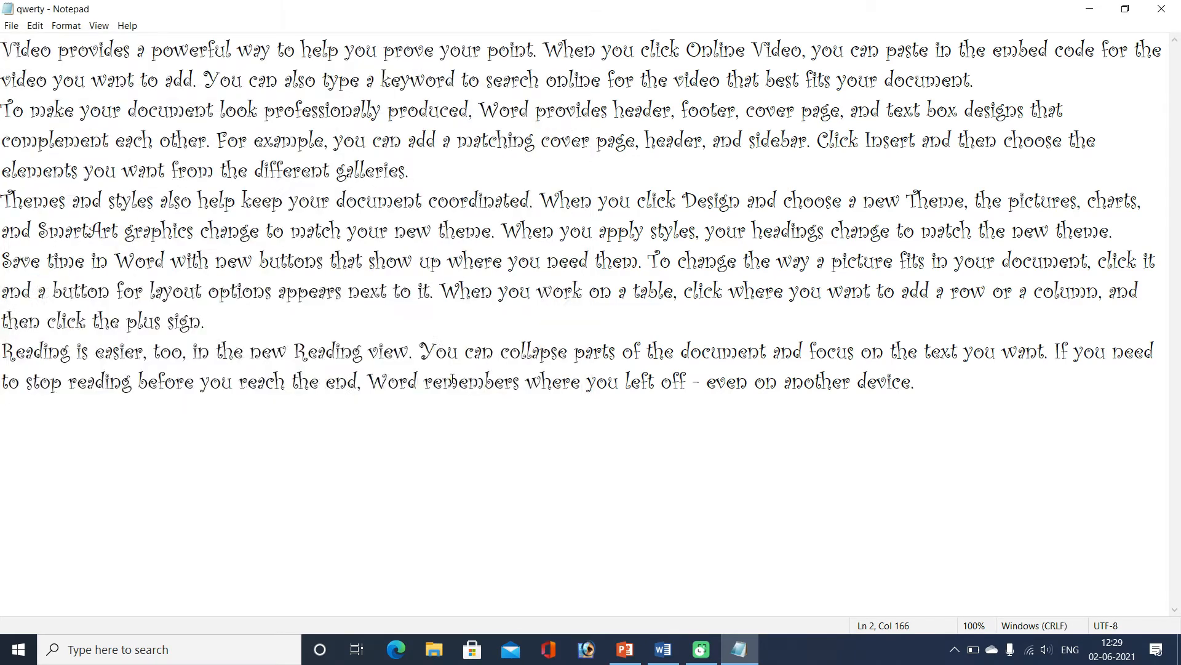
Open the qwerty text file from the files folder on the Desktop
click(11, 26)
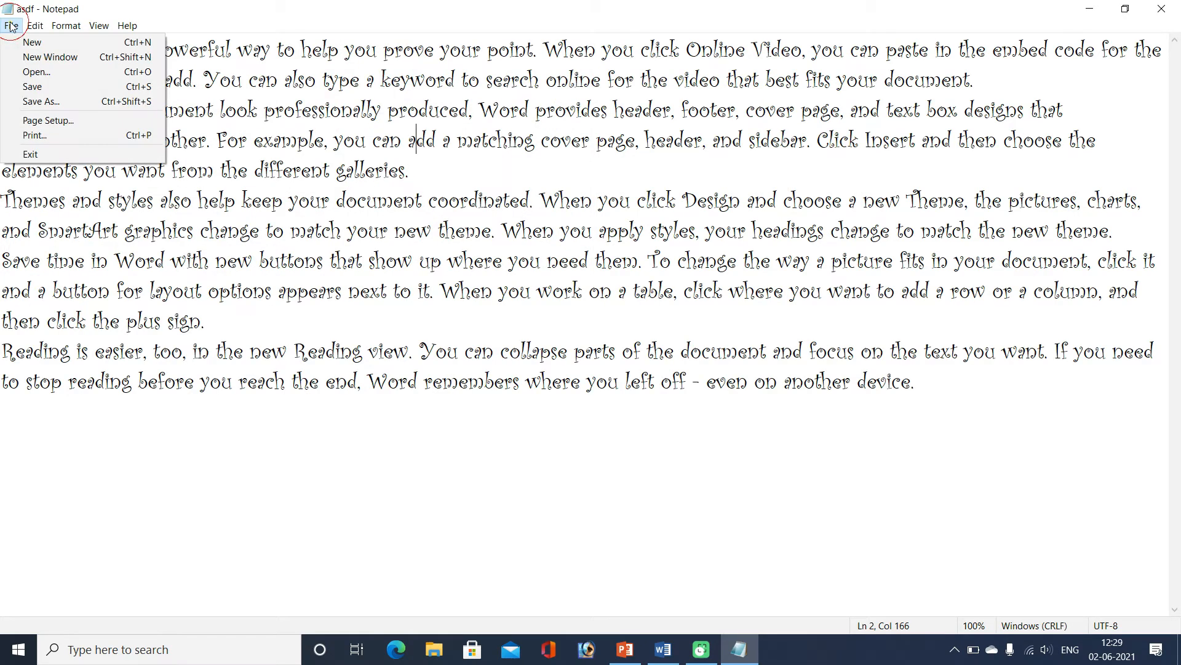
click(30, 72)
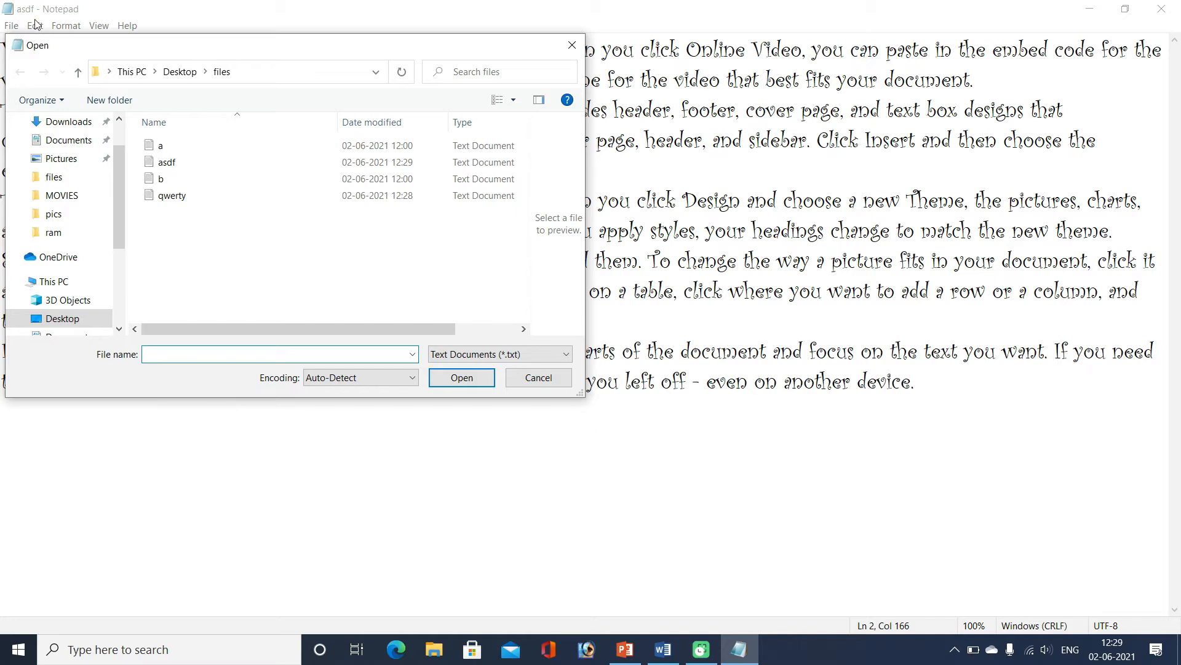
click(167, 196)
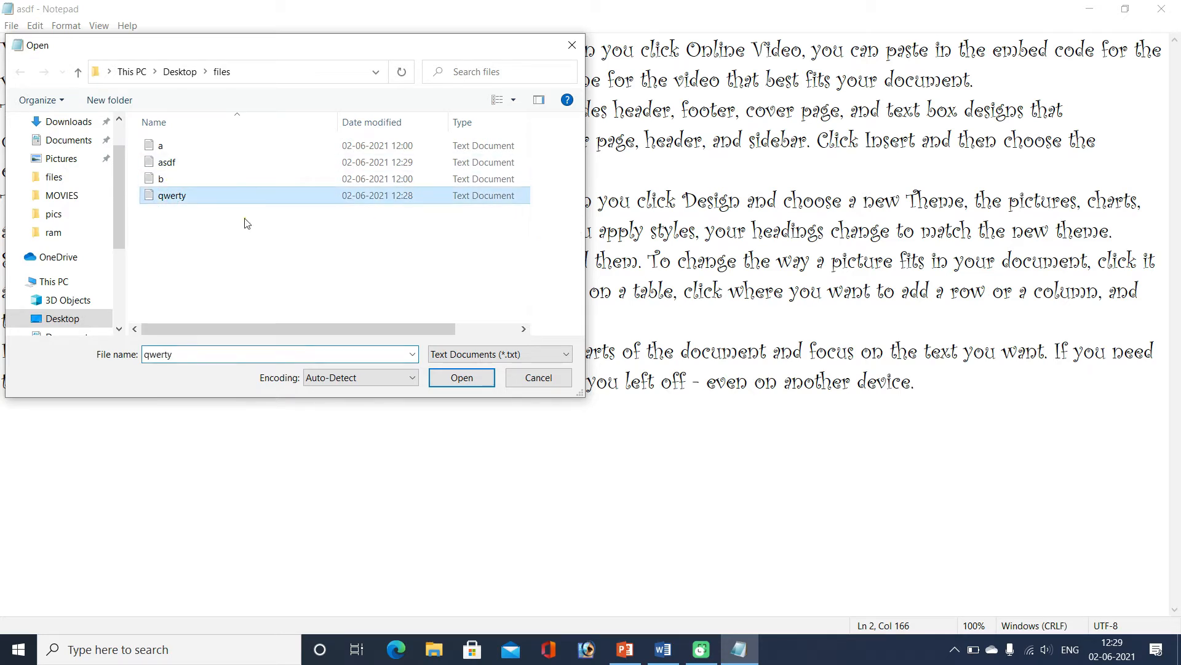
click(464, 382)
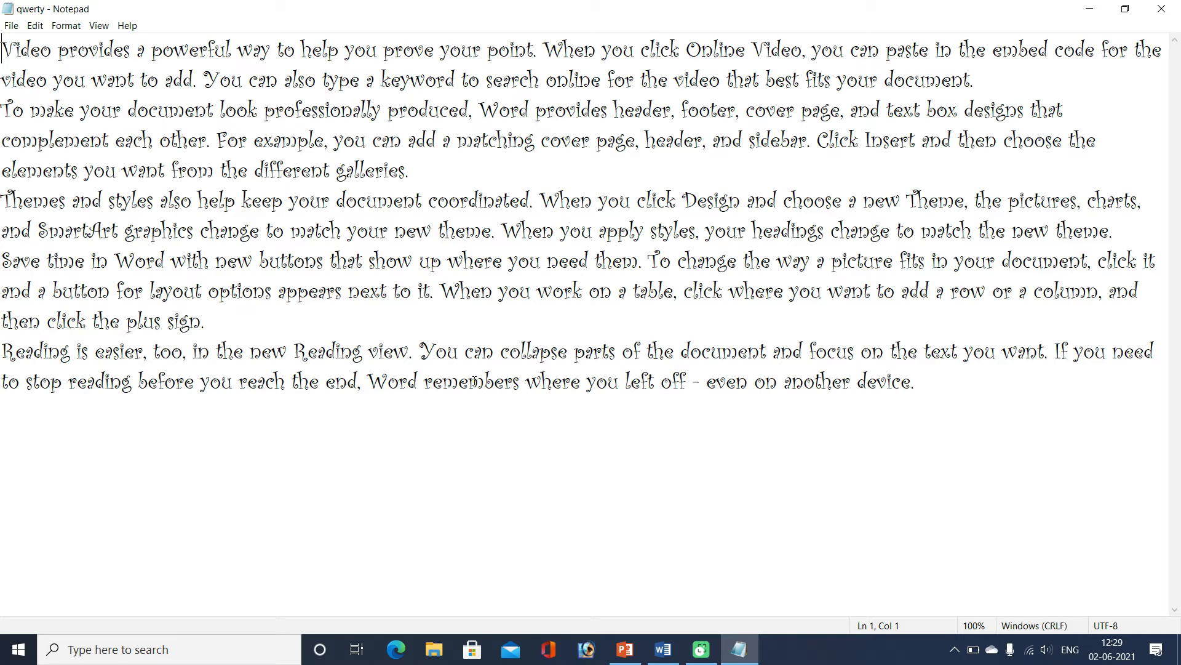
Examine the paper size choices, margins and header field in Page Setup, keeping A4, and close it without applying changes
click(11, 26)
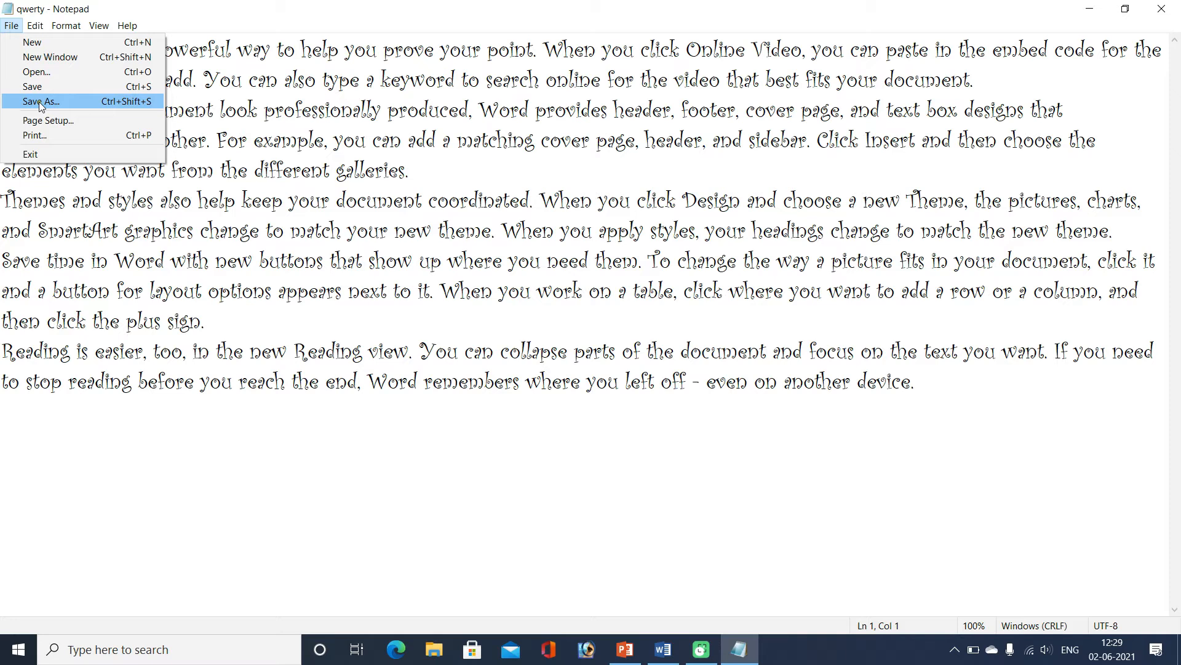
click(44, 120)
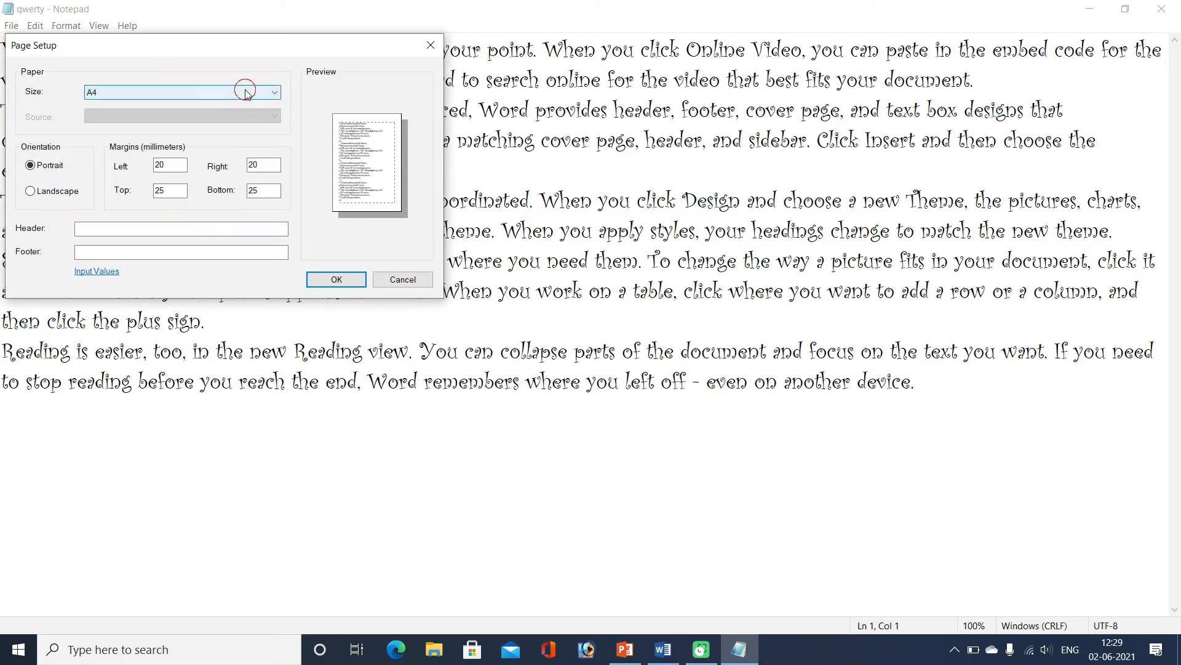
click(243, 92)
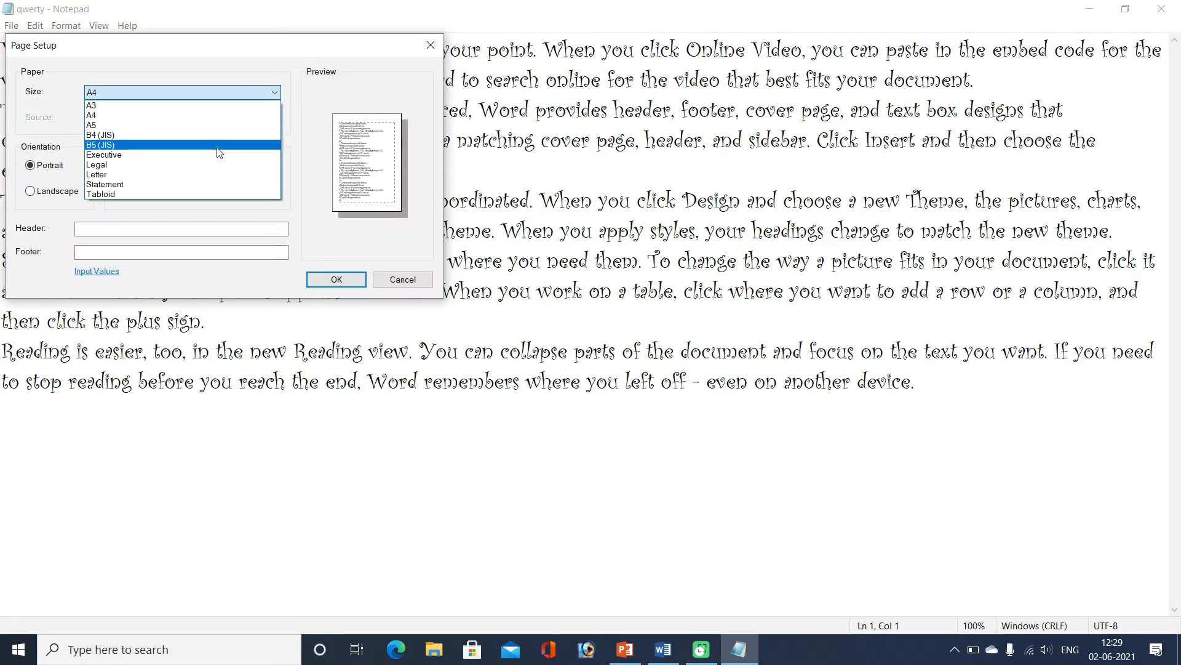
click(208, 117)
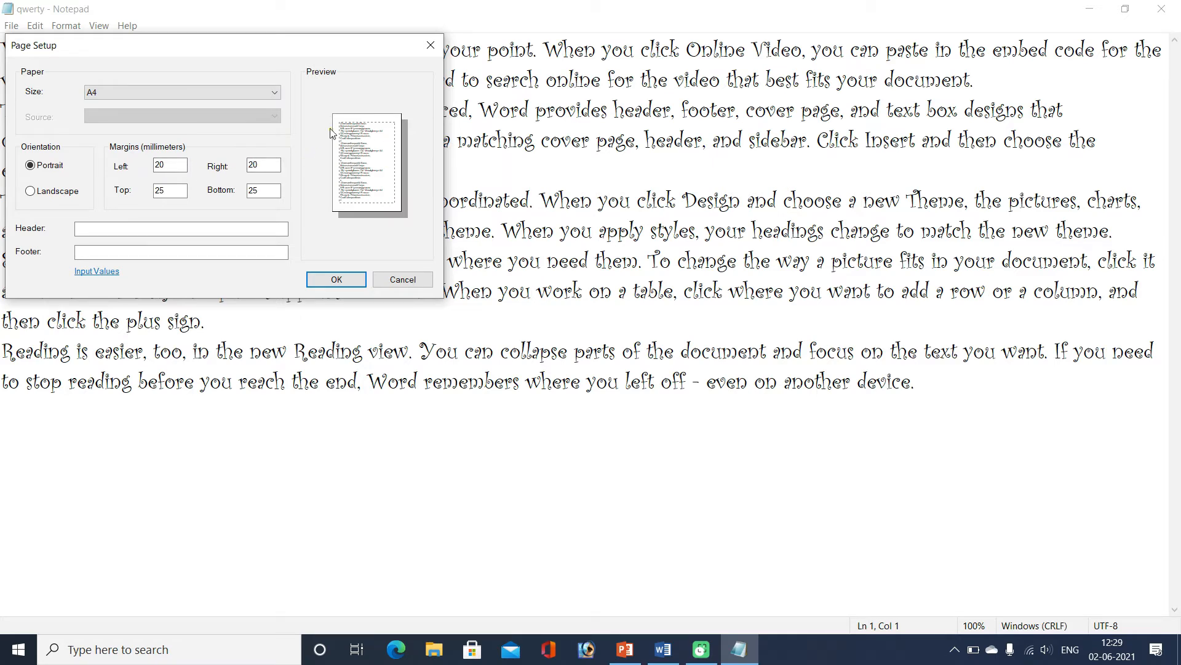
click(175, 227)
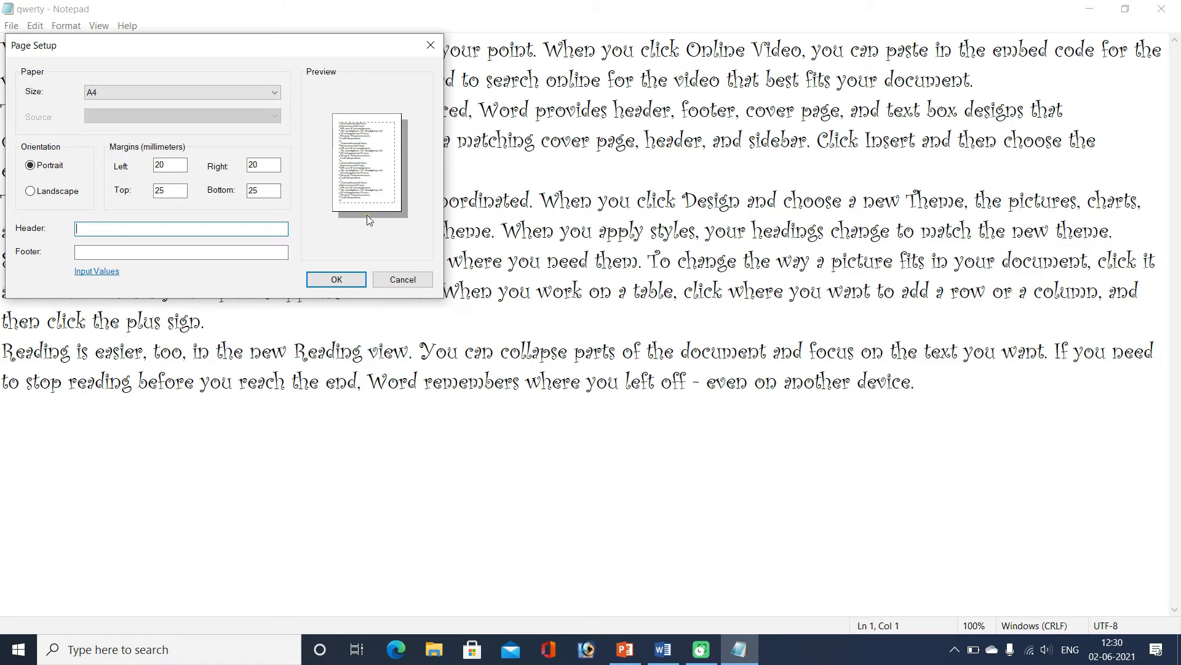
click(403, 280)
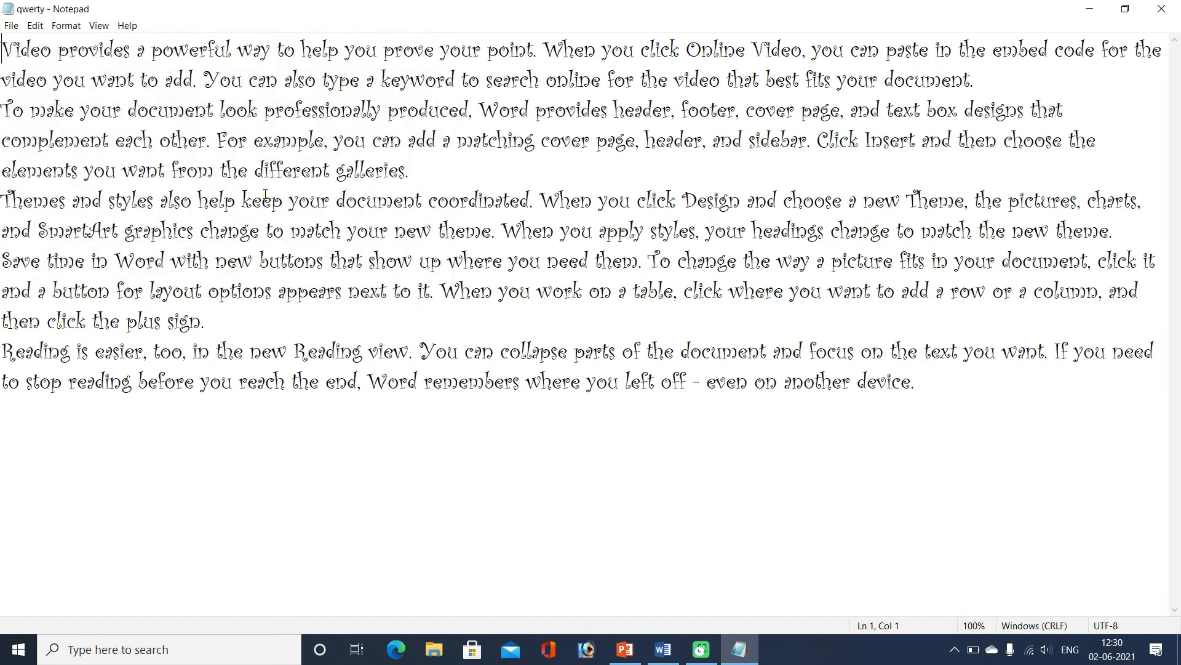
Examine the available printers, page range and number of copies for printing the document, and close the settings without printing
click(11, 25)
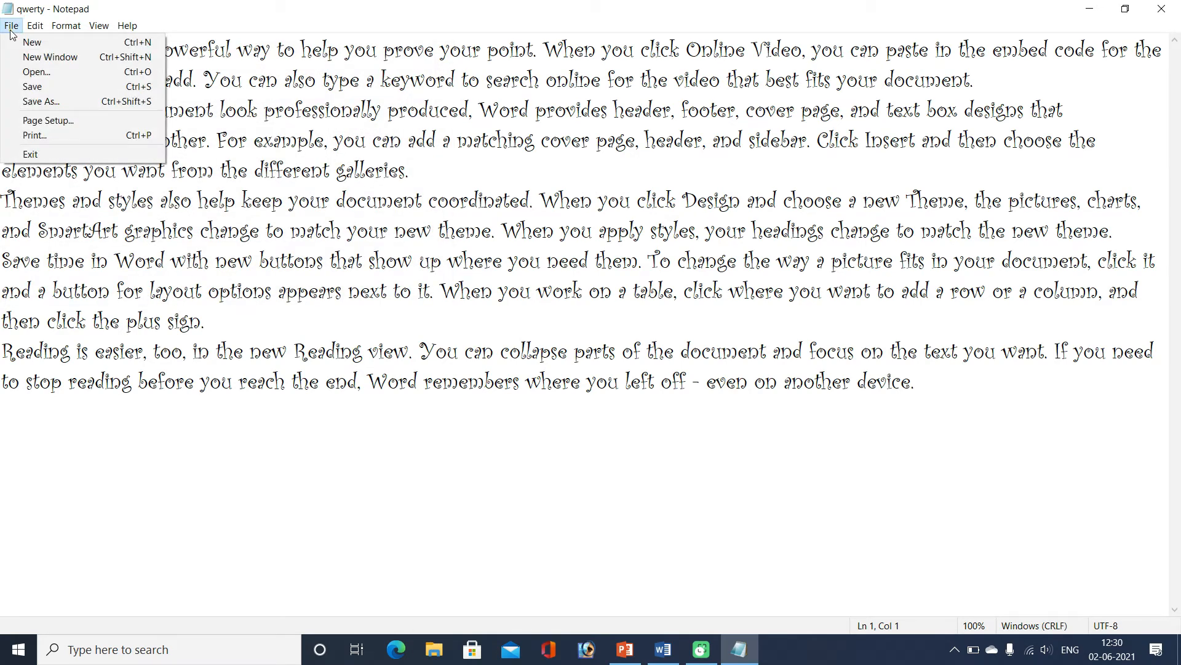
click(56, 138)
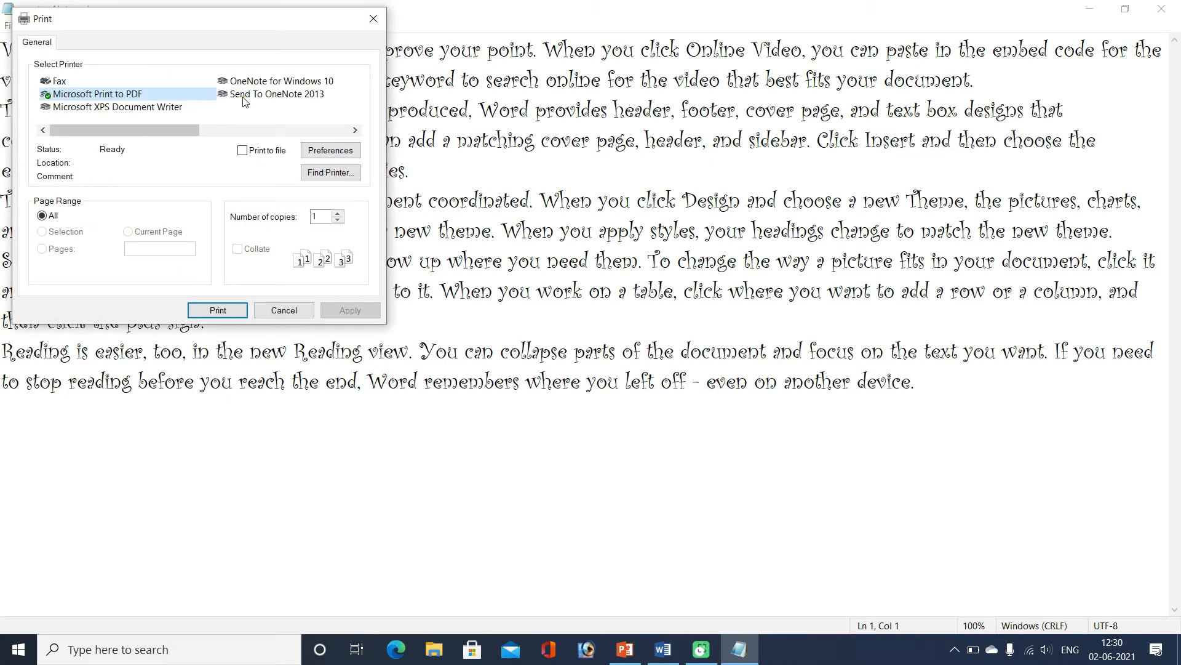
click(284, 310)
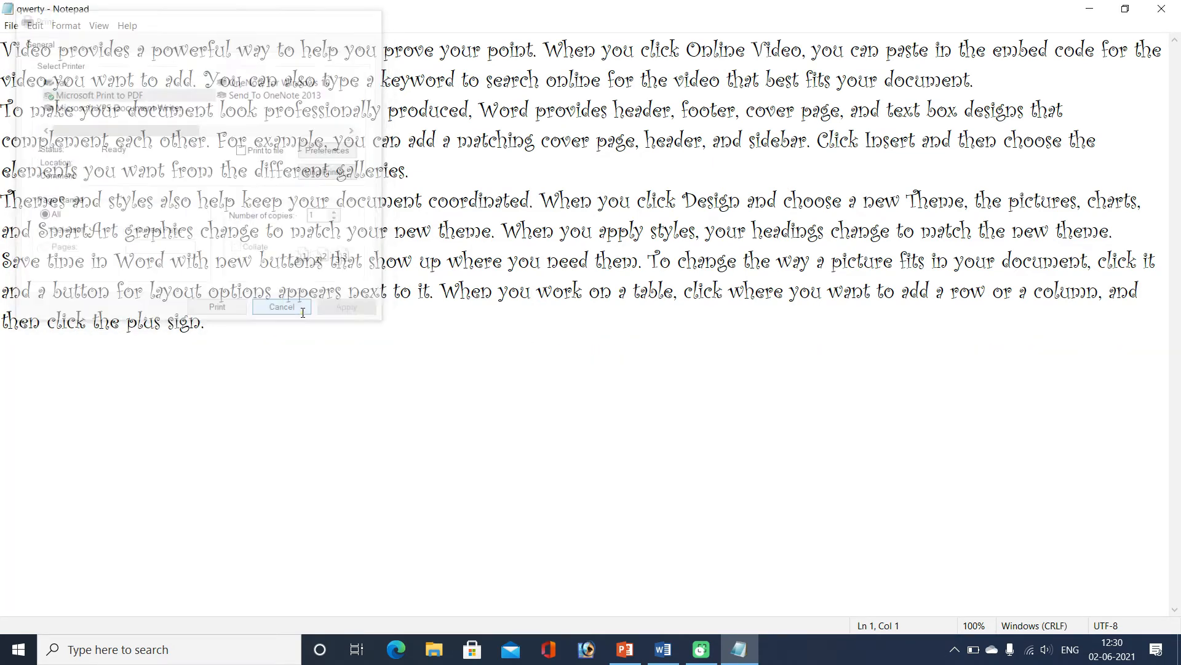
click(9, 26)
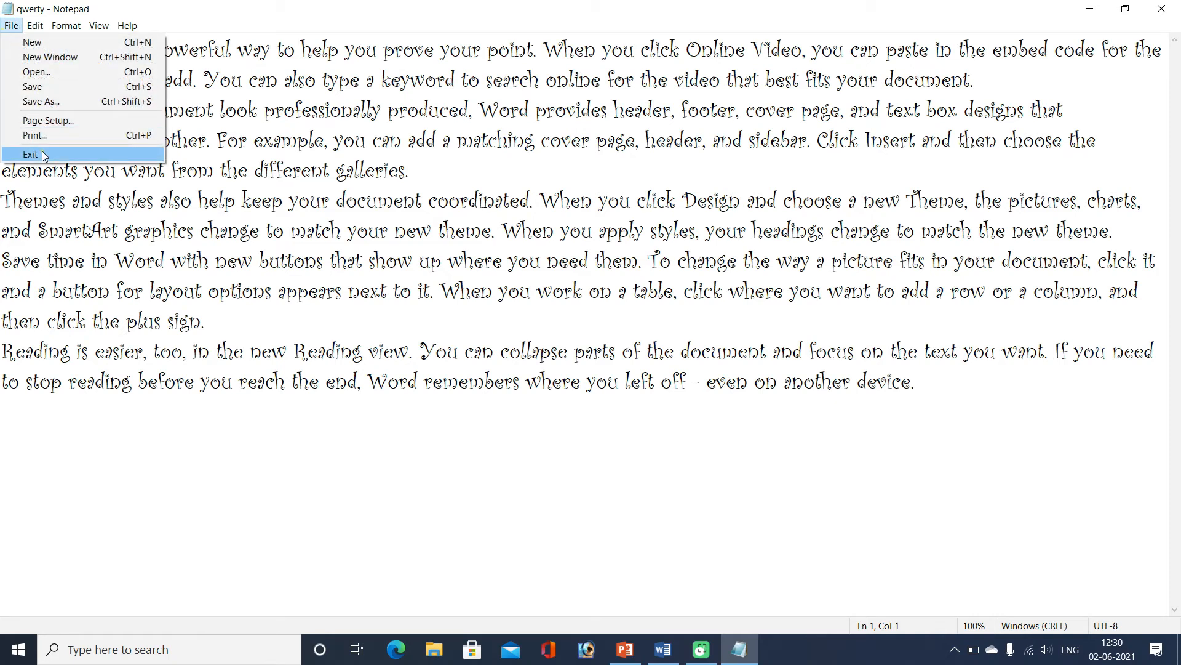
click(344, 167)
Delete the end of the "To make your document look professionally produced" paragraph, back to "complement each ot"
click(34, 25)
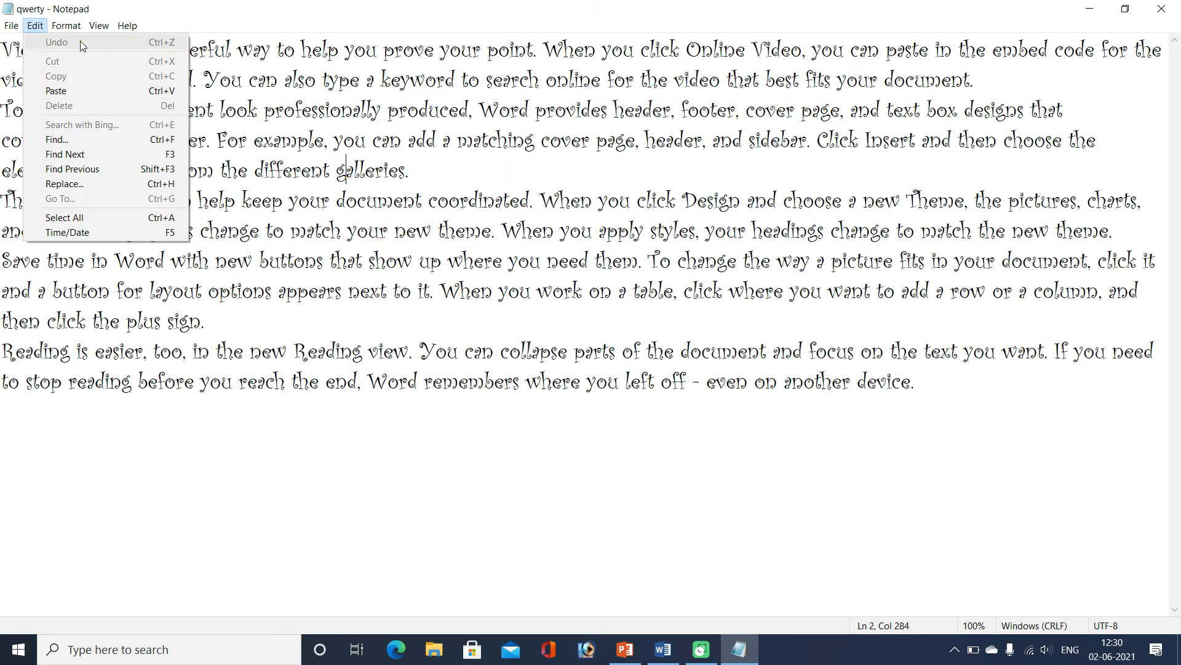
click(533, 164)
key(BackSpace)
key(BackSpace)
key(BackSpace)
key(BackSpace)
key(BackSpace)
key(BackSpace)
key(BackSpace)
key(BackSpace)
key(BackSpace)
key(BackSpace)
key(BackSpace)
key(BackSpace)
key(BackSpace)
key(BackSpace)
key(BackSpace)
key(BackSpace)
key(BackSpace)
key(BackSpace)
key(BackSpace)
key(BackSpace)
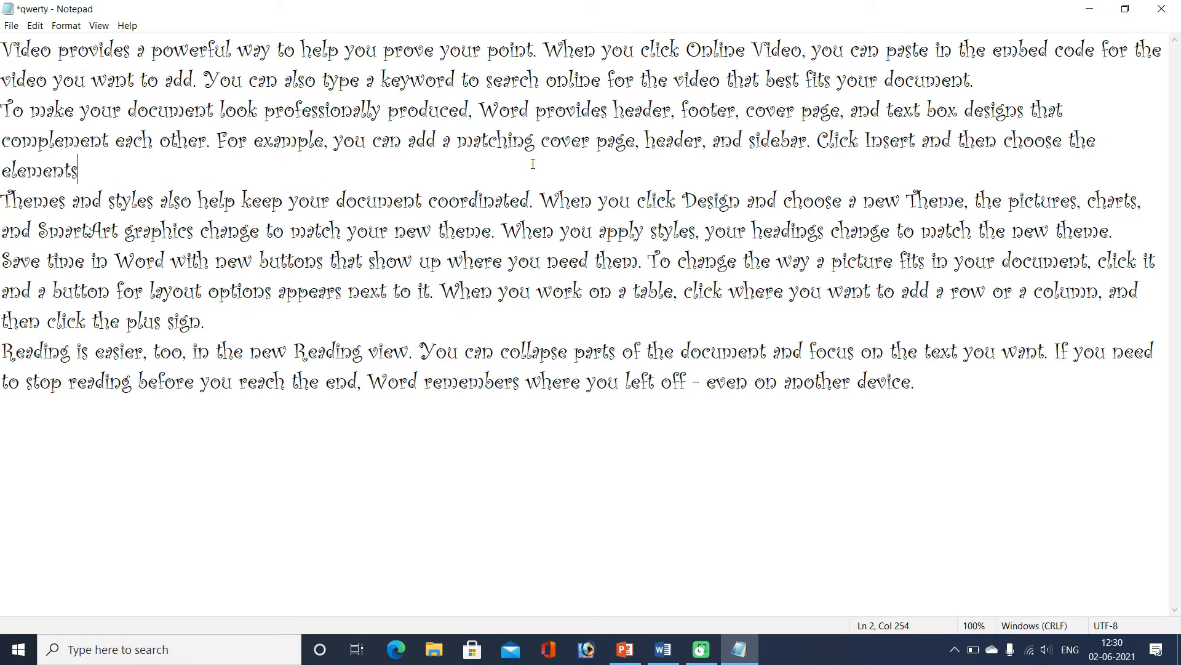
key(BackSpace)
key(BackSpace)
key(BackSpace)
key(BackSpace)
key(BackSpace)
key(BackSpace)
key(BackSpace)
key(BackSpace)
key(BackSpace)
key(BackSpace)
key(BackSpace)
key(BackSpace)
key(BackSpace)
key(BackSpace)
key(BackSpace)
key(BackSpace)
key(BackSpace)
key(BackSpace)
key(BackSpace)
key(BackSpace)
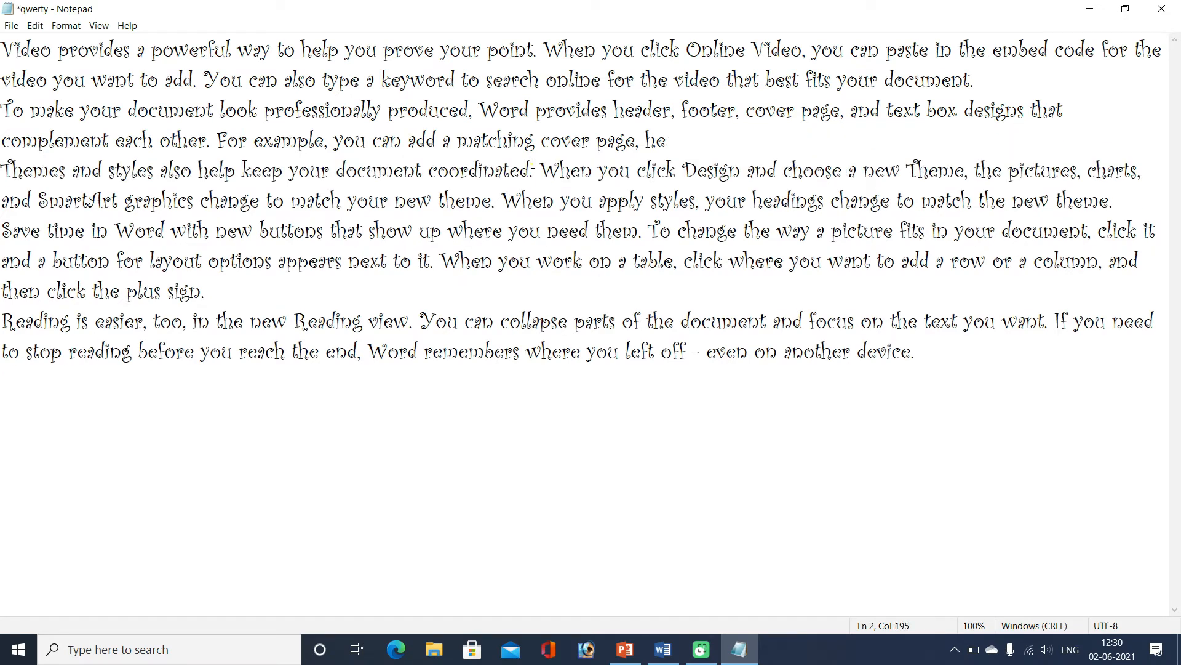
key(BackSpace)
key(BackSpace)
key(BackSpace)
key(BackSpace)
key(BackSpace)
key(BackSpace)
key(BackSpace)
key(BackSpace)
key(BackSpace)
key(BackSpace)
key(BackSpace)
key(BackSpace)
key(BackSpace)
key(BackSpace)
key(BackSpace)
key(BackSpace)
key(BackSpace)
key(BackSpace)
key(BackSpace)
key(BackSpace)
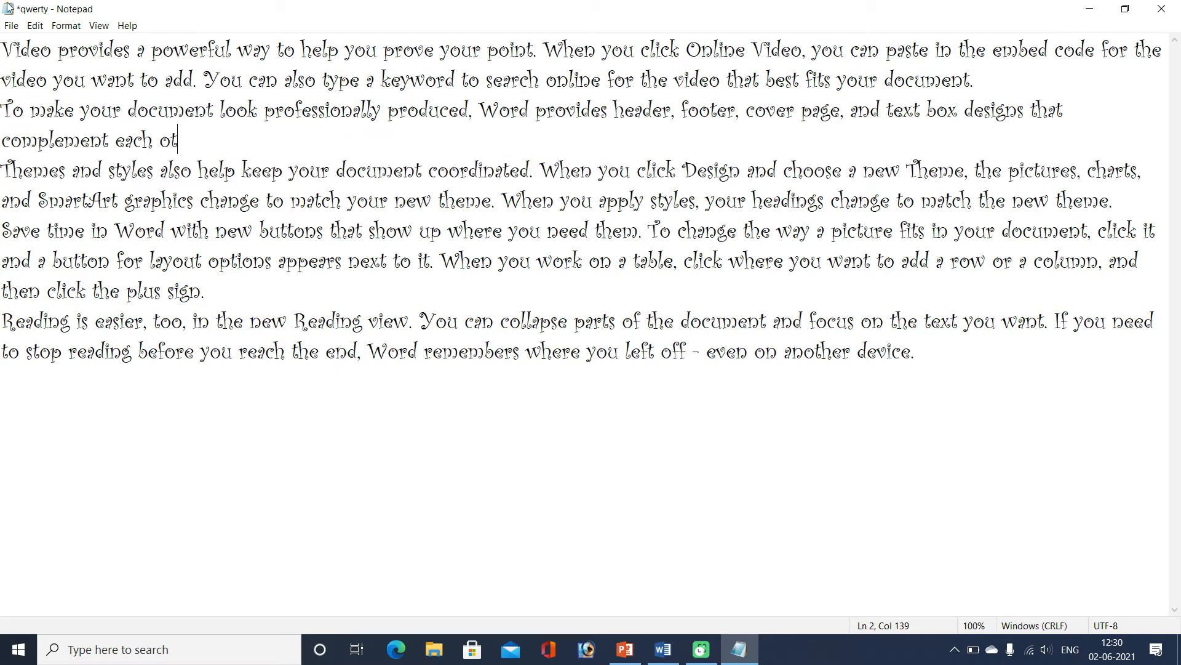
Undo the deletion at the end of the "To make your document look professionally produced" paragraph
click(41, 27)
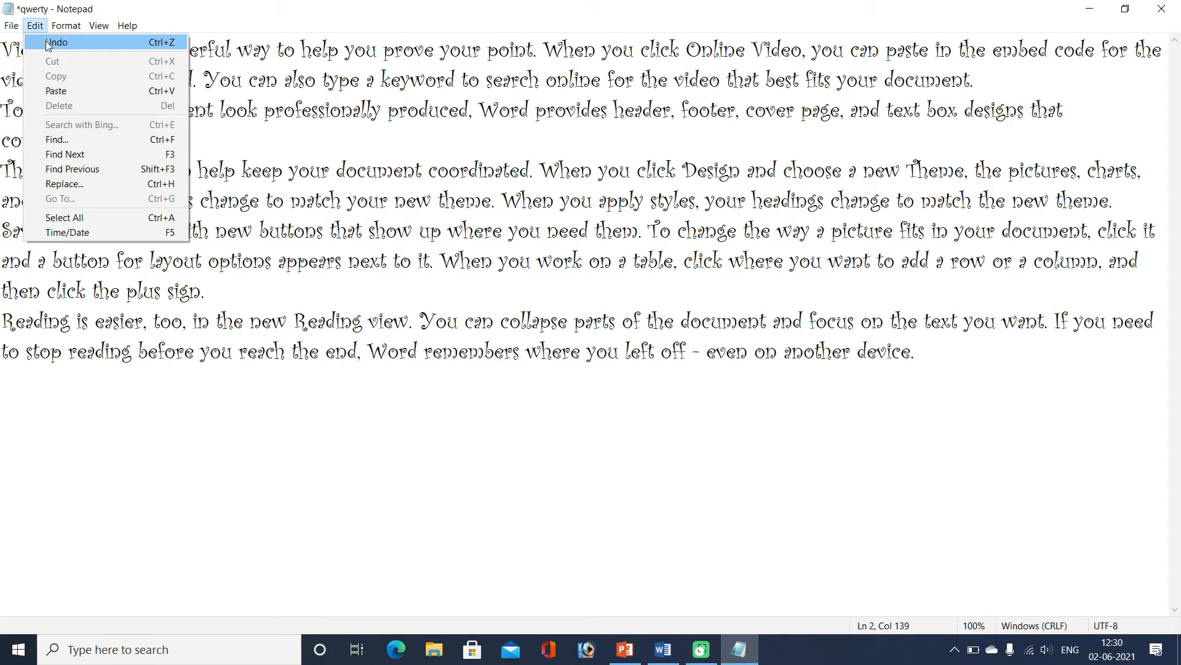
click(48, 42)
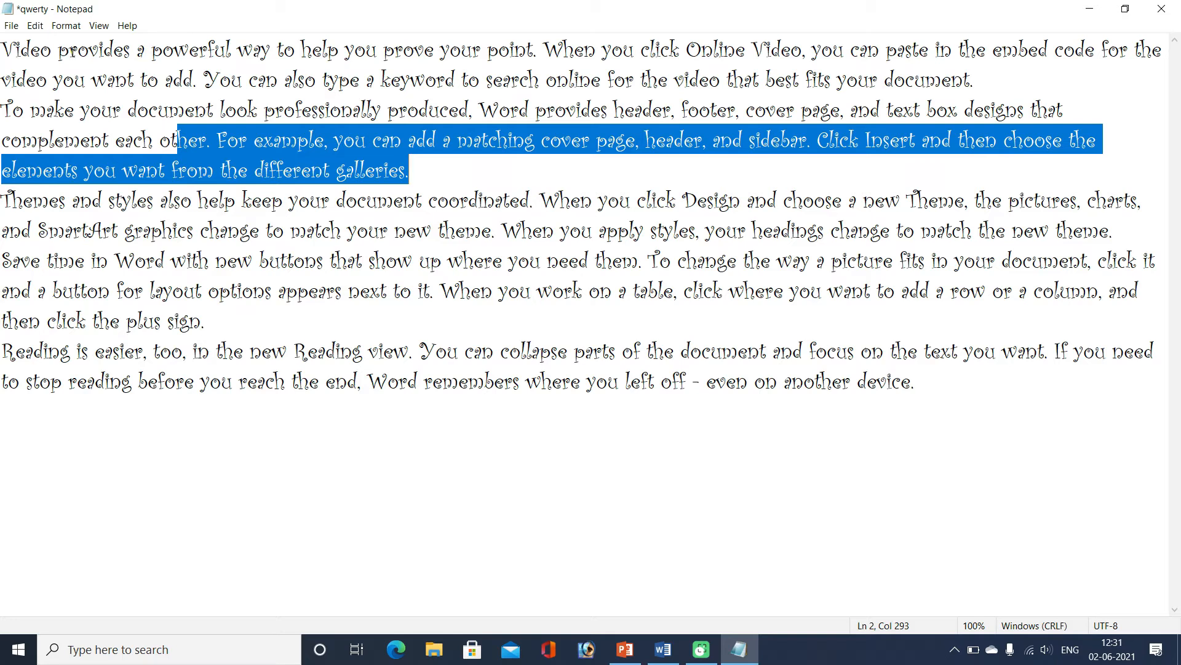
click(35, 26)
click(40, 41)
click(35, 26)
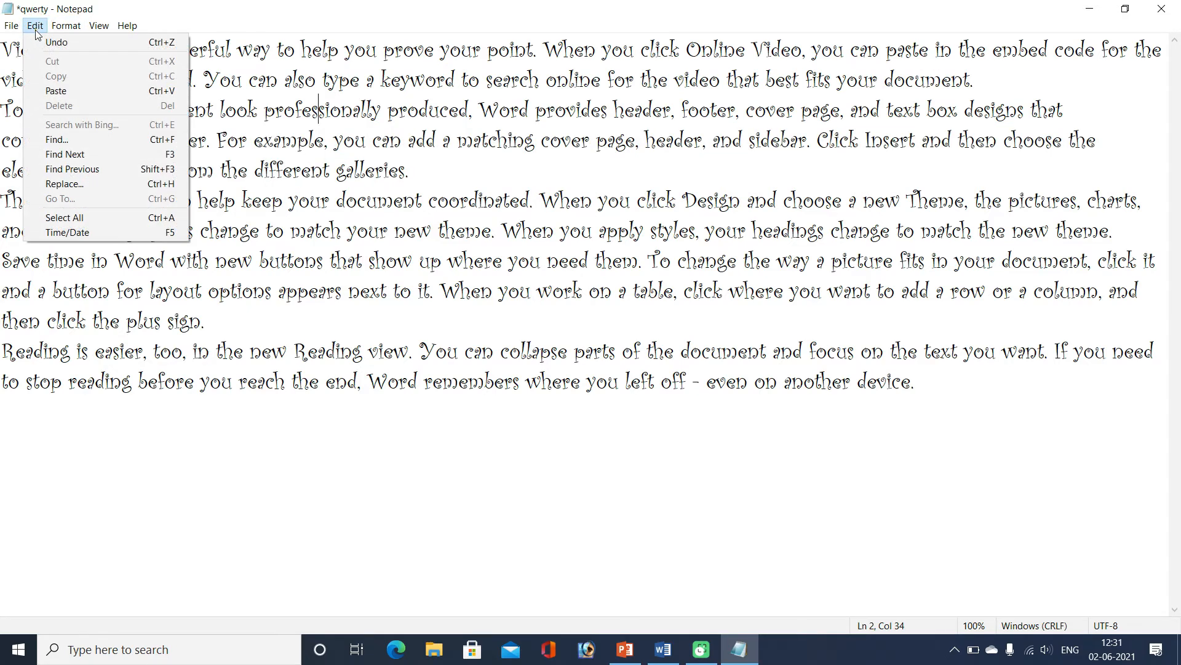
click(450, 128)
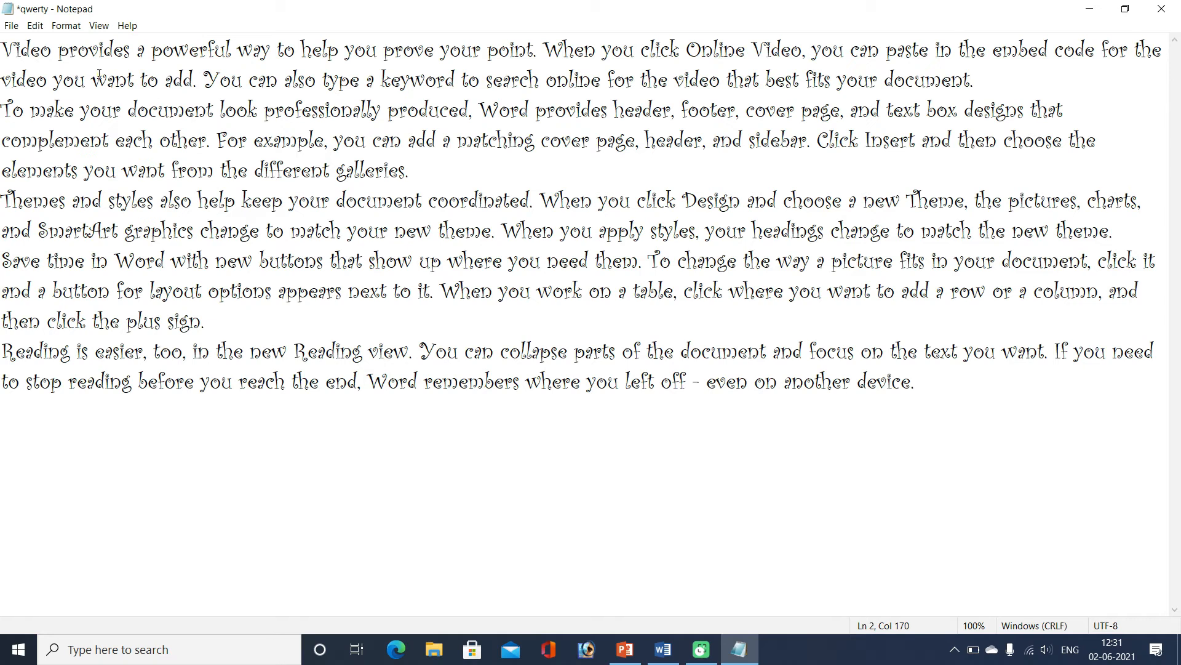
Cut the first two paragraphs, from "Video provides" to "different galleries.", and paste them on a new line at the document's end
drag(2, 49, 837, 159)
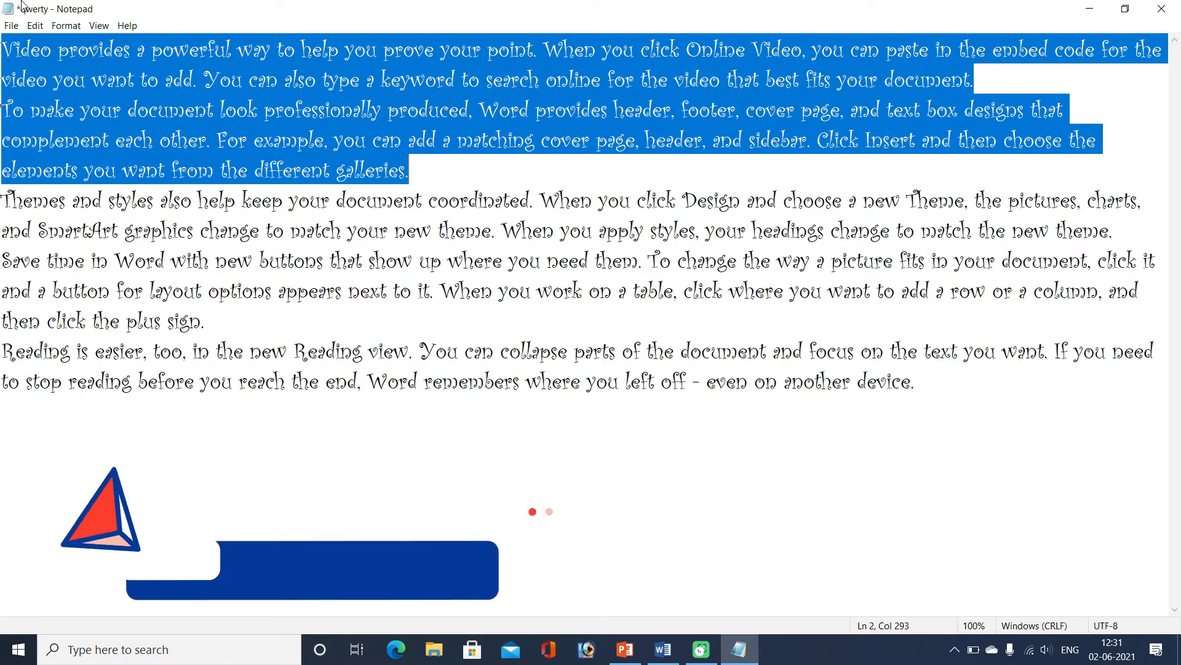
click(27, 28)
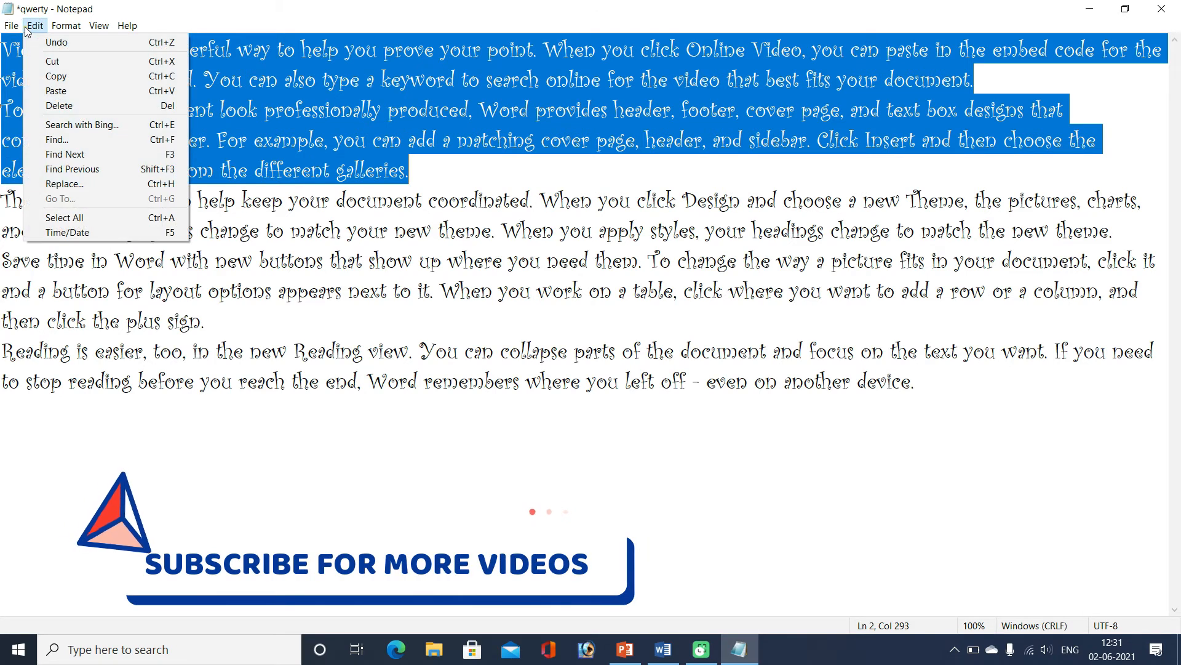
click(54, 61)
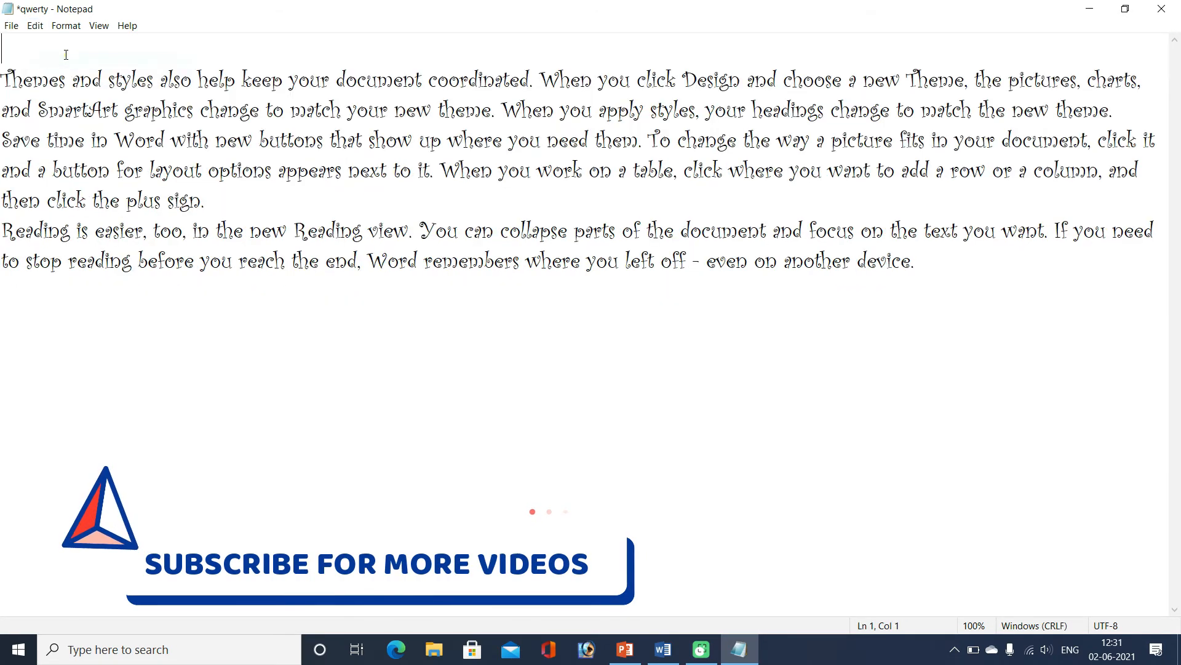
click(929, 265)
key(Return)
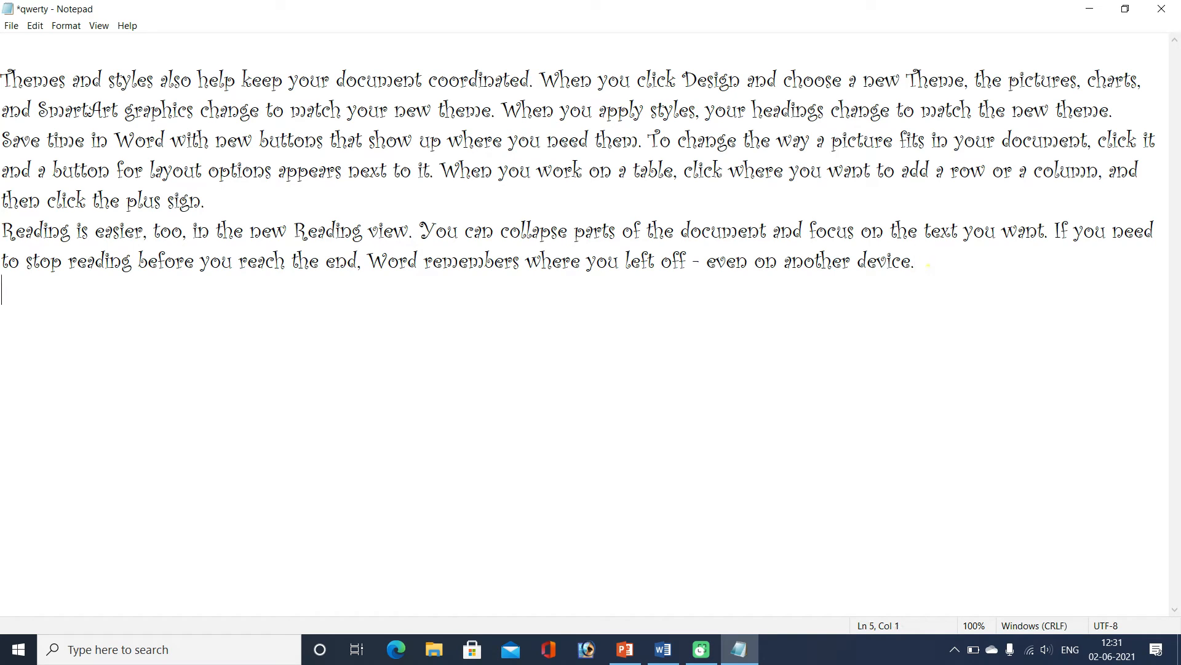
key(ctrl+v)
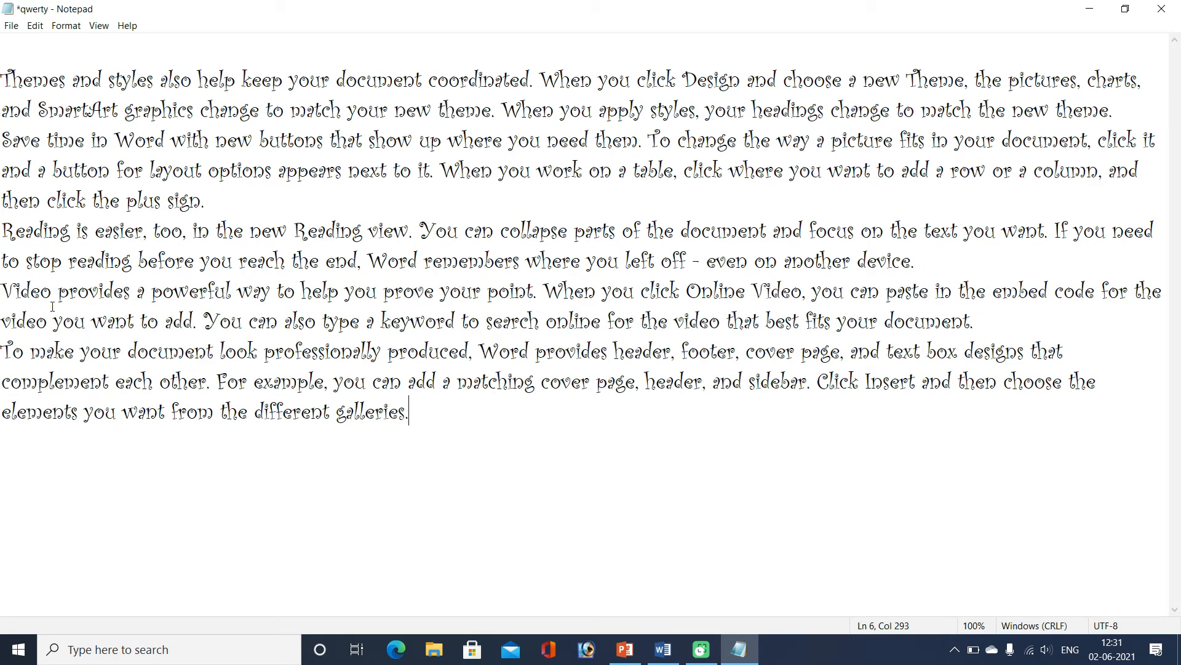
Copy the text from "Themes and styles" to "plus sign." and paste it on a new line at the document's end
click(41, 28)
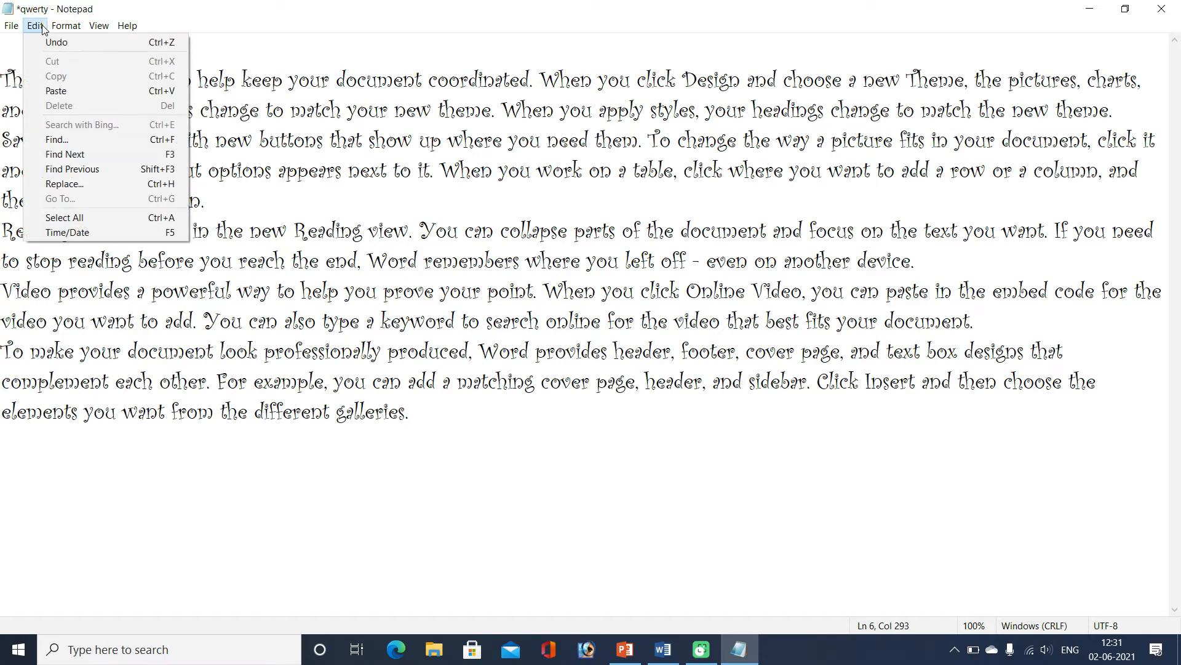
click(263, 80)
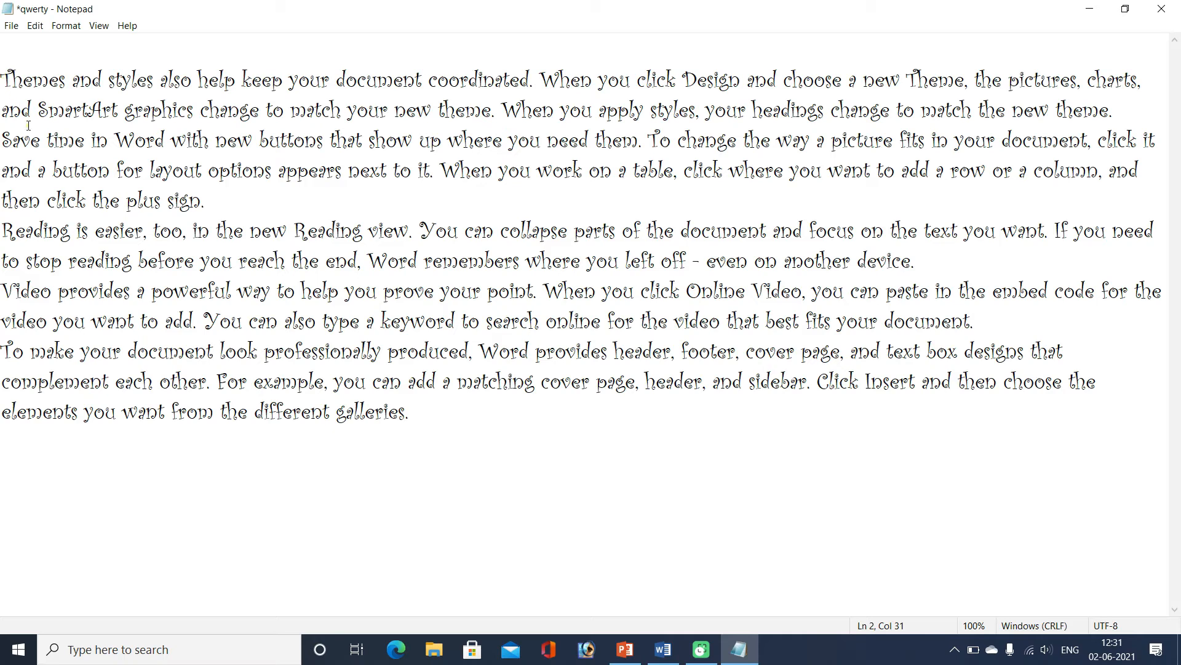
drag(2, 80, 247, 192)
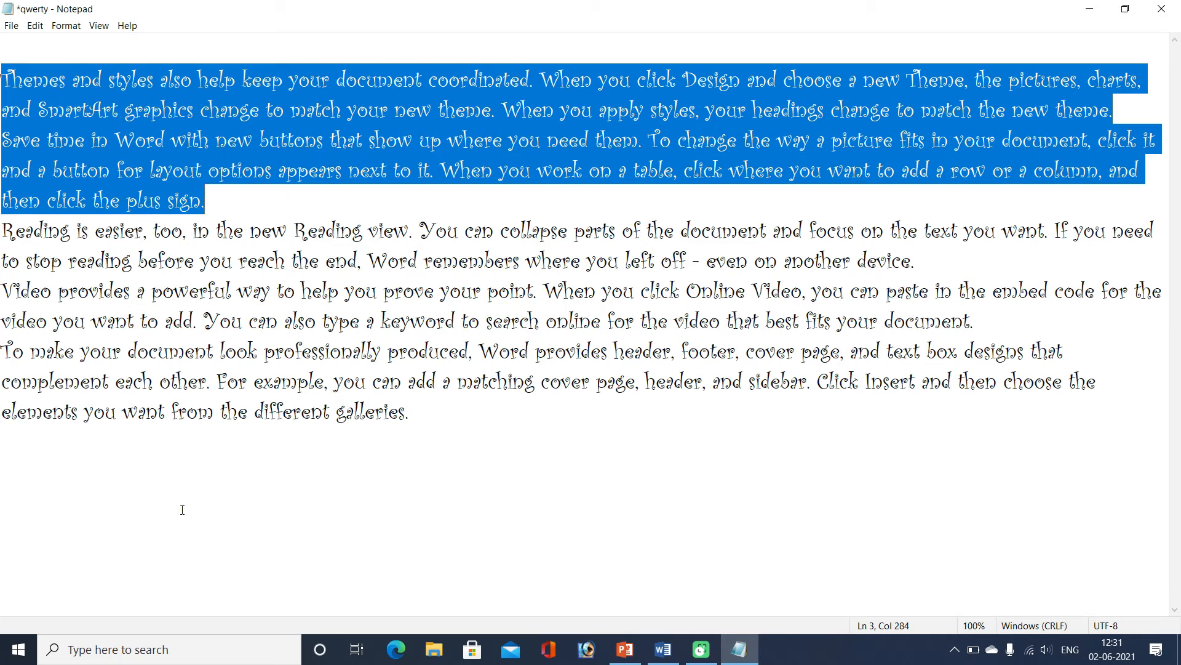
click(35, 25)
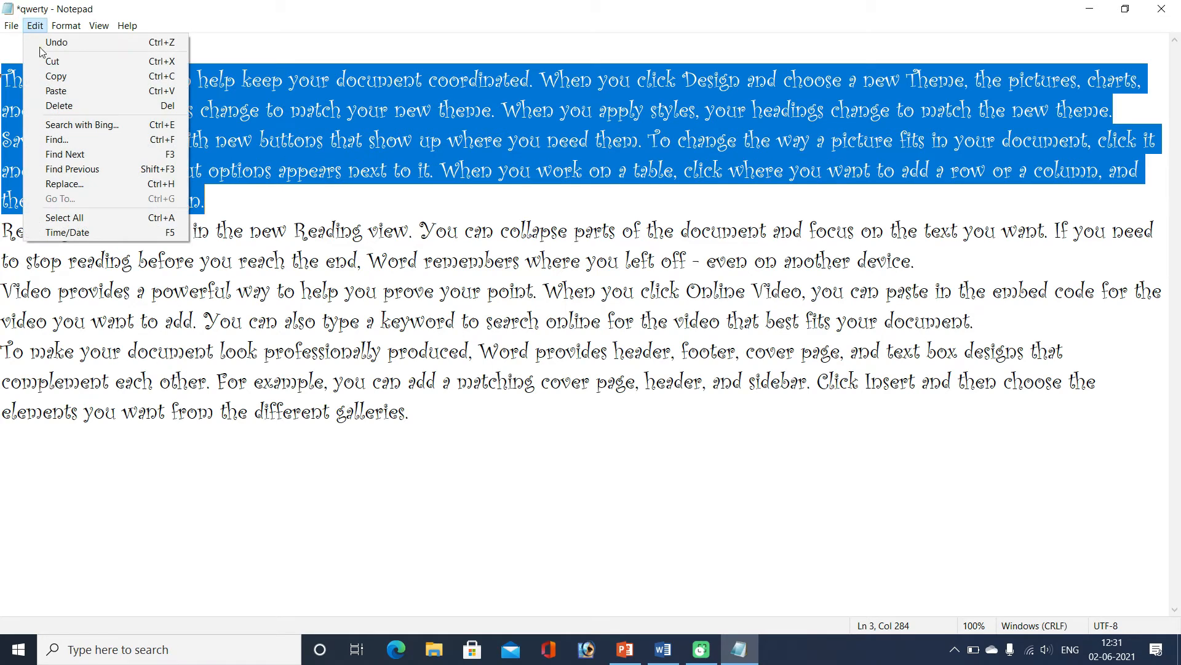
click(66, 77)
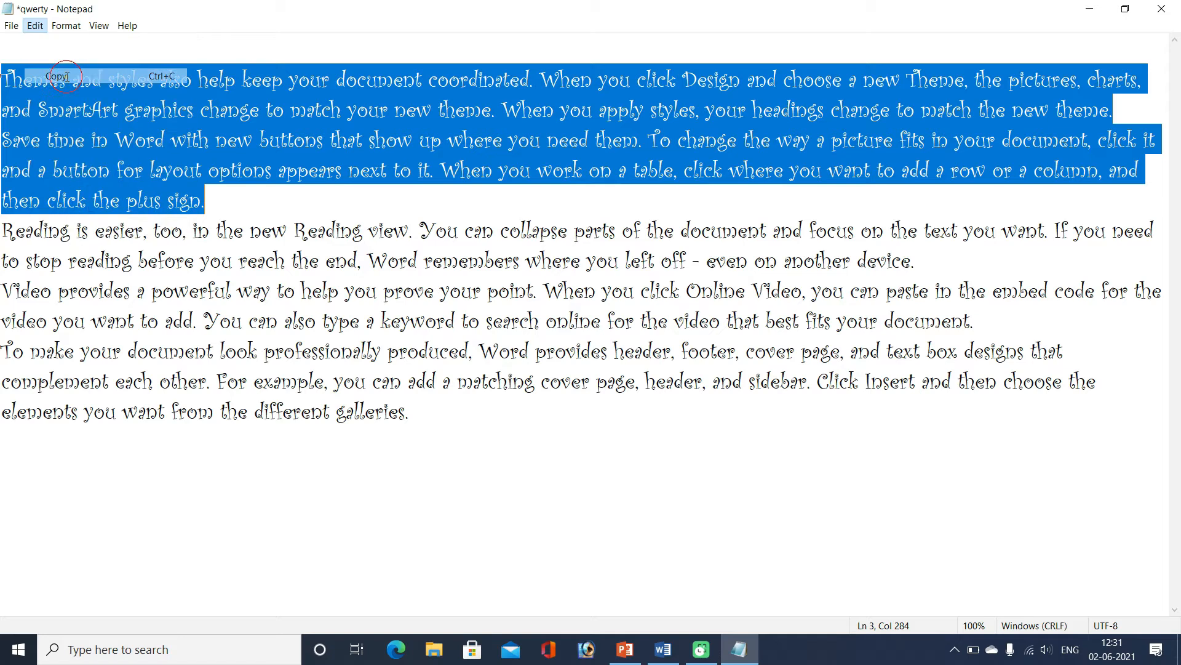
click(511, 388)
click(470, 410)
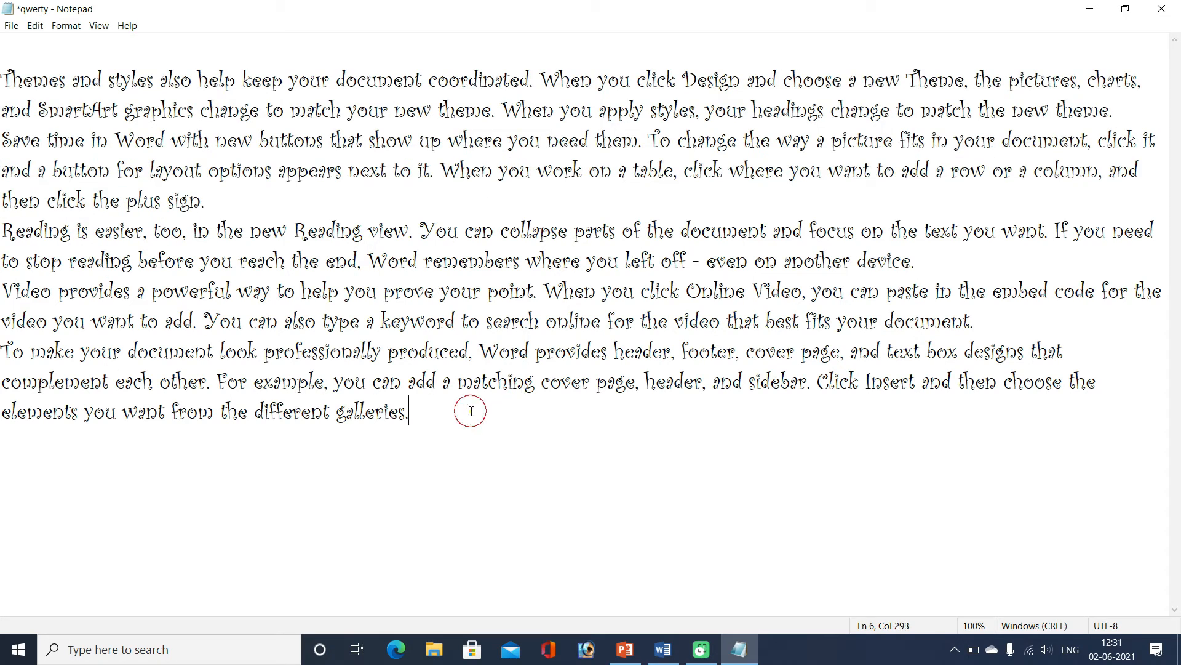
key(Return)
click(35, 25)
click(77, 90)
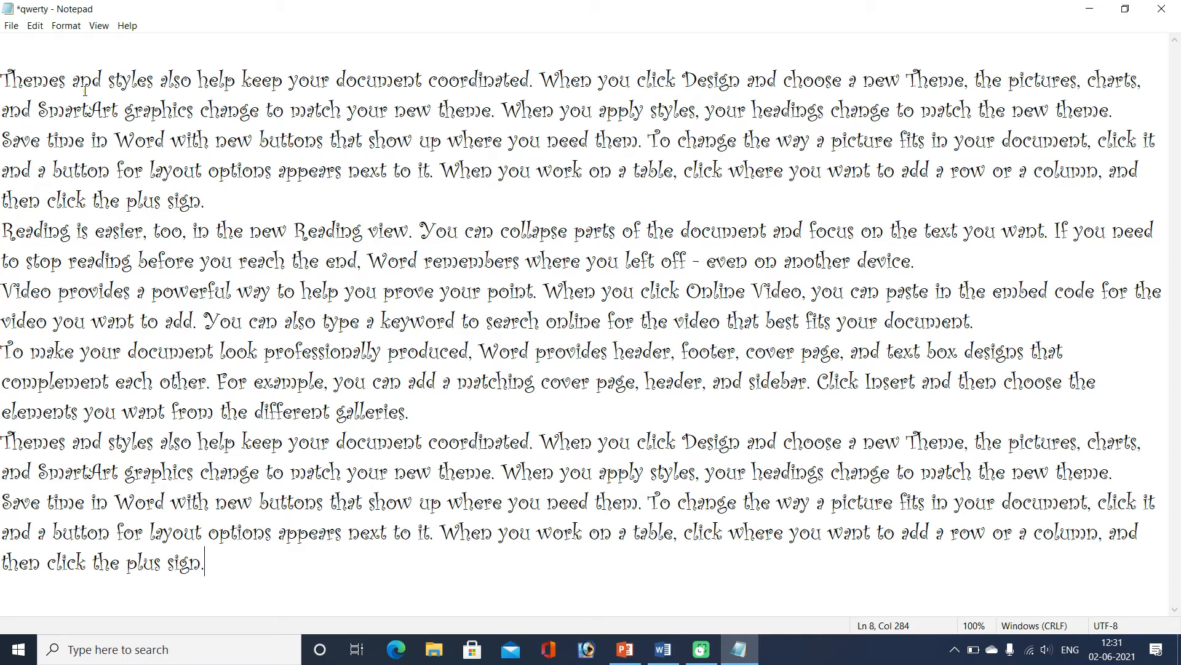
Delete the upper copy of the text from "Themes and styles" to "plus sign.", and undo that deletion
click(35, 25)
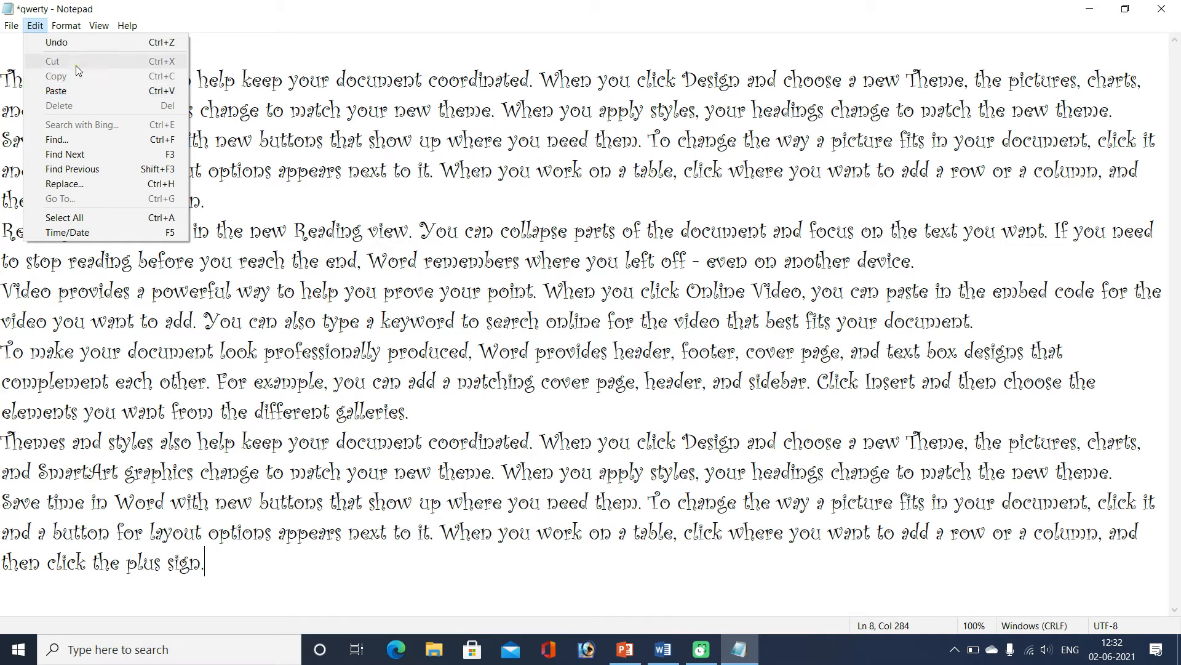
click(251, 141)
drag(217, 206, 4, 77)
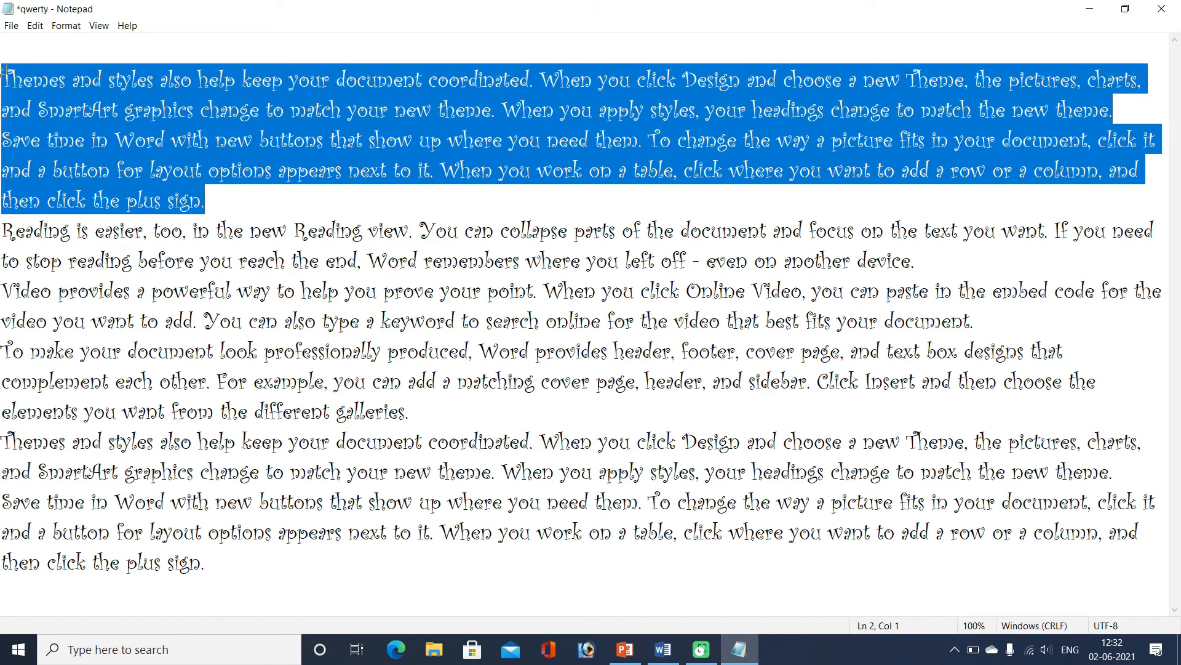
click(35, 25)
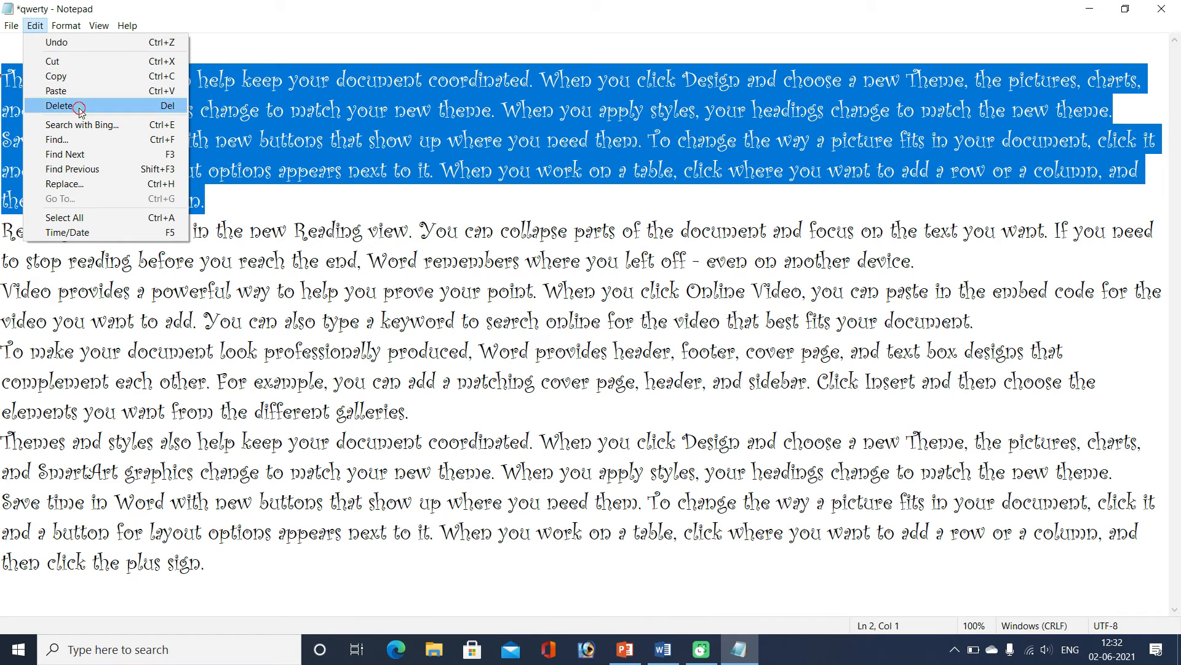
click(59, 106)
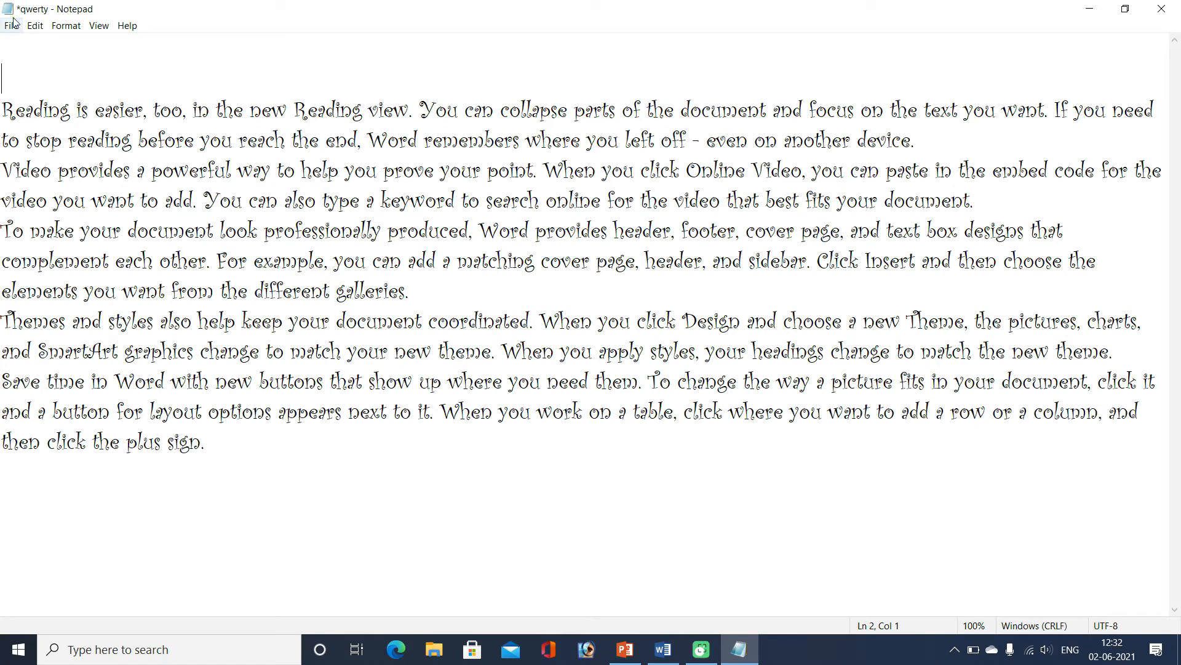
click(39, 32)
click(57, 42)
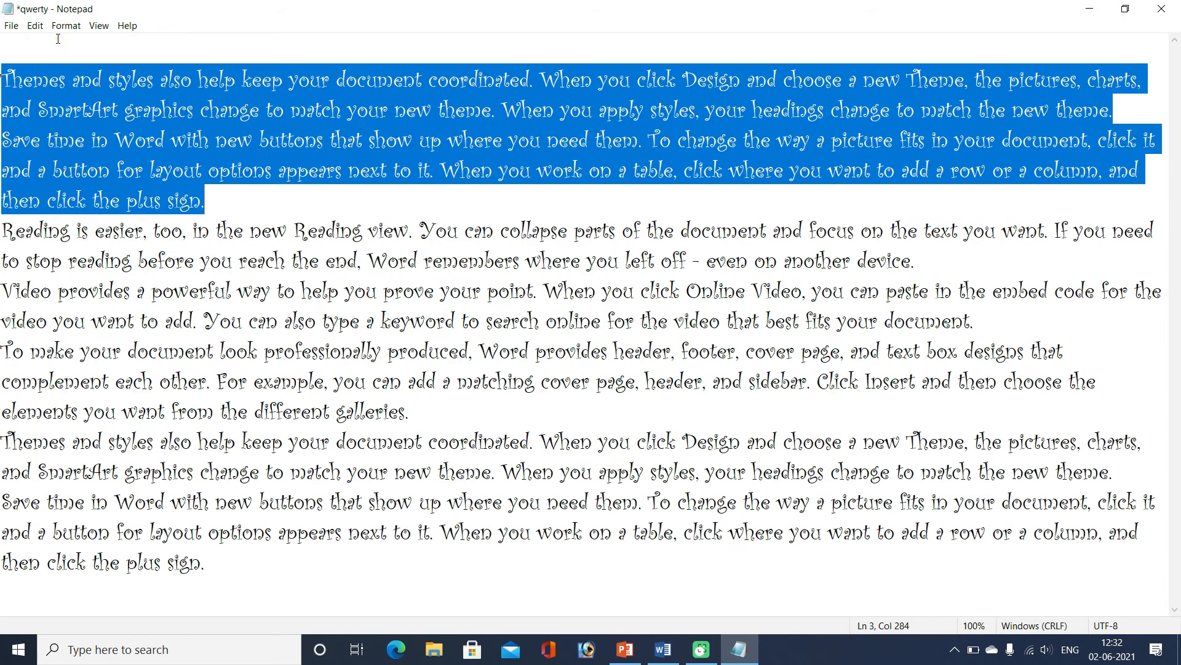
Check the Search with Bing command with no text selected and with the word "document" in the first text line selected
click(39, 32)
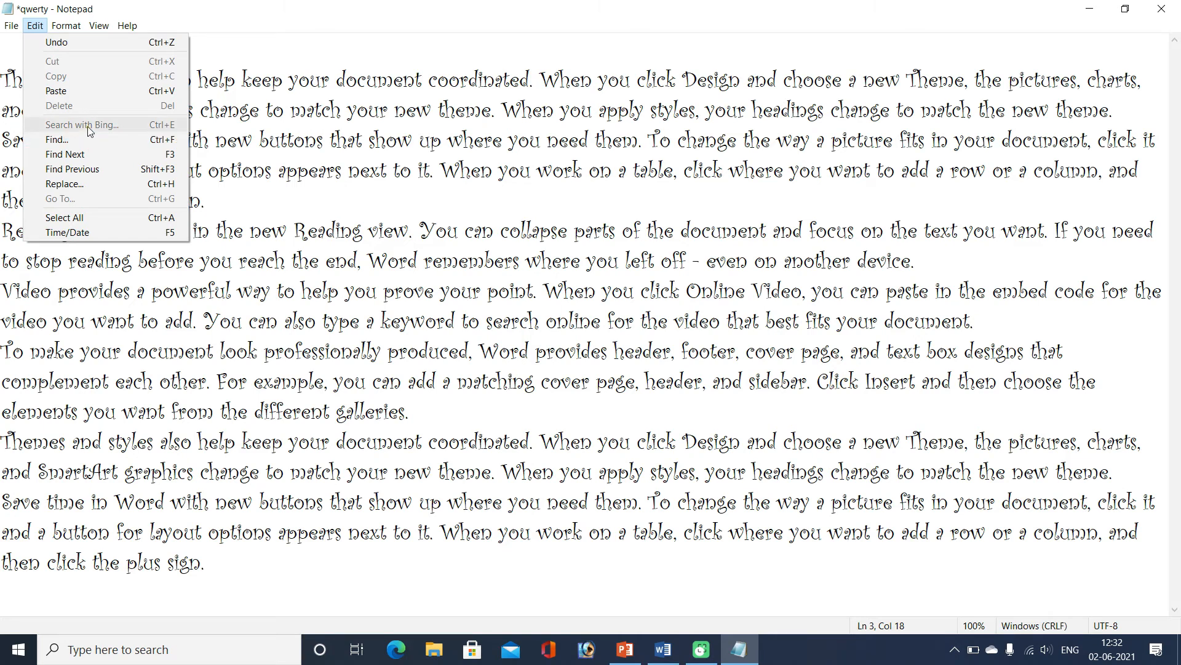
click(408, 142)
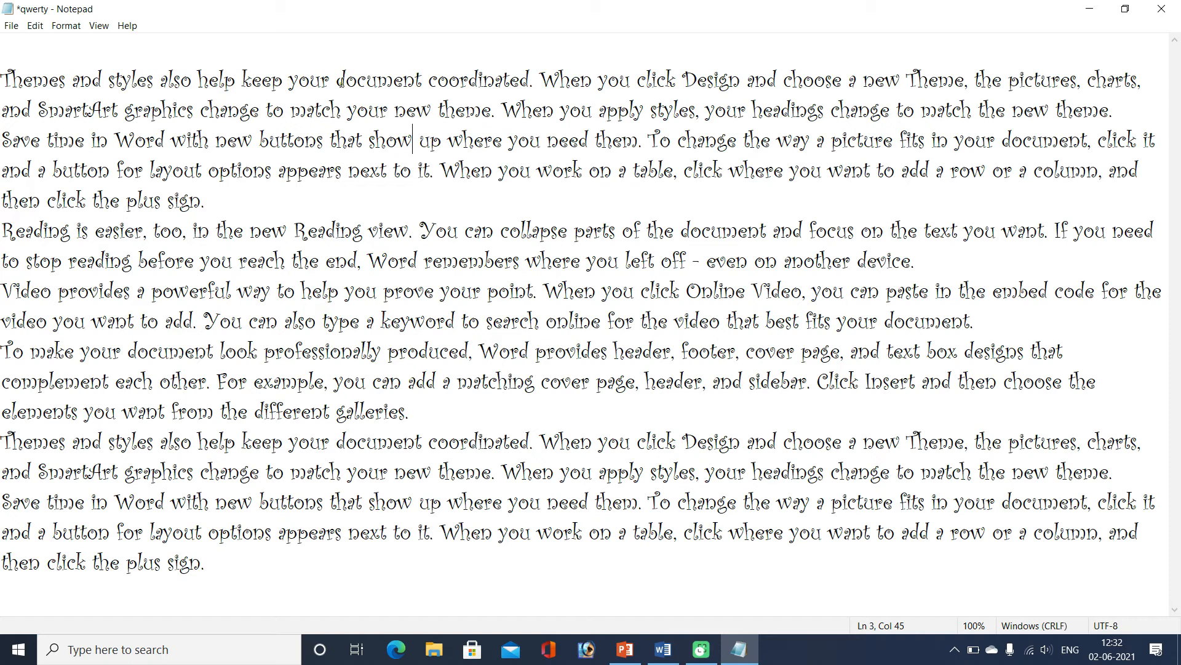
drag(336, 80, 421, 80)
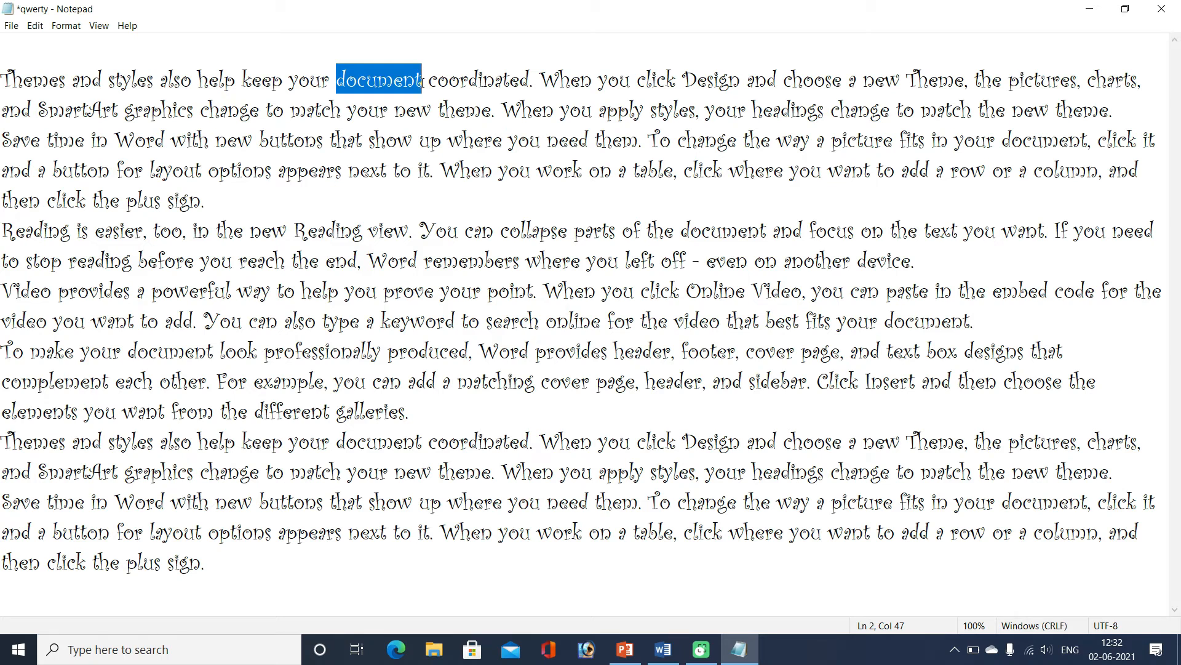
click(35, 25)
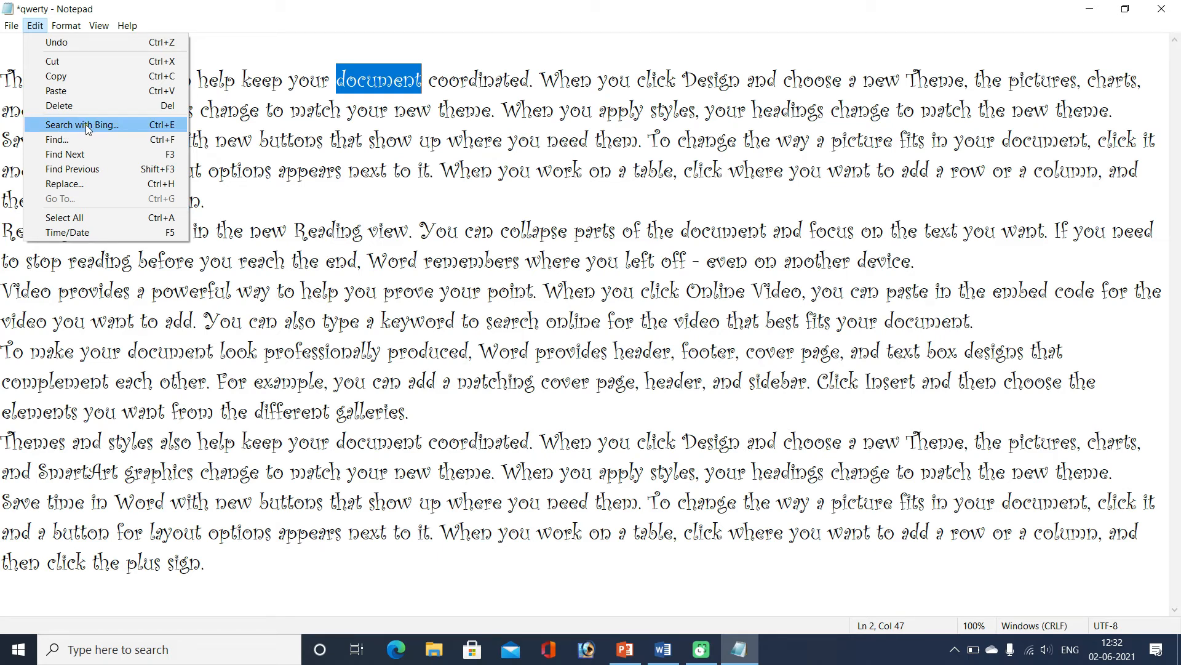
click(210, 130)
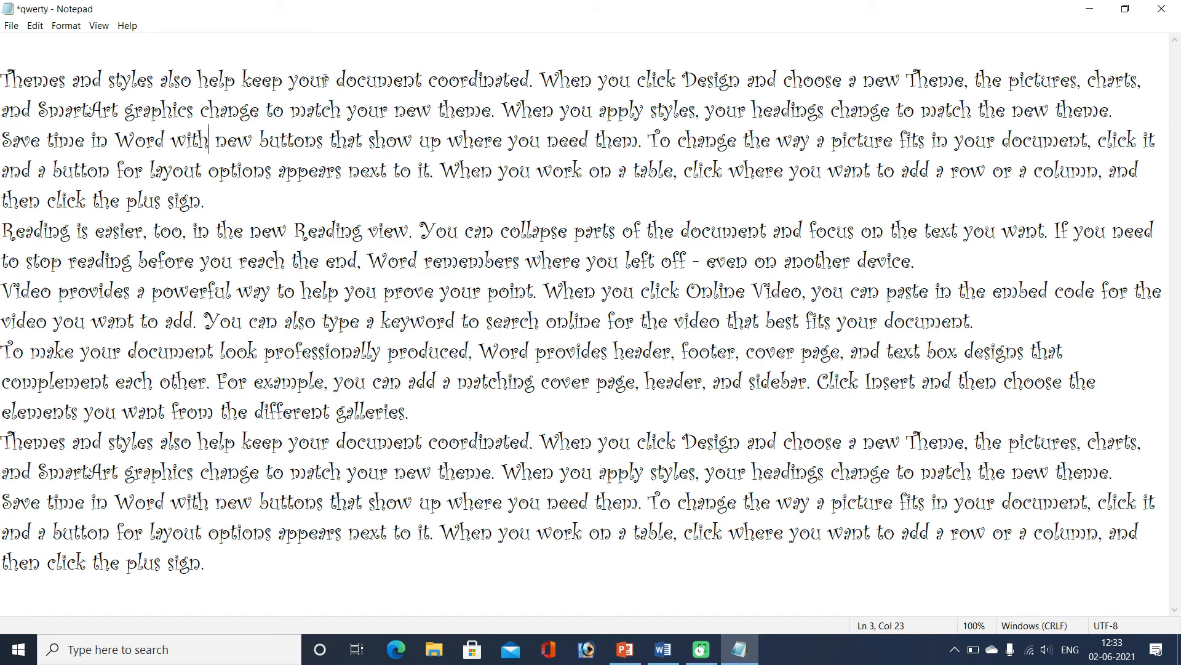
Search downward for "document", stepping through its occurrences to the last one in the text
click(34, 26)
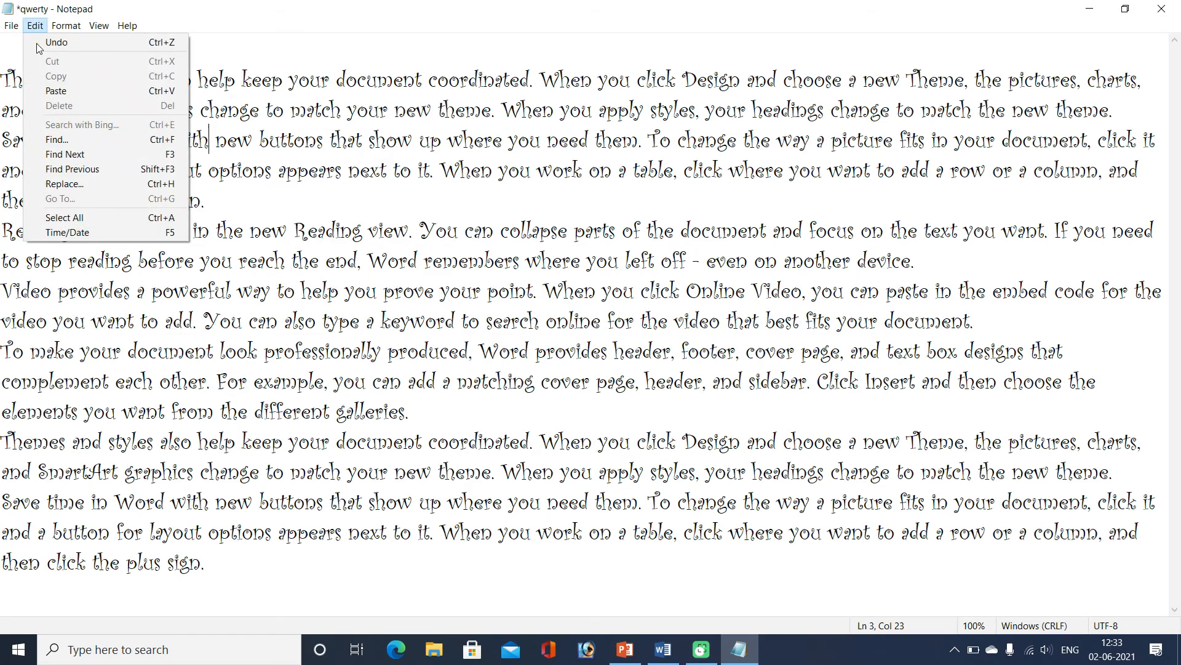
click(67, 140)
key(BackSpace)
text(document)
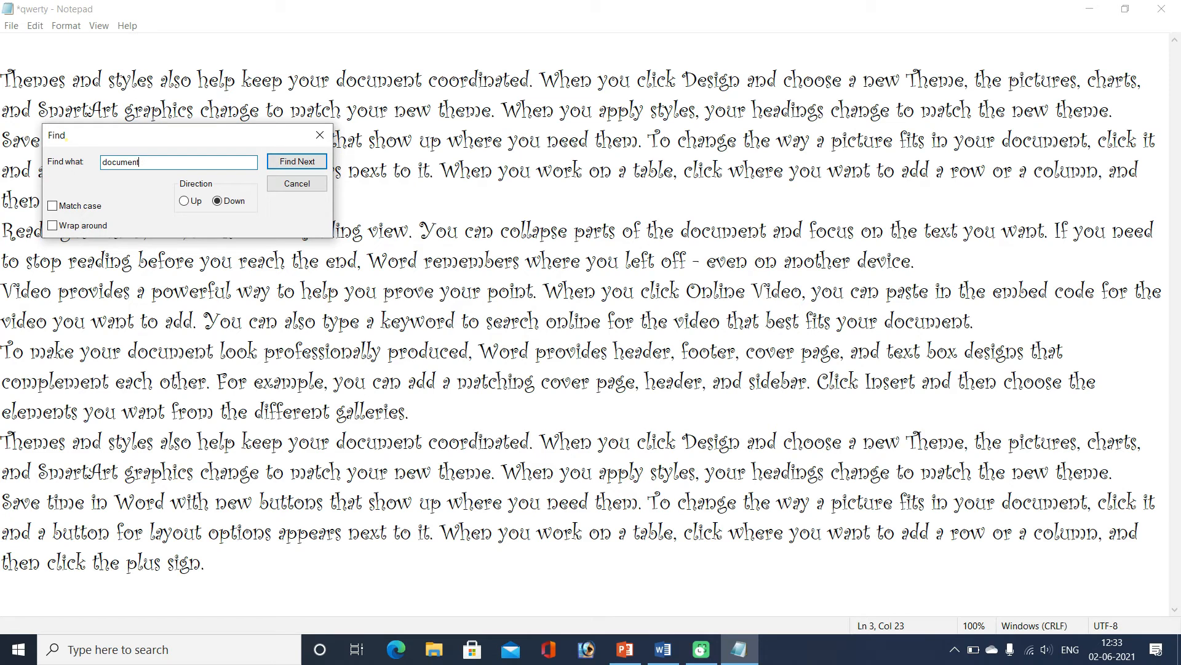
click(282, 160)
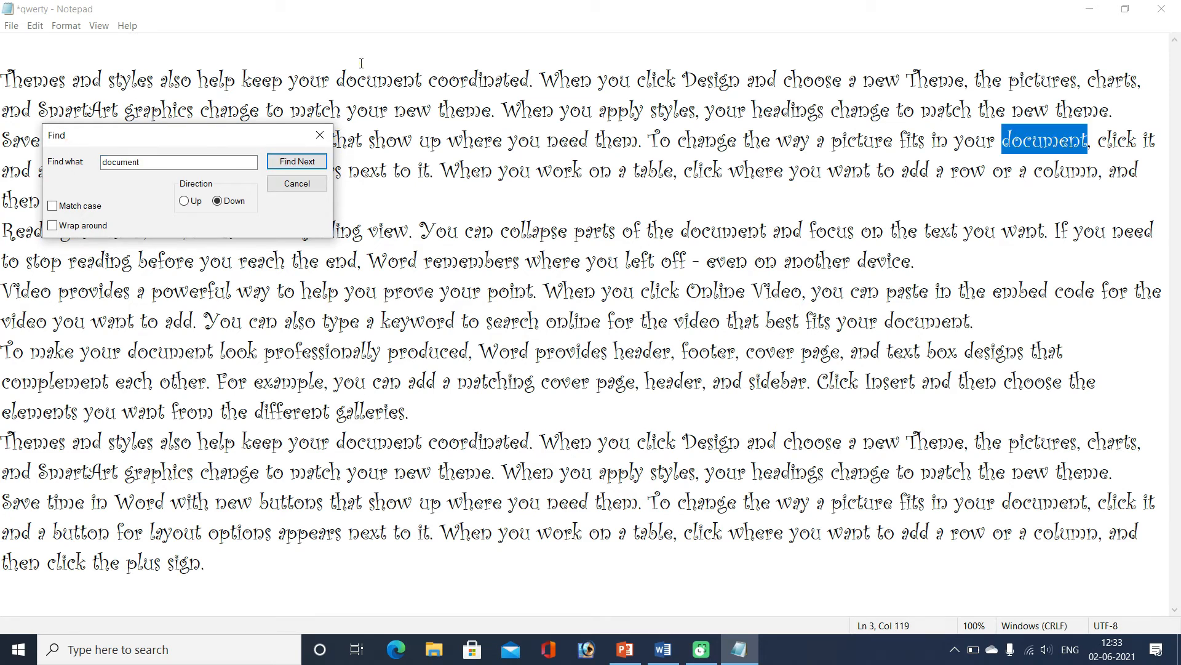
click(305, 161)
click(305, 161)
click(305, 161)
click(306, 162)
click(305, 162)
click(305, 161)
click(632, 380)
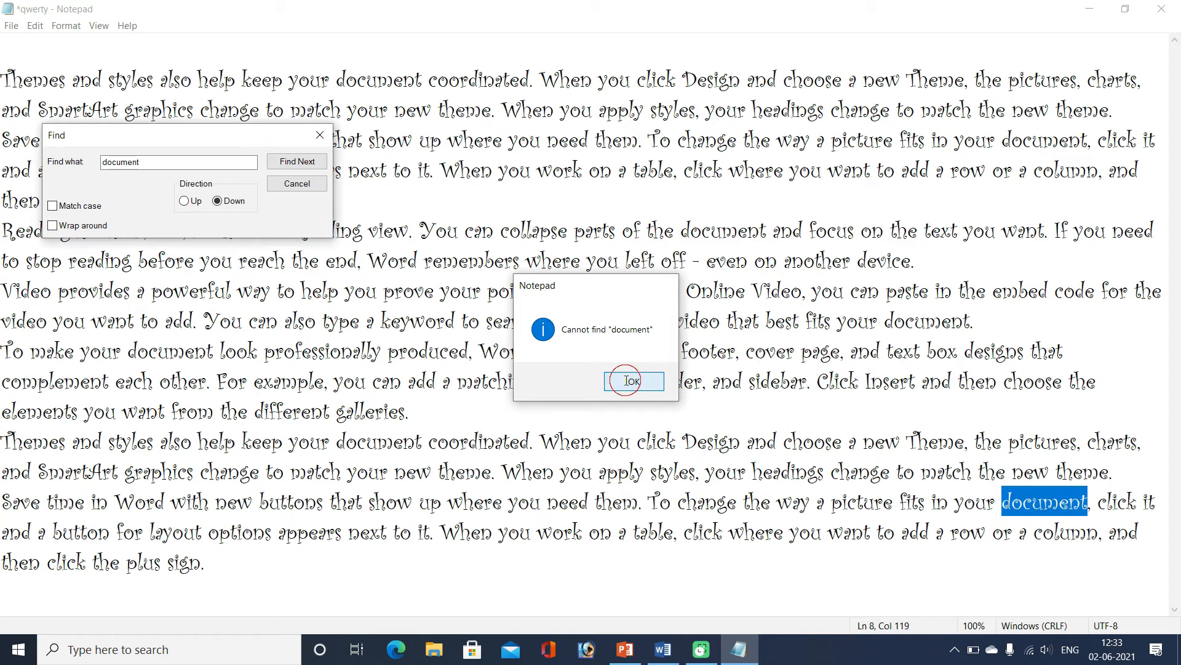
click(307, 163)
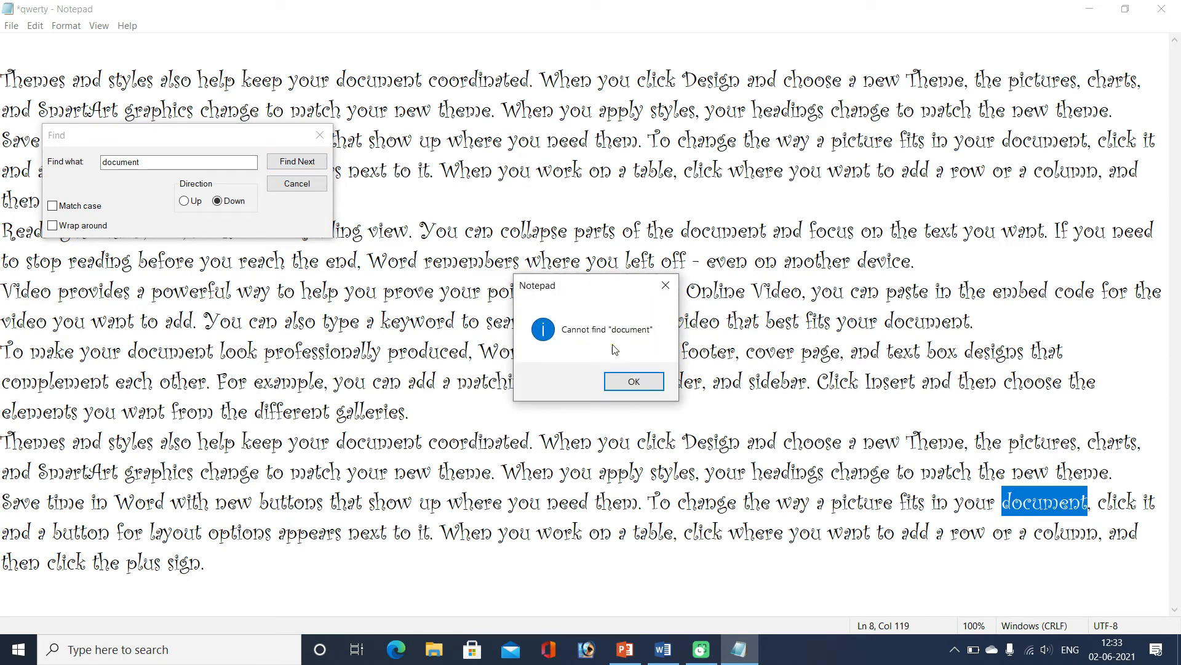
click(633, 381)
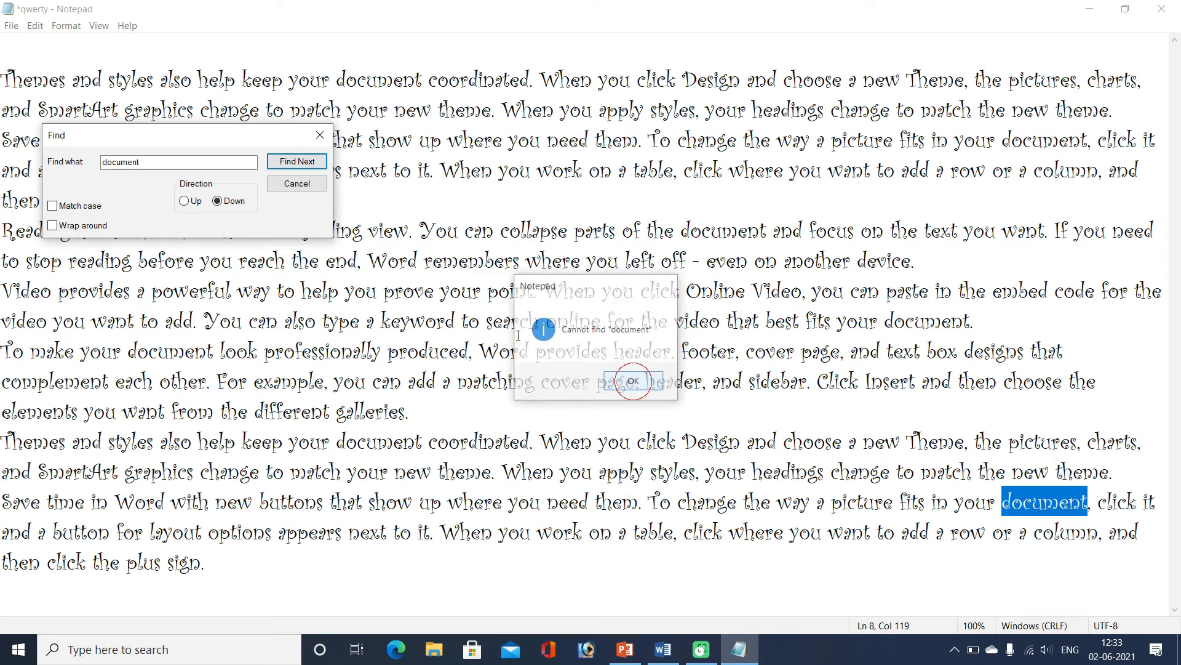
Reverse the search direction to Up, step through "document" back to its first occurrence, and end the search
click(188, 203)
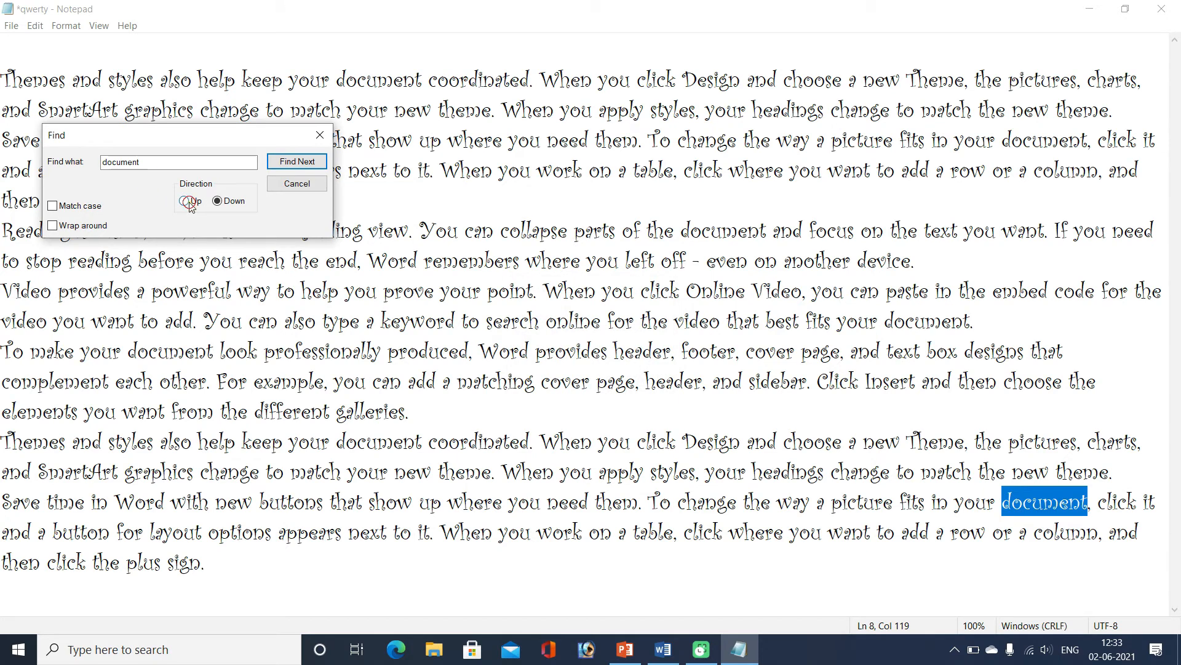
click(291, 161)
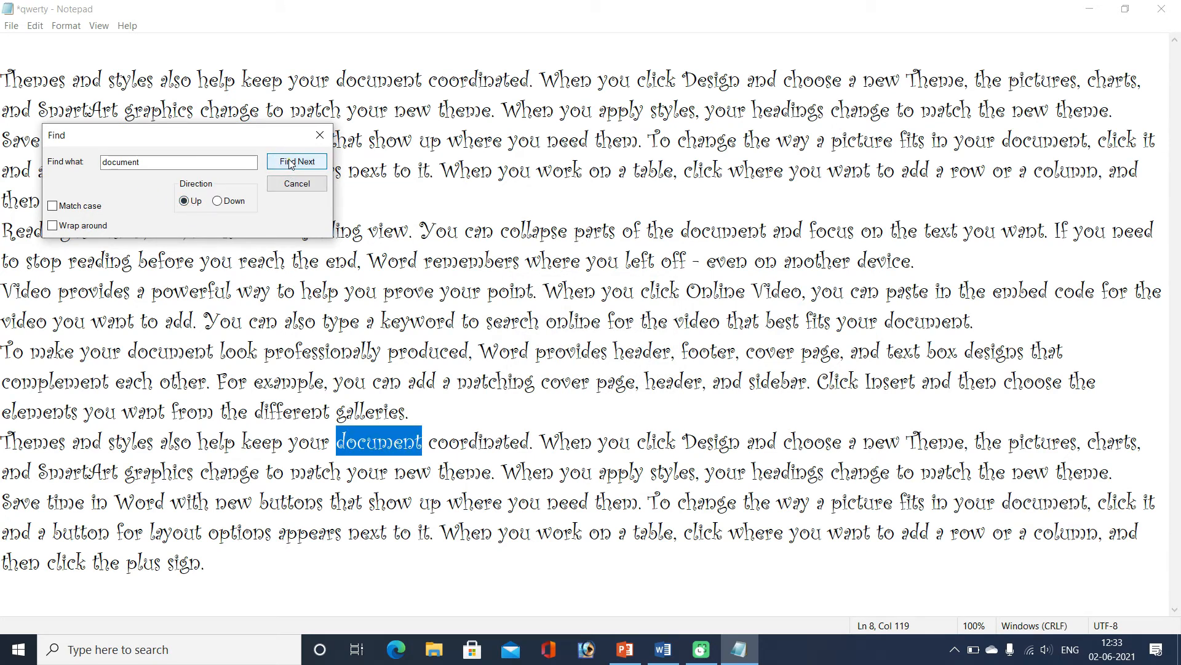
click(291, 162)
click(291, 162)
click(291, 162)
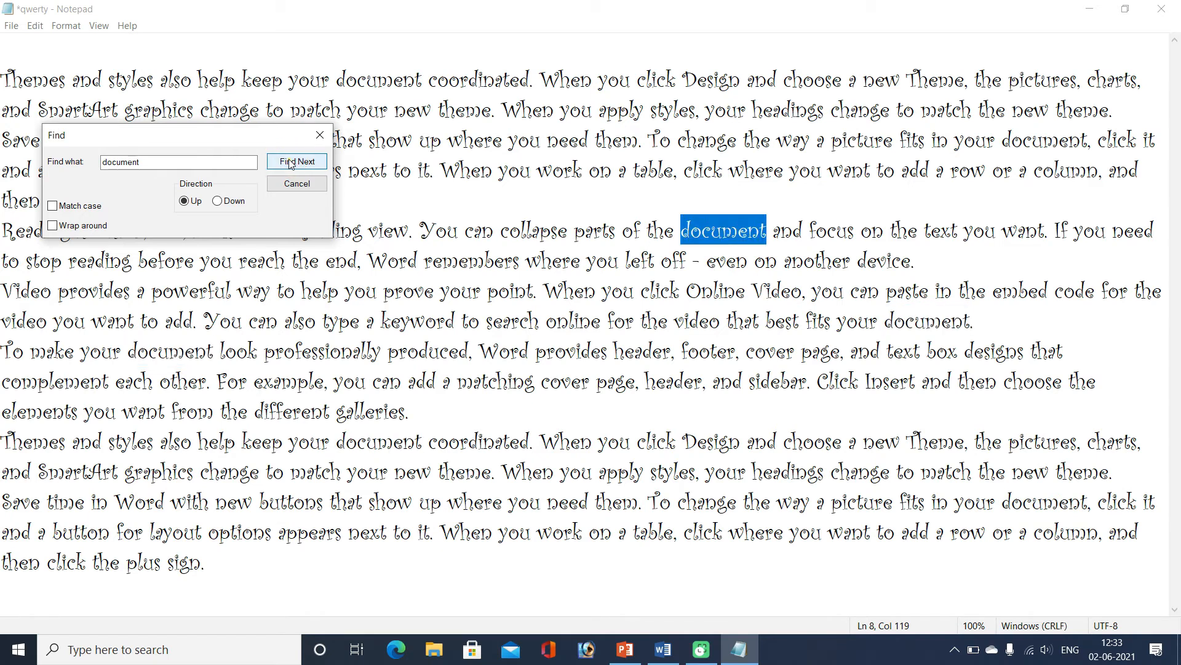
click(291, 162)
click(291, 162)
click(291, 162)
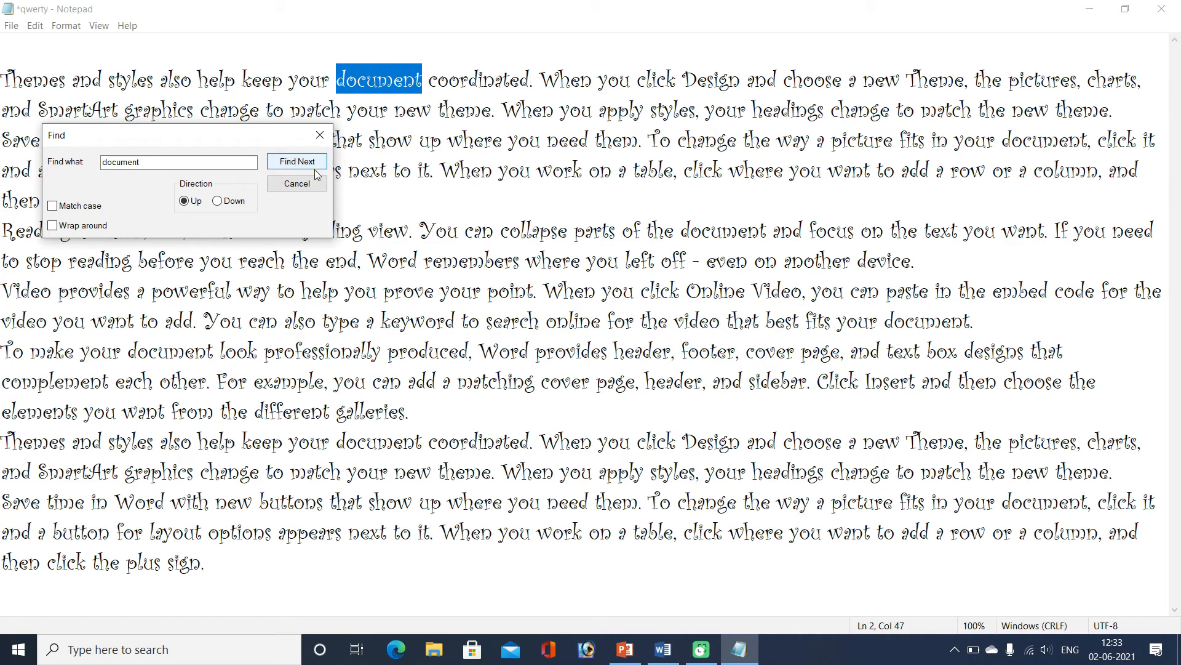
click(320, 135)
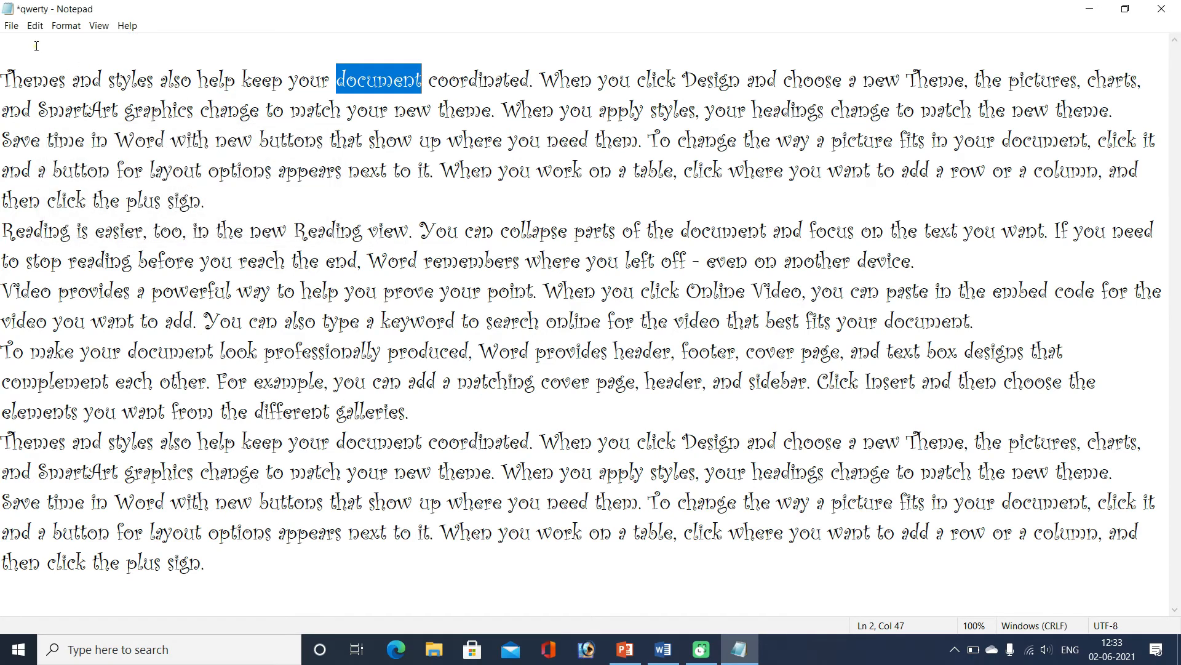
Replace the first "document" with "file", and replace all remaining occurrences in the text as well
click(35, 25)
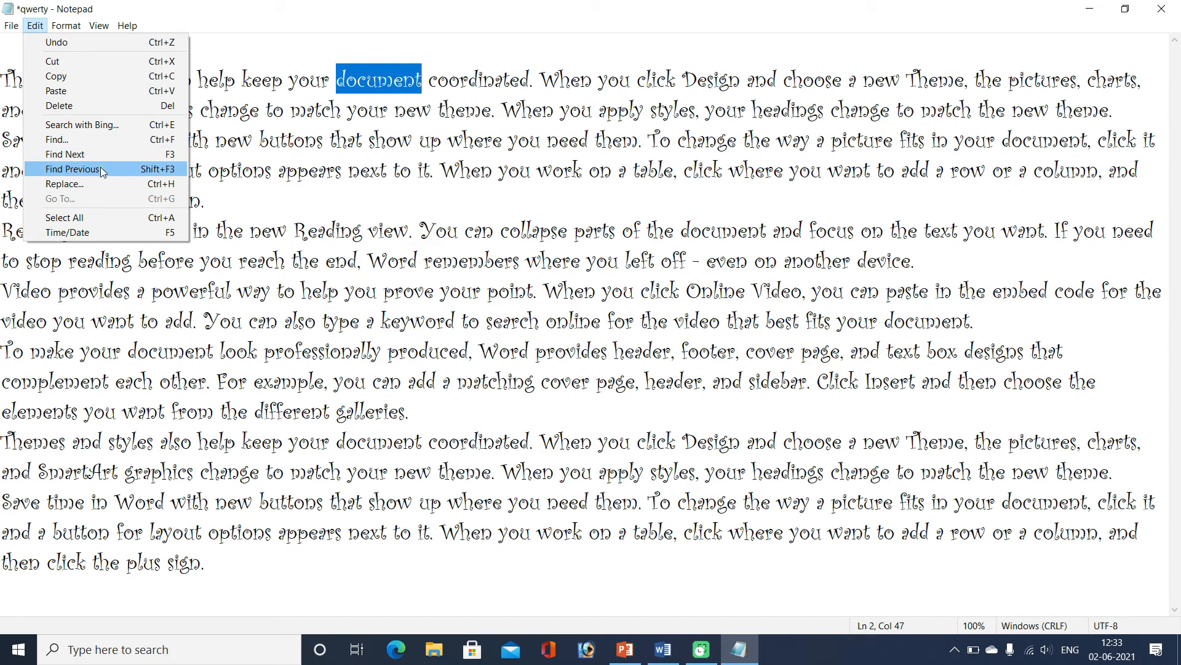
click(159, 186)
click(160, 152)
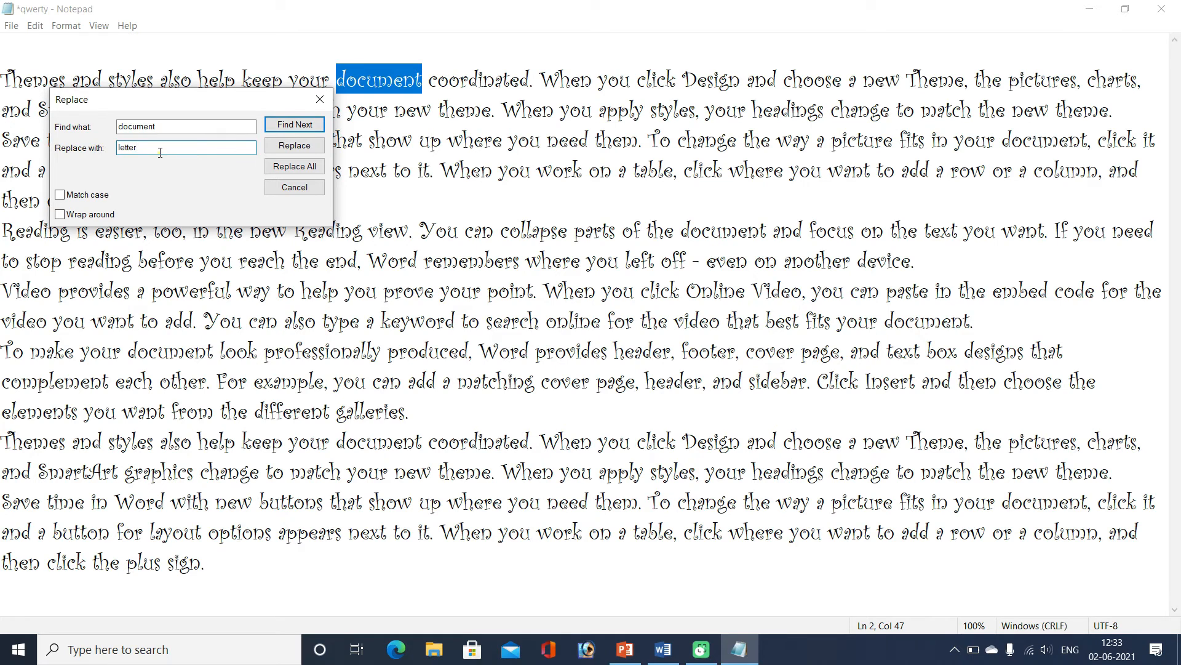
key(BackSpace)
key(BackSpace)
key(BackSpace)
key(BackSpace)
key(BackSpace)
text(file)
click(294, 146)
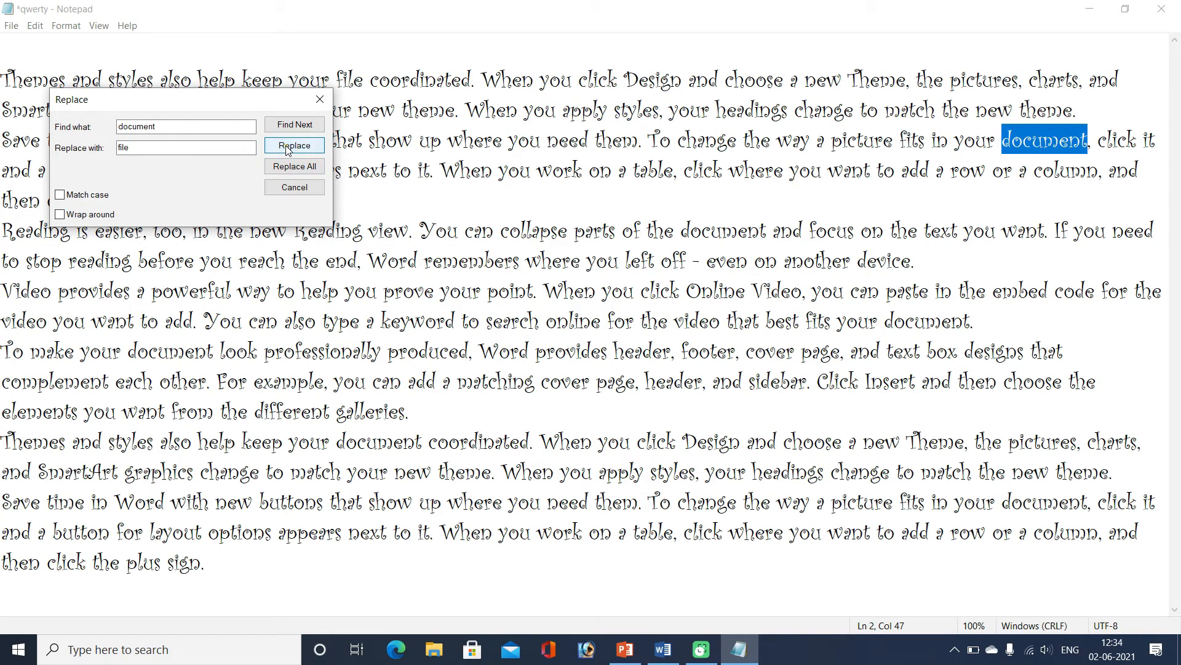
click(310, 170)
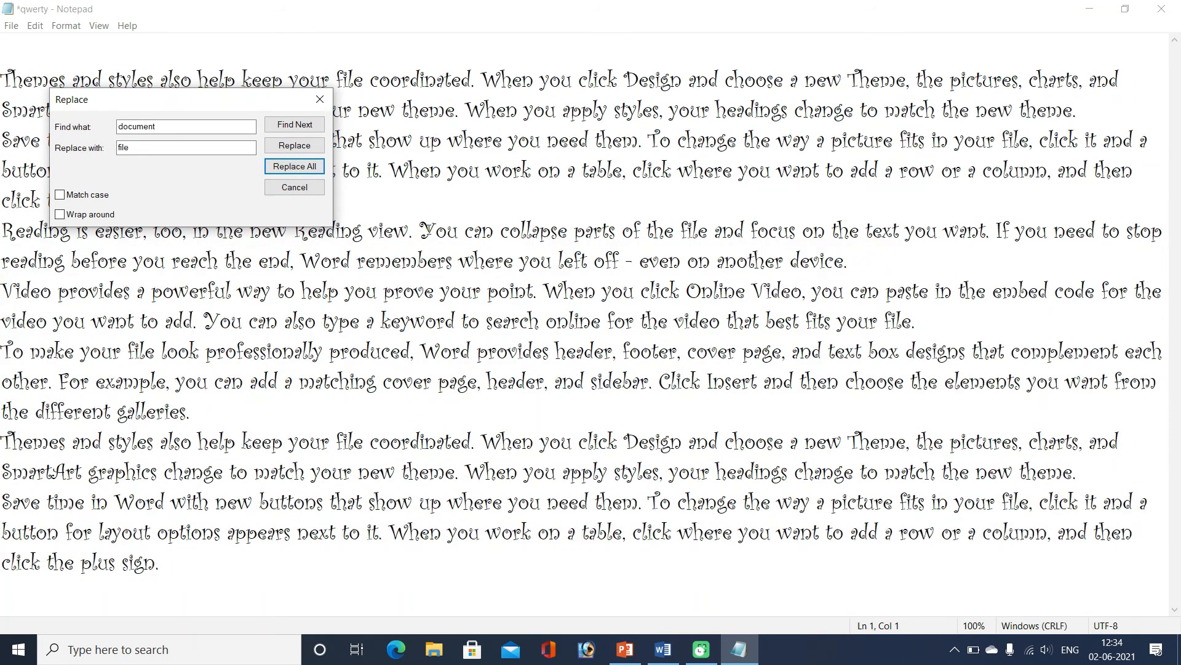
click(290, 190)
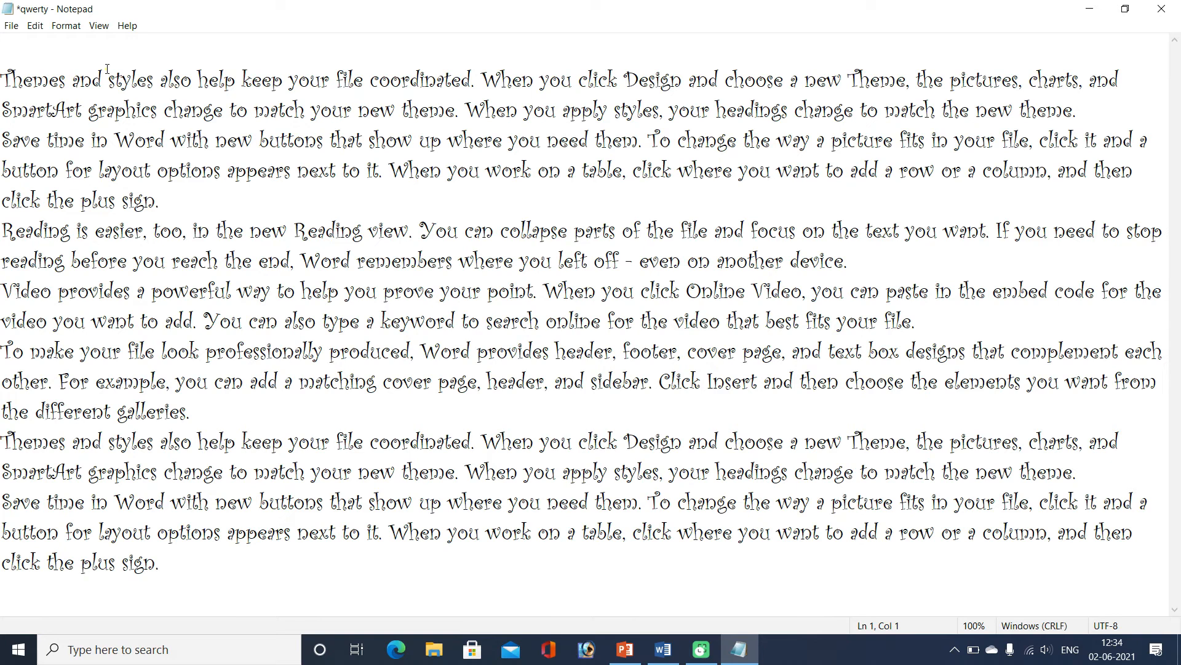
click(31, 27)
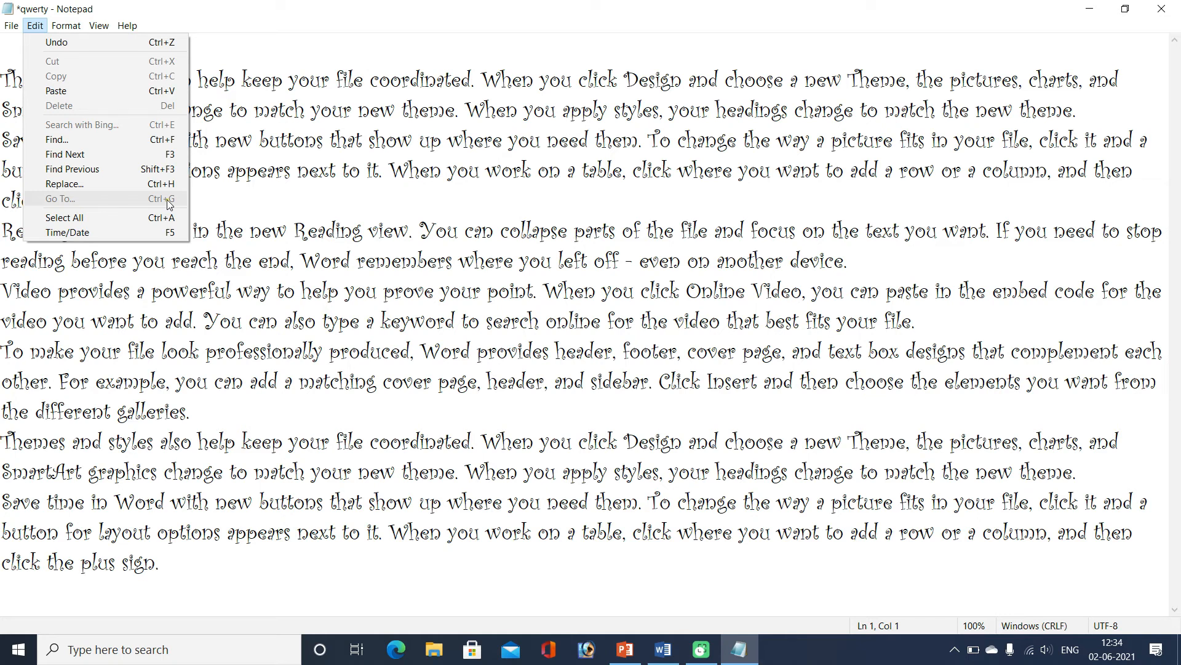
click(296, 207)
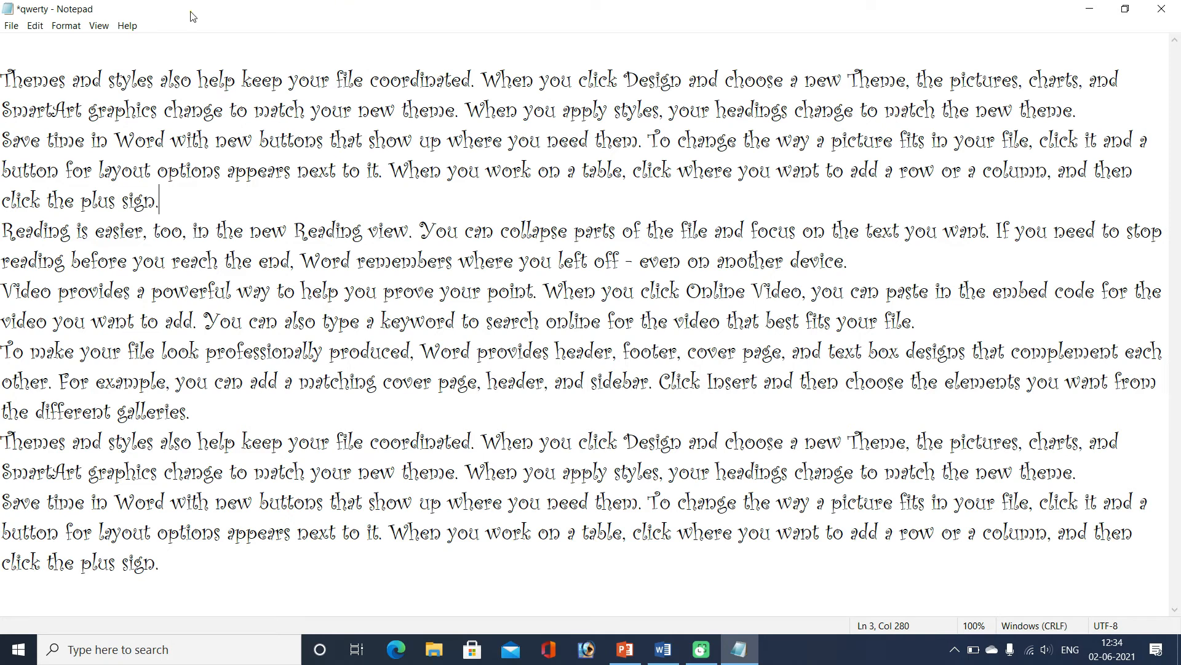
Select the entire text and delete it, undo the deletion, and clear the selection
click(35, 26)
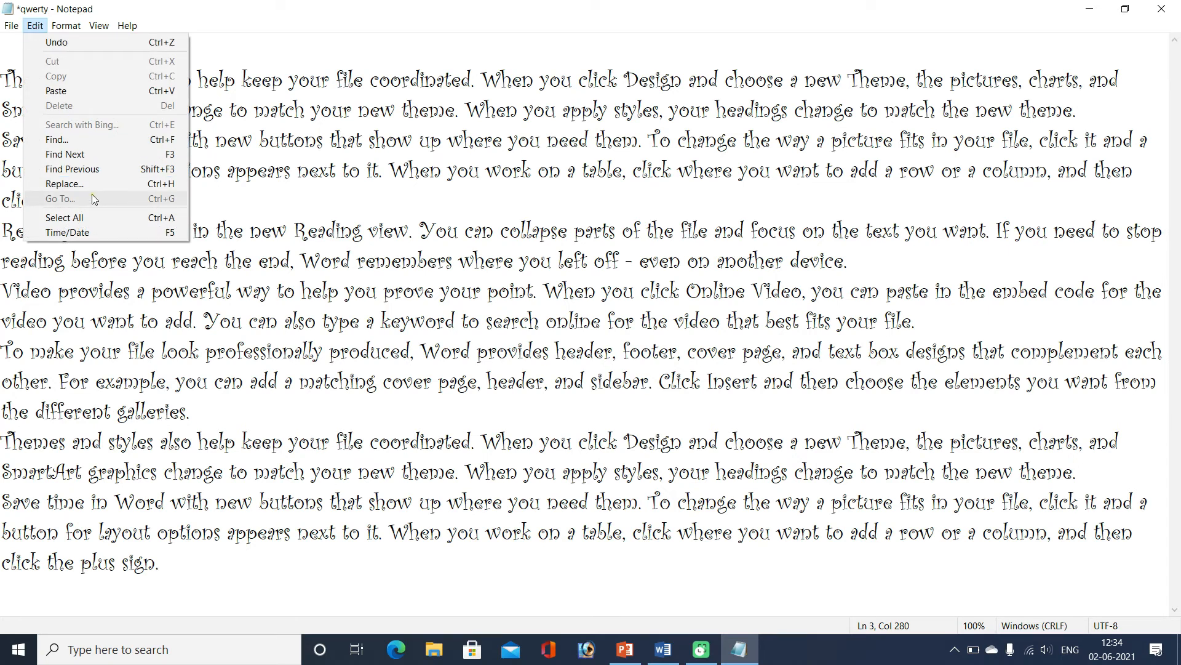
click(110, 221)
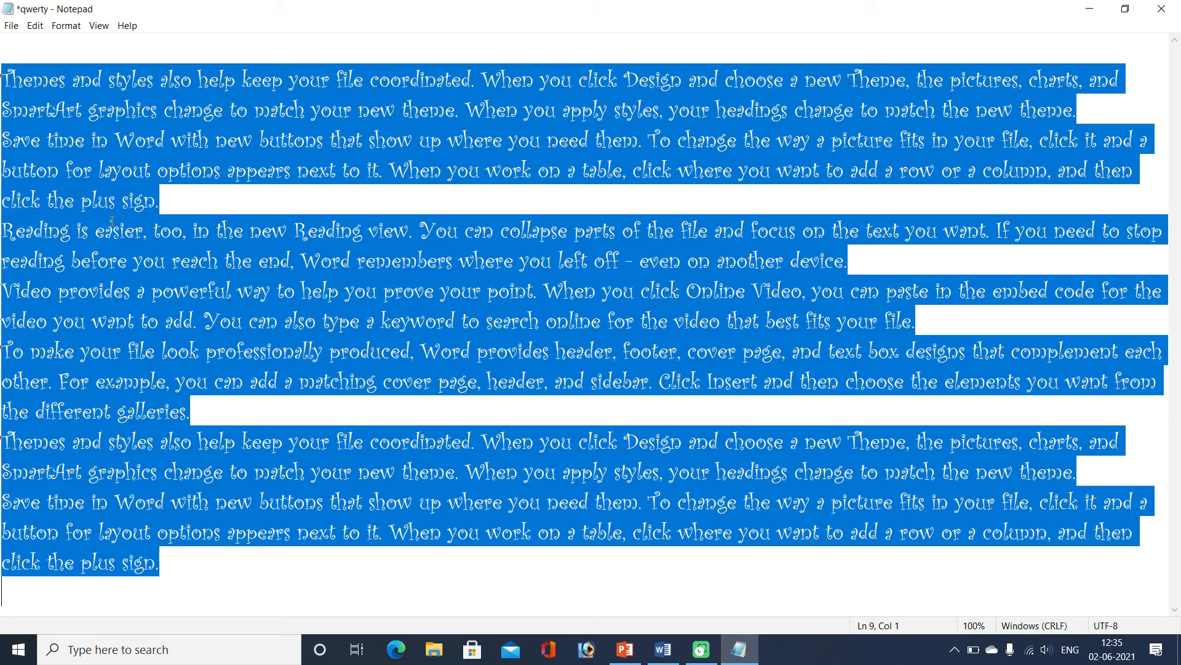
key(Delete)
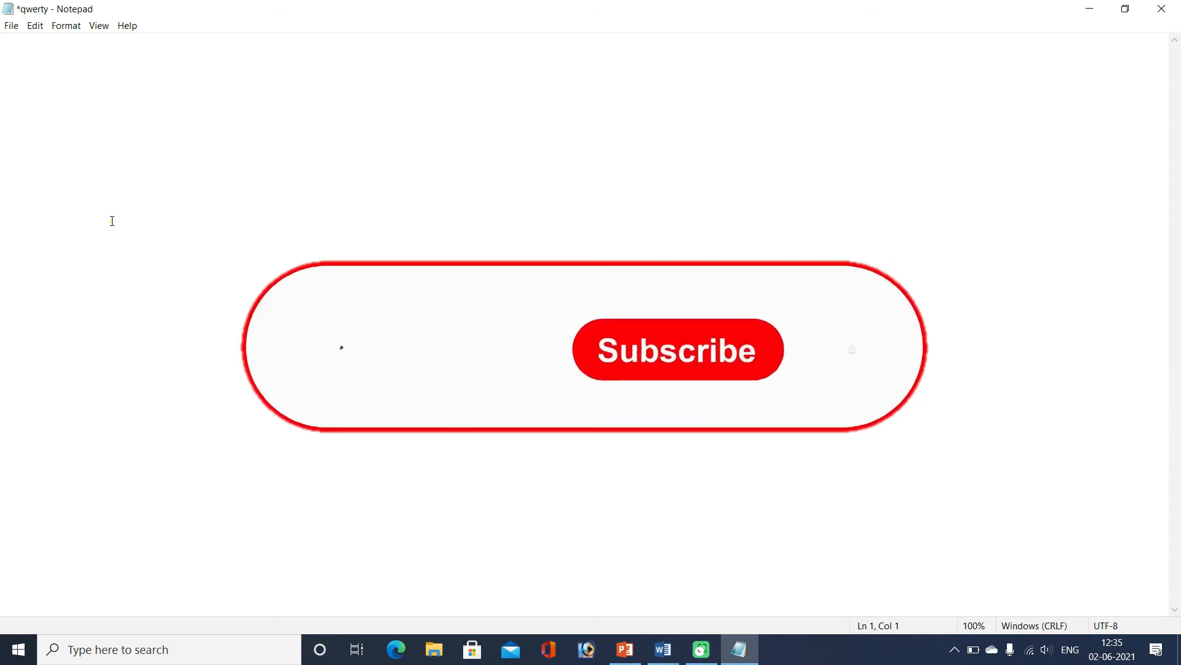
key(ctrl+z)
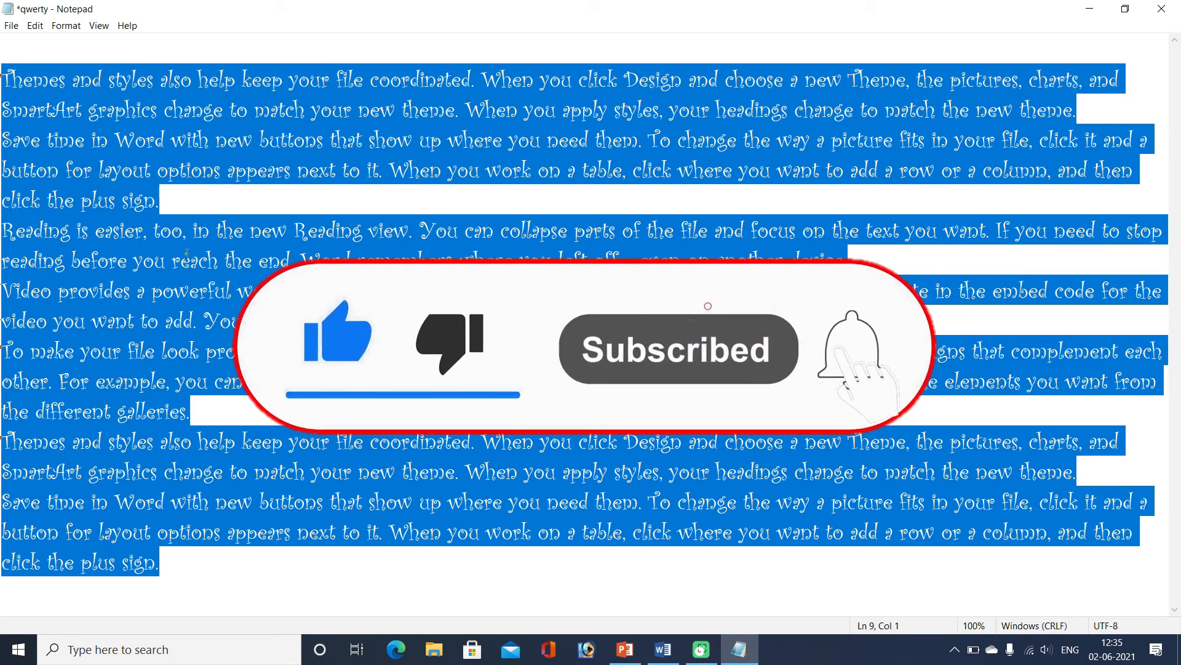
click(179, 170)
click(169, 204)
Insert the current time and date on the empty first line, and undo that insertion
click(36, 27)
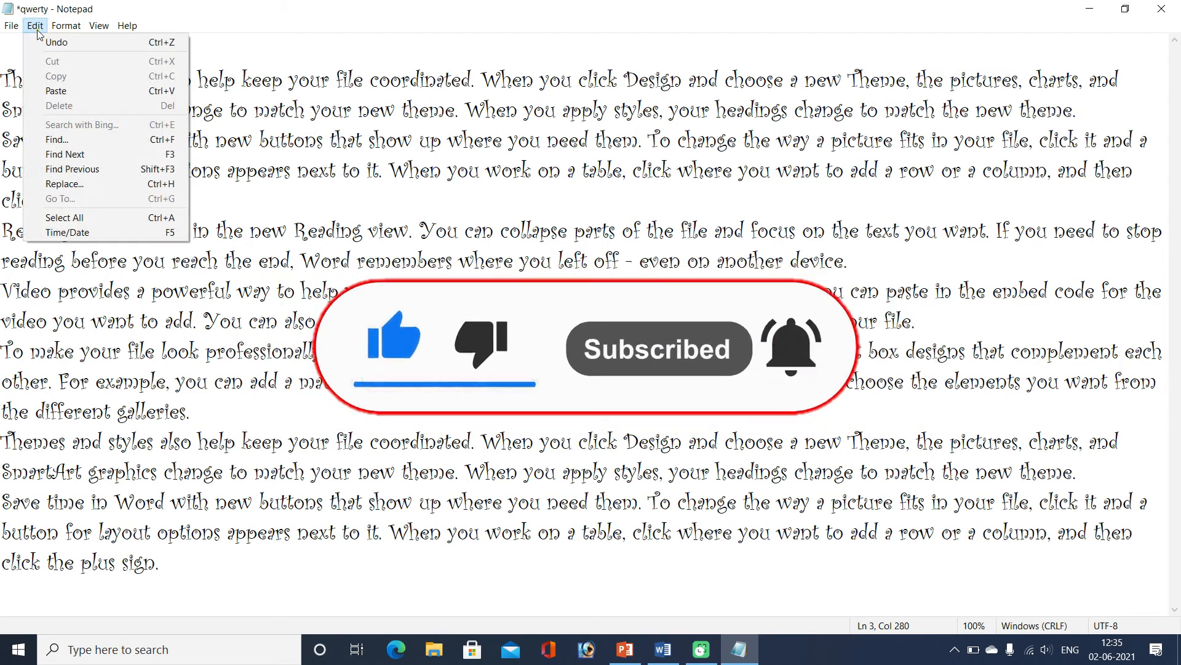
click(272, 223)
click(229, 561)
click(24, 52)
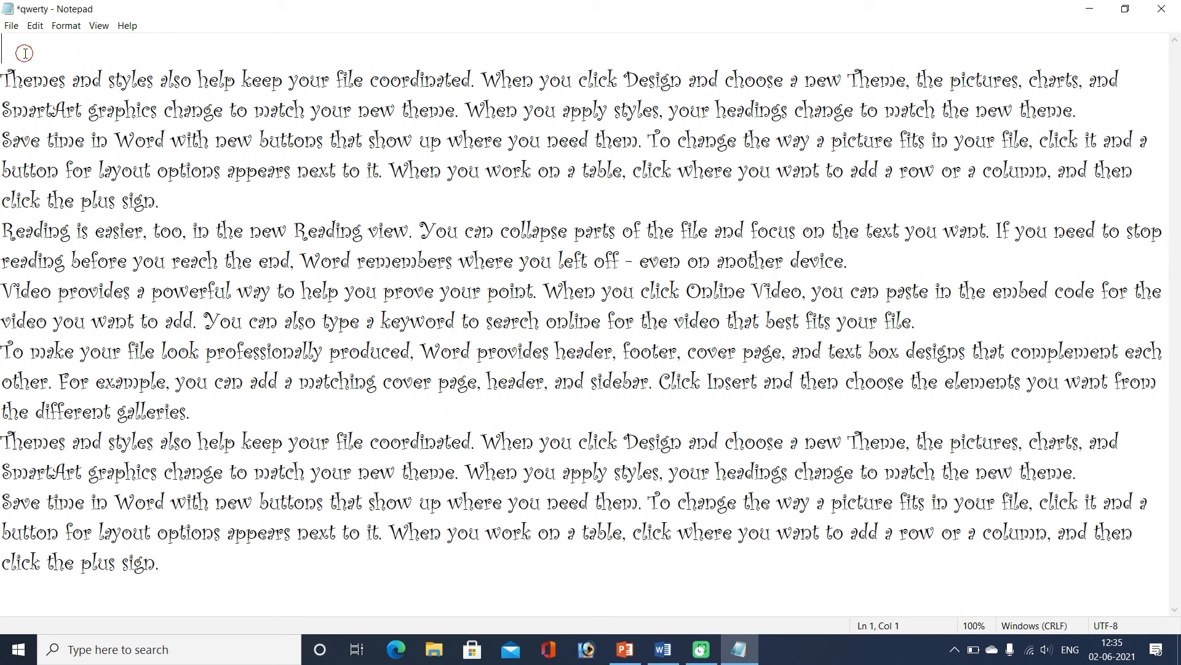
click(35, 25)
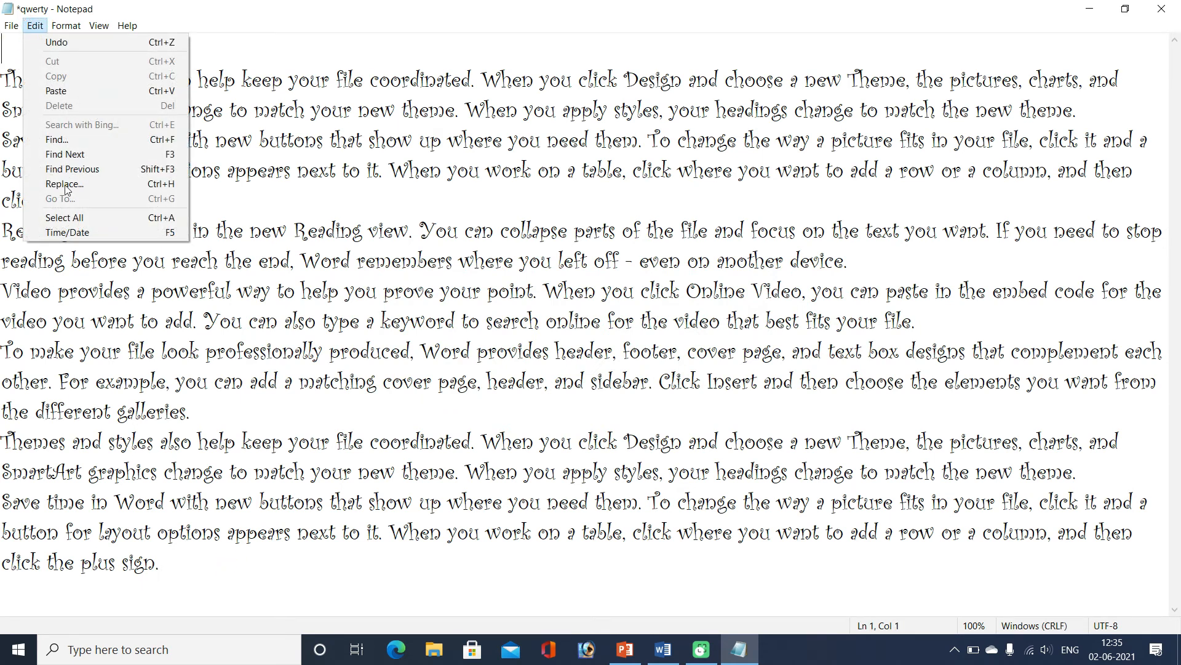
click(78, 232)
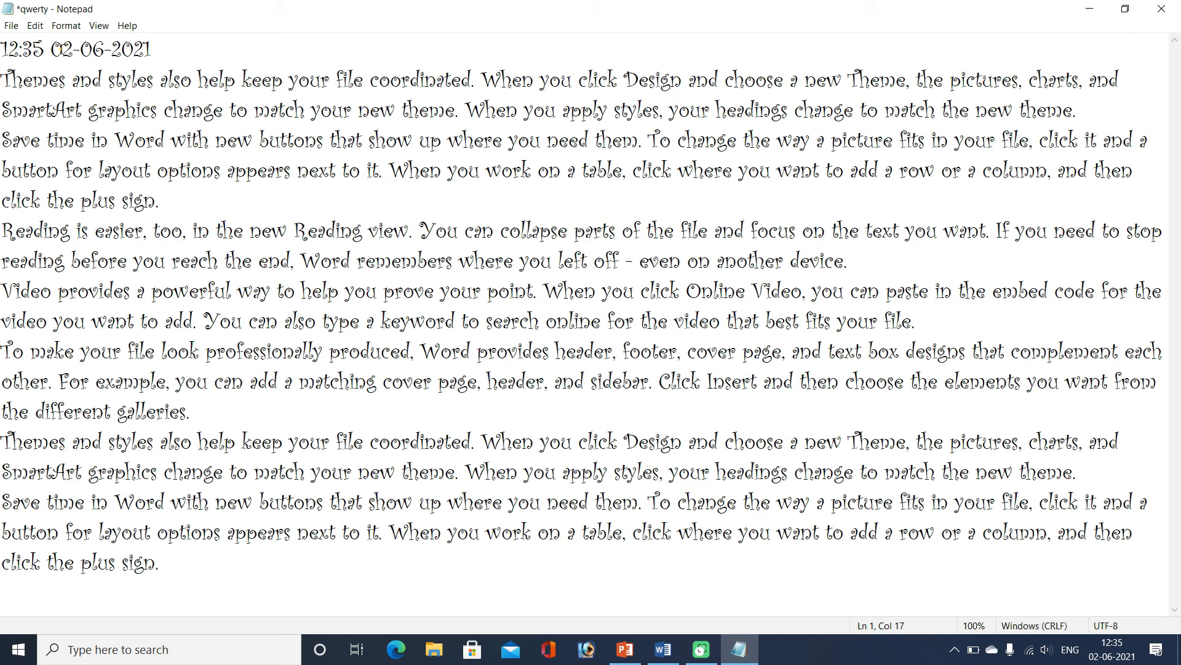
key(ctrl+z)
Check that Word Wrap is on and add a long run of filler characters beginning "fgkj" after the first "match the new theme."
click(35, 25)
mouse_move(54, 31)
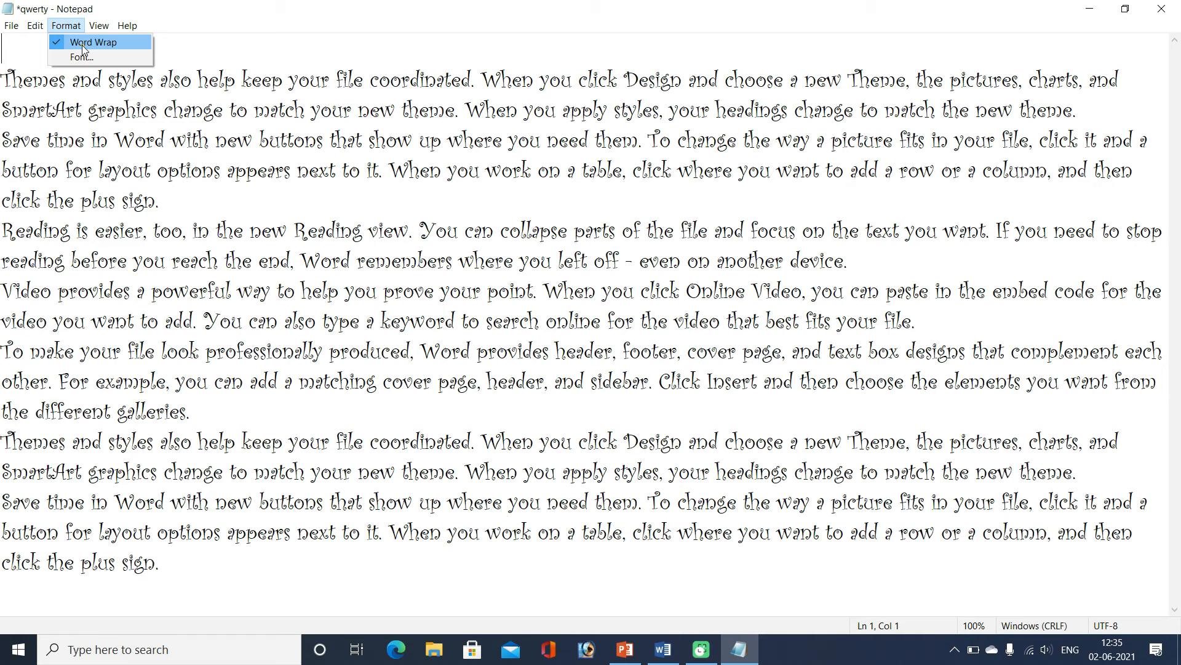
click(1093, 112)
text(fgkj)
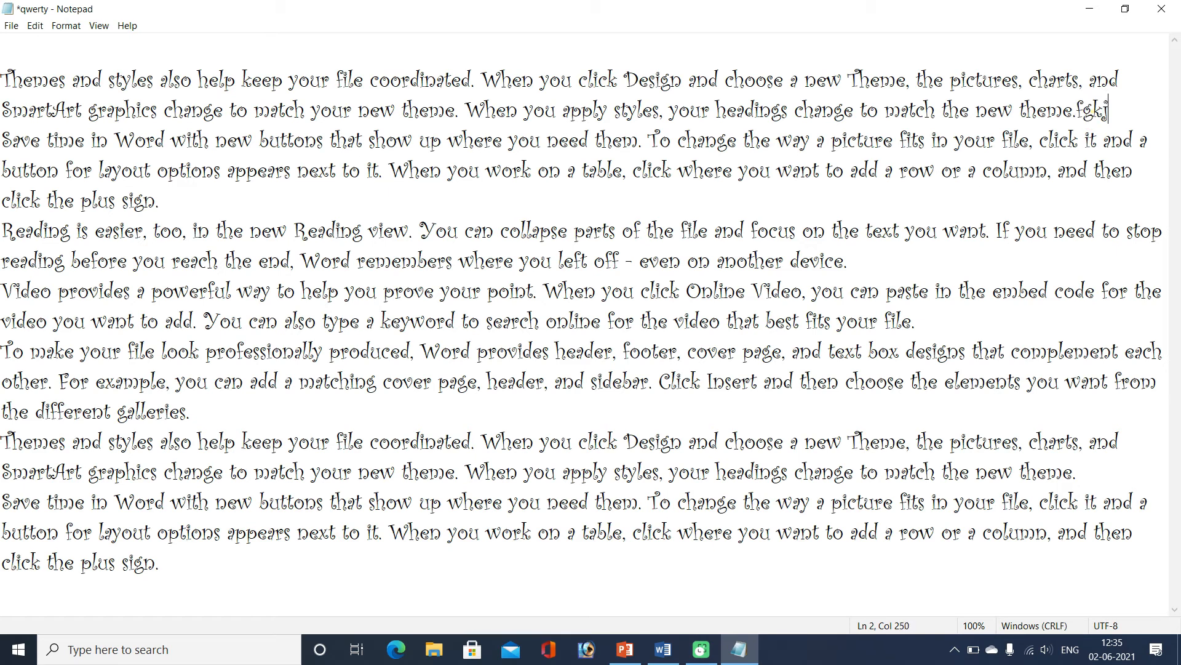
text(lkj)
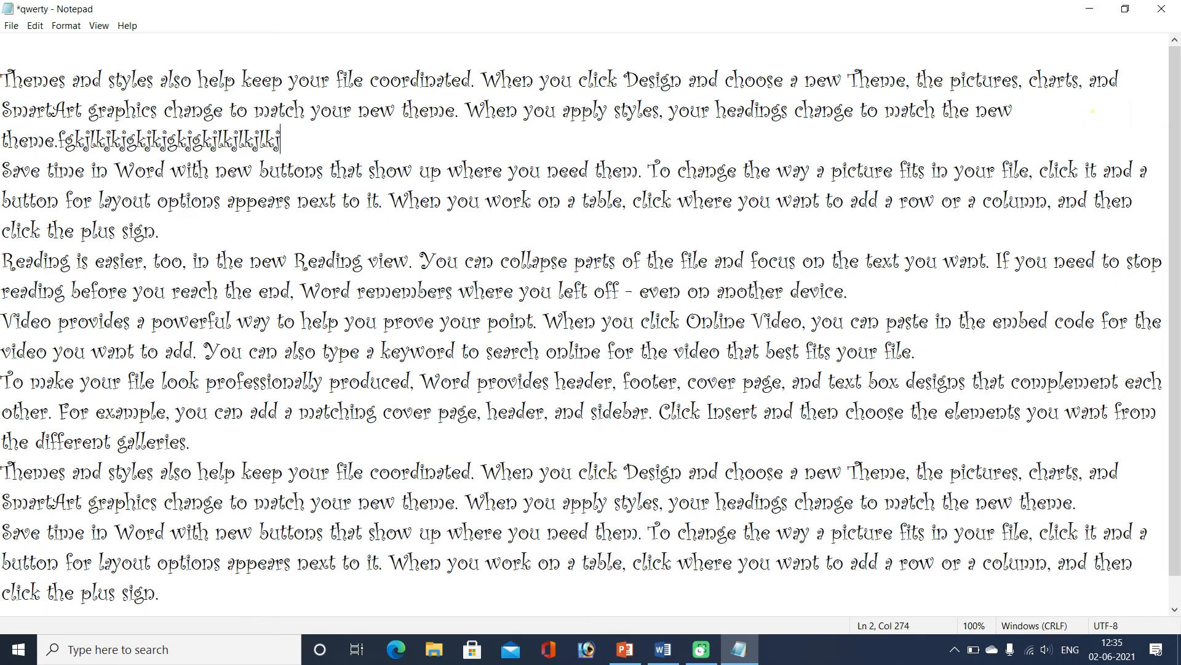
text(kjgkjkggkjgkjlkjlkjlkjg;kljk;lkjkdljgkljglkjkjkkk)
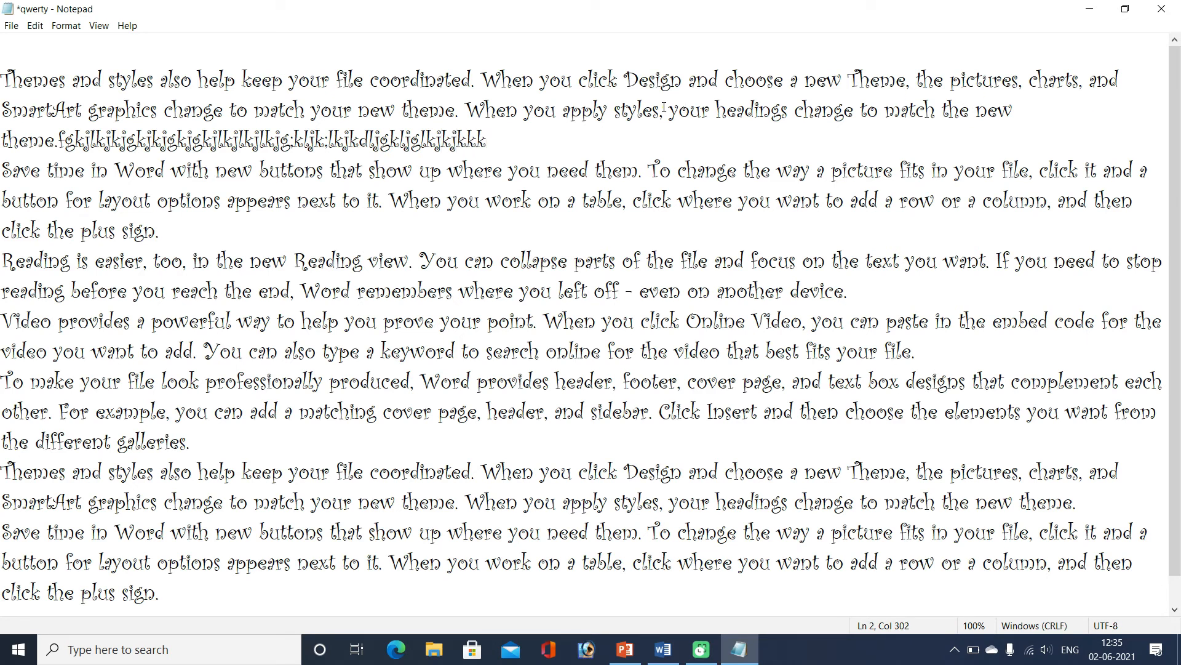
Turn Word Wrap off, look along the unwrapped lines, and turn Word Wrap back on
click(68, 25)
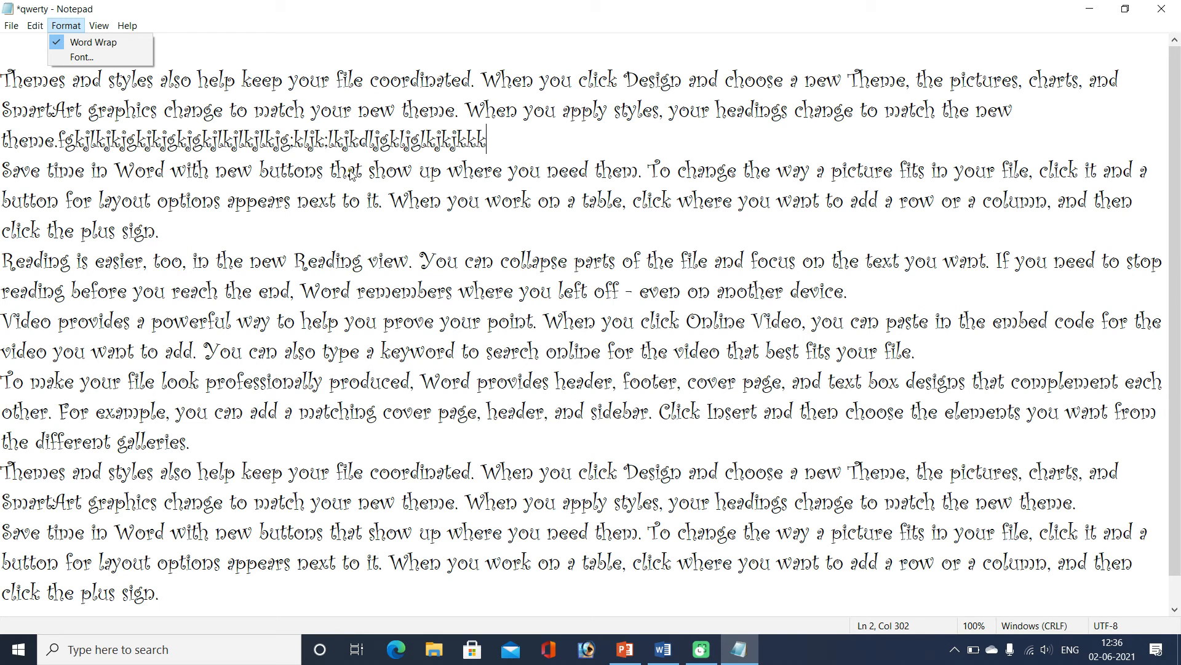
click(62, 42)
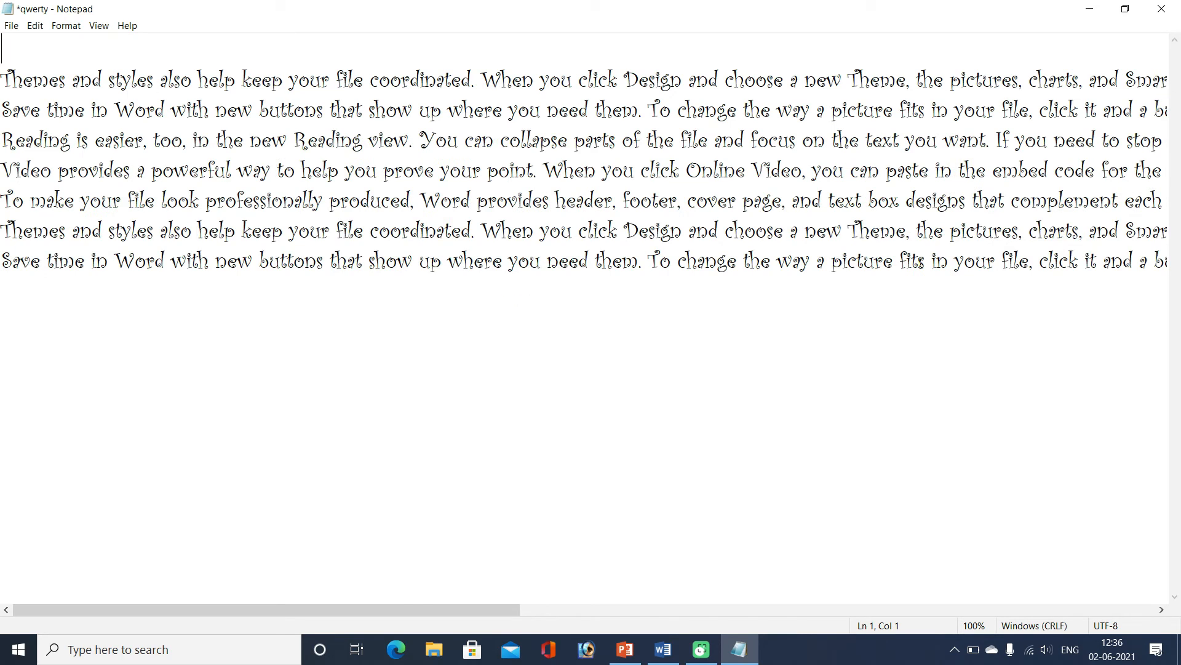
drag(493, 610, 411, 612)
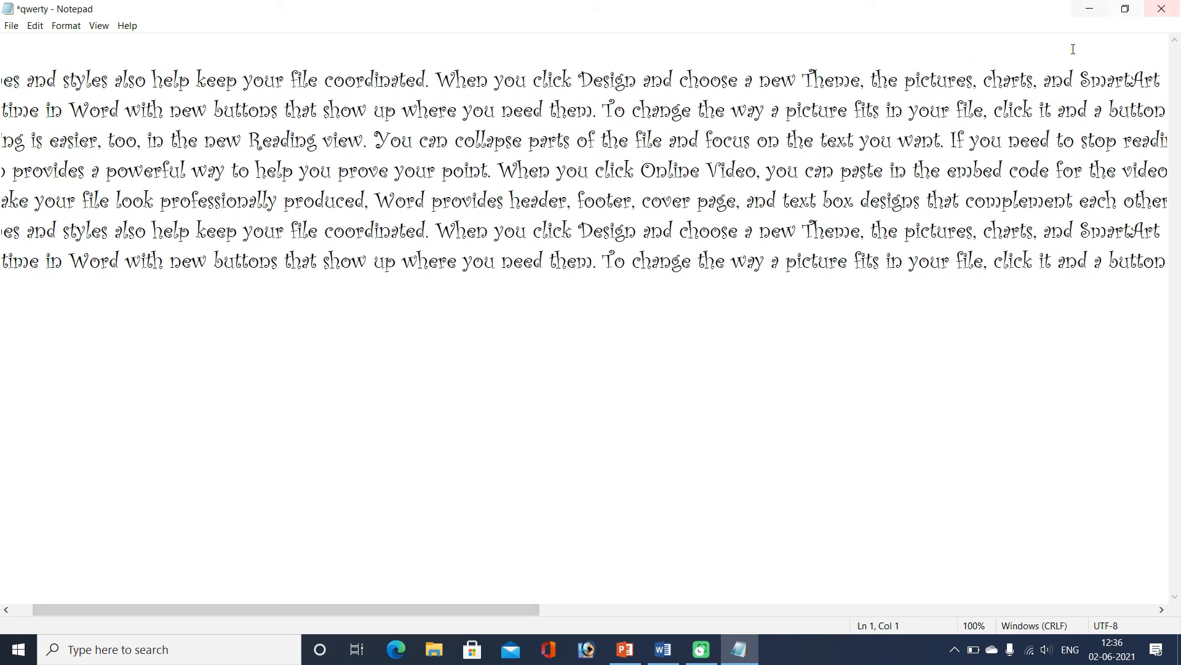
click(1083, 79)
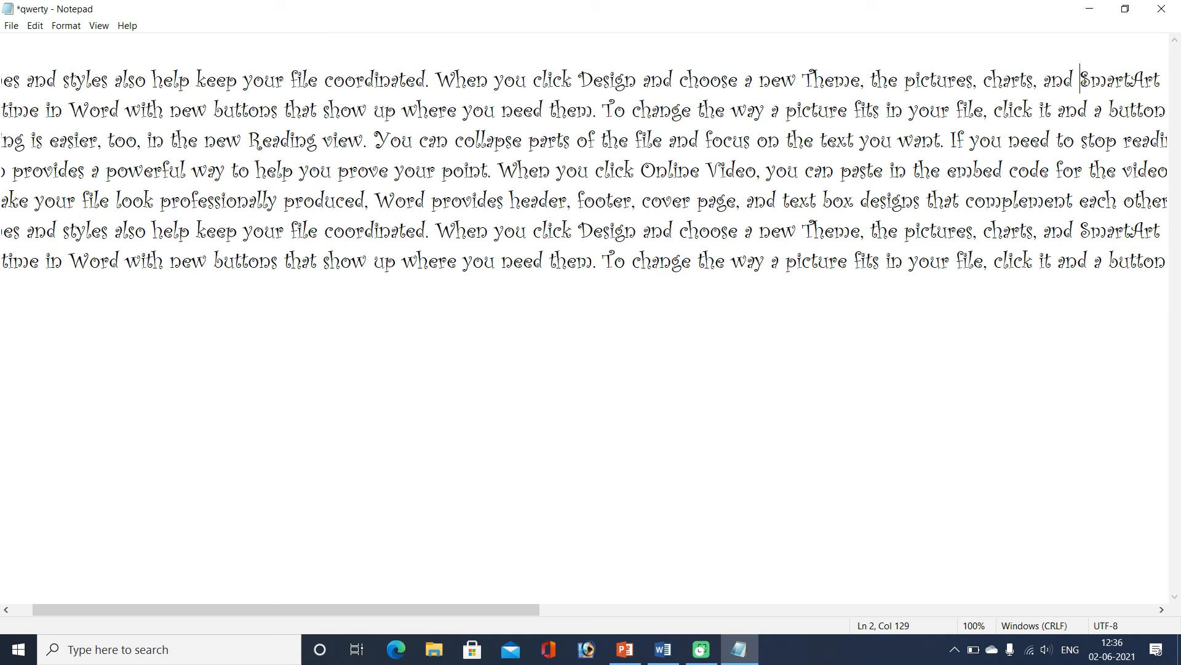
click(69, 26)
click(73, 38)
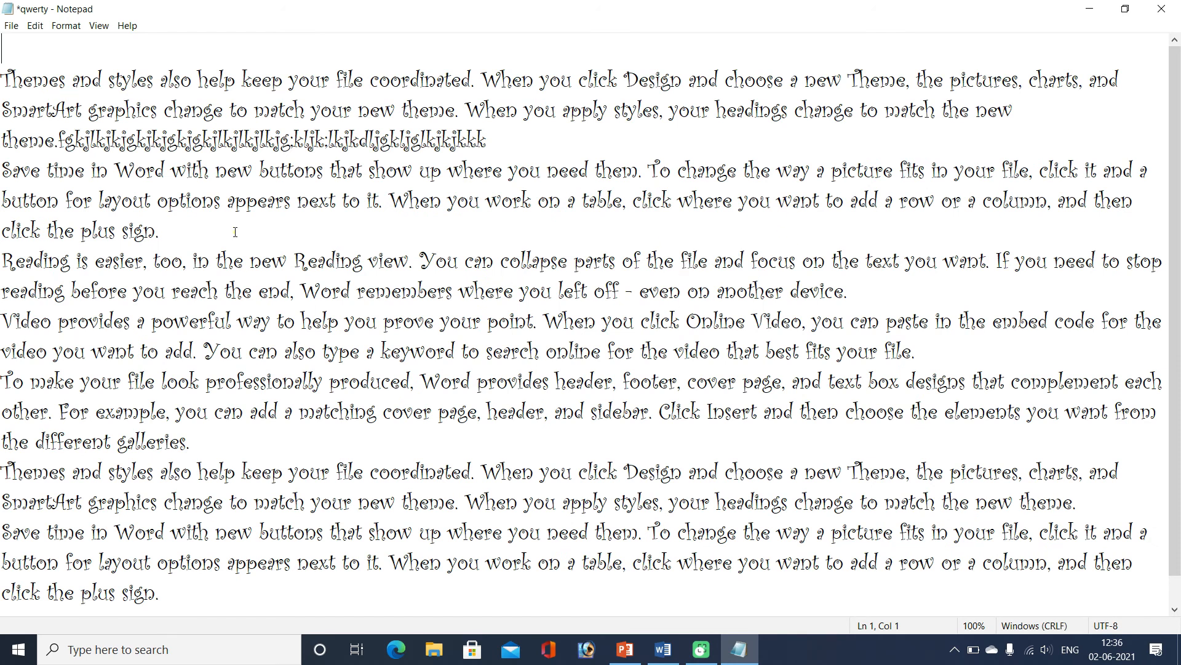
Change the font of the text to Arial
click(66, 26)
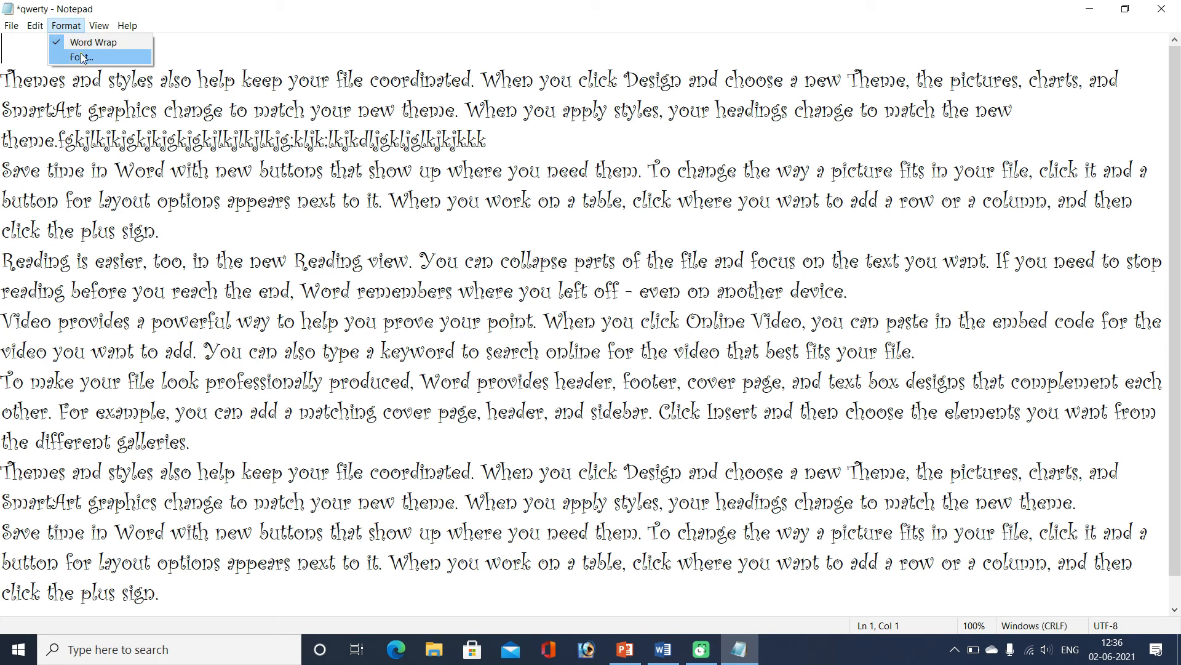
click(164, 110)
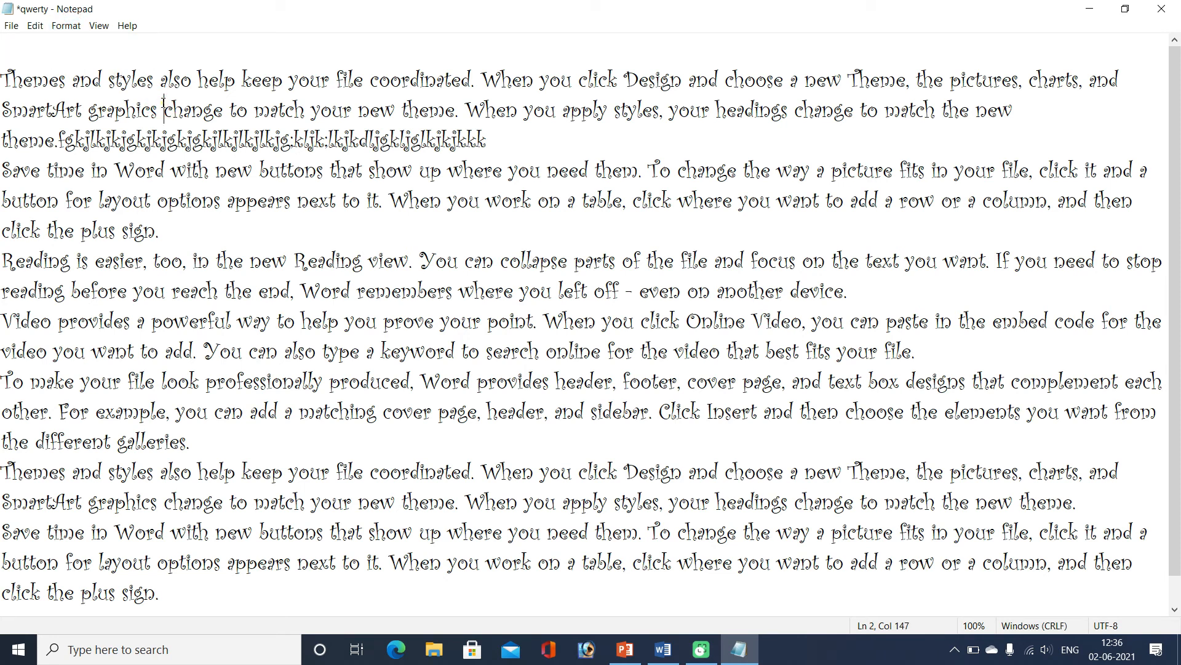
click(65, 26)
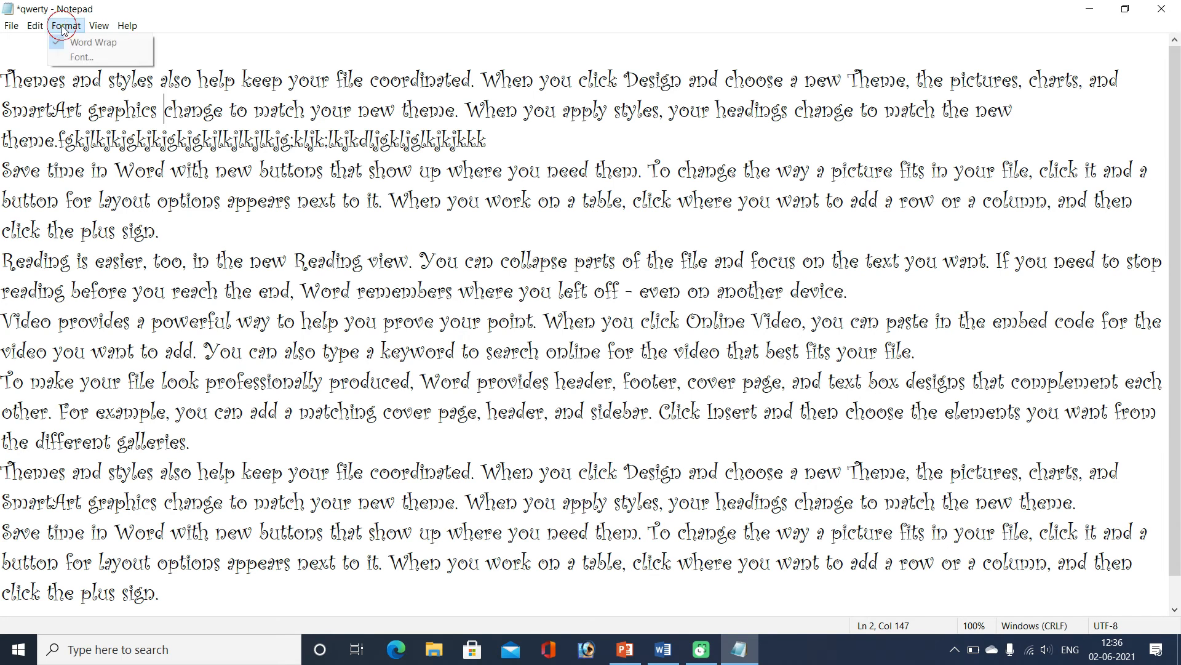
click(79, 56)
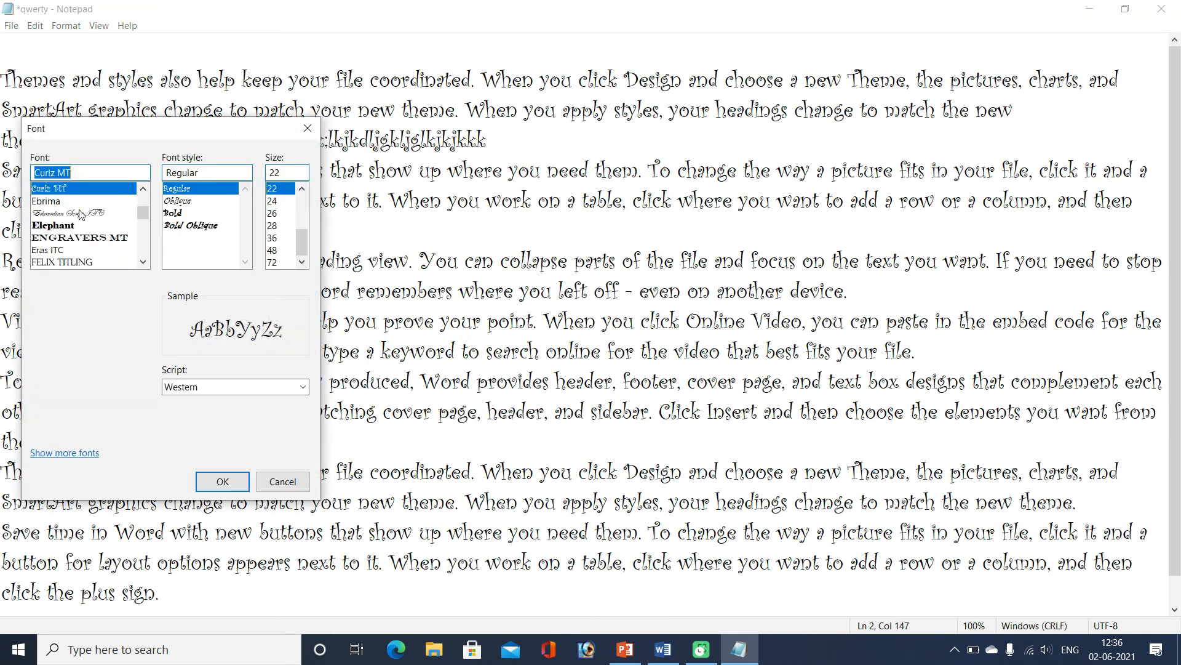
scroll(145, 221, up, 3)
scroll(146, 220, up, 15)
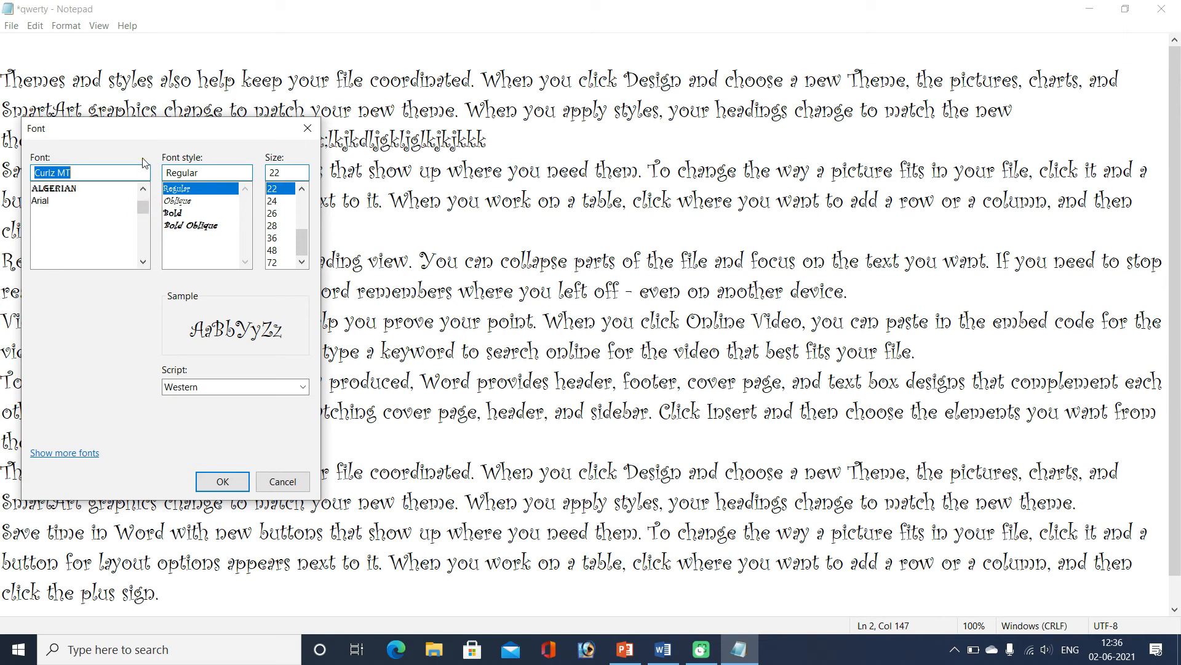
click(59, 227)
click(227, 477)
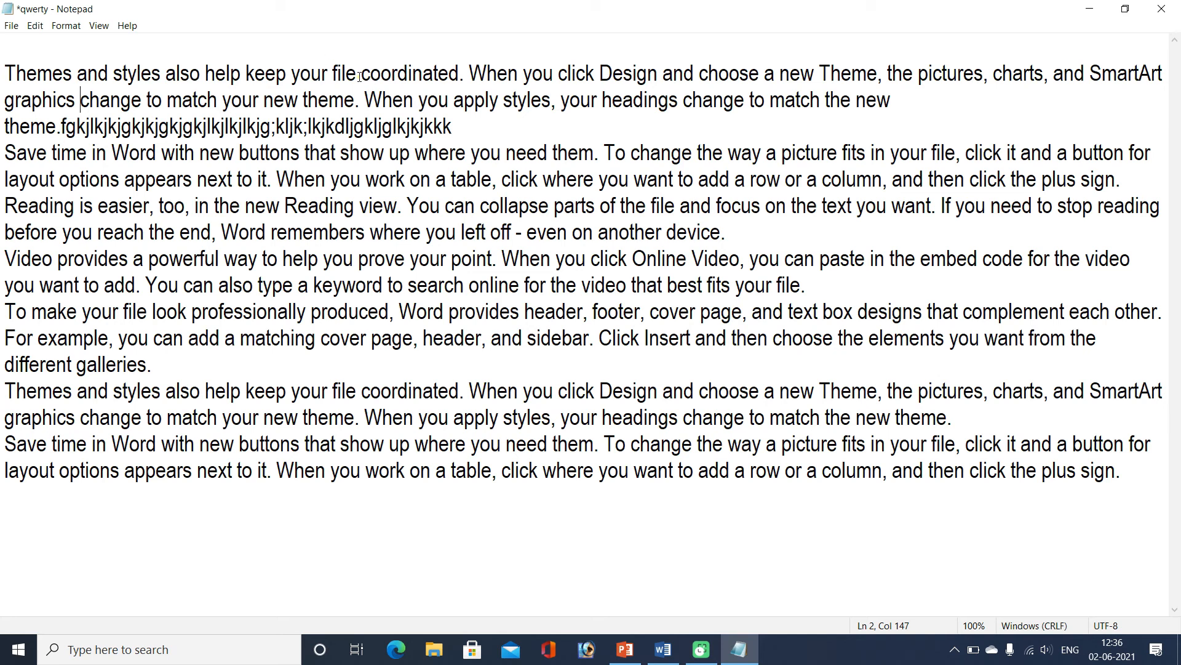
Select "coordinated." in the first sentence, change the font to Baskerville Old Face, and clear the selection
drag(362, 76, 463, 79)
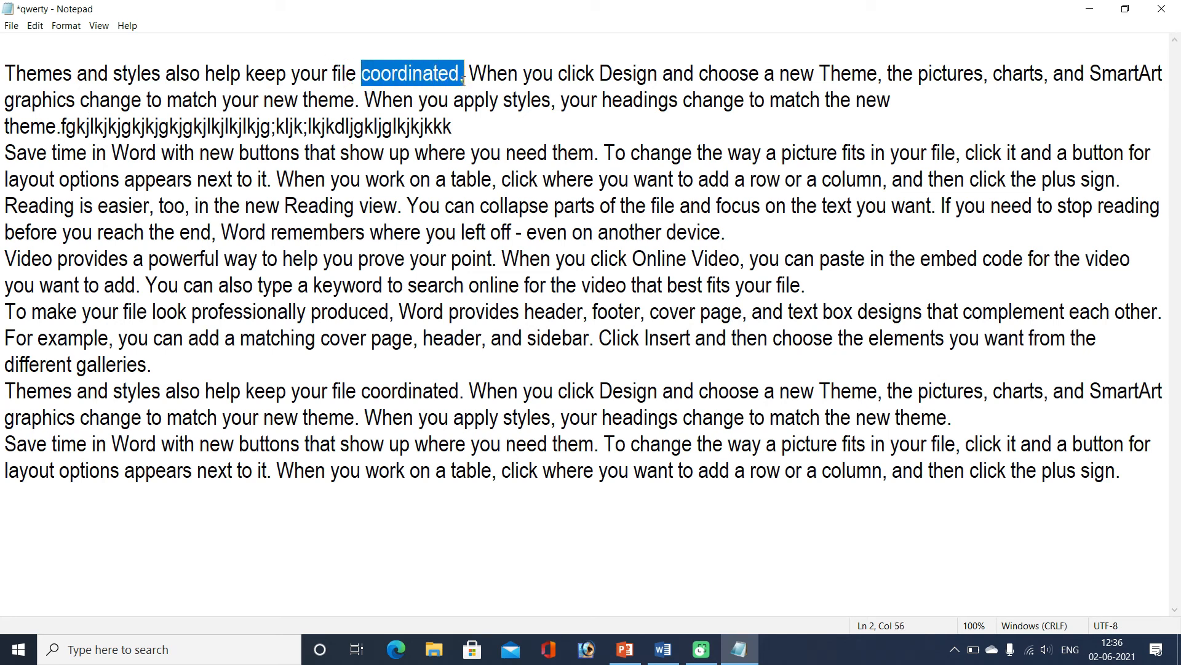
click(66, 25)
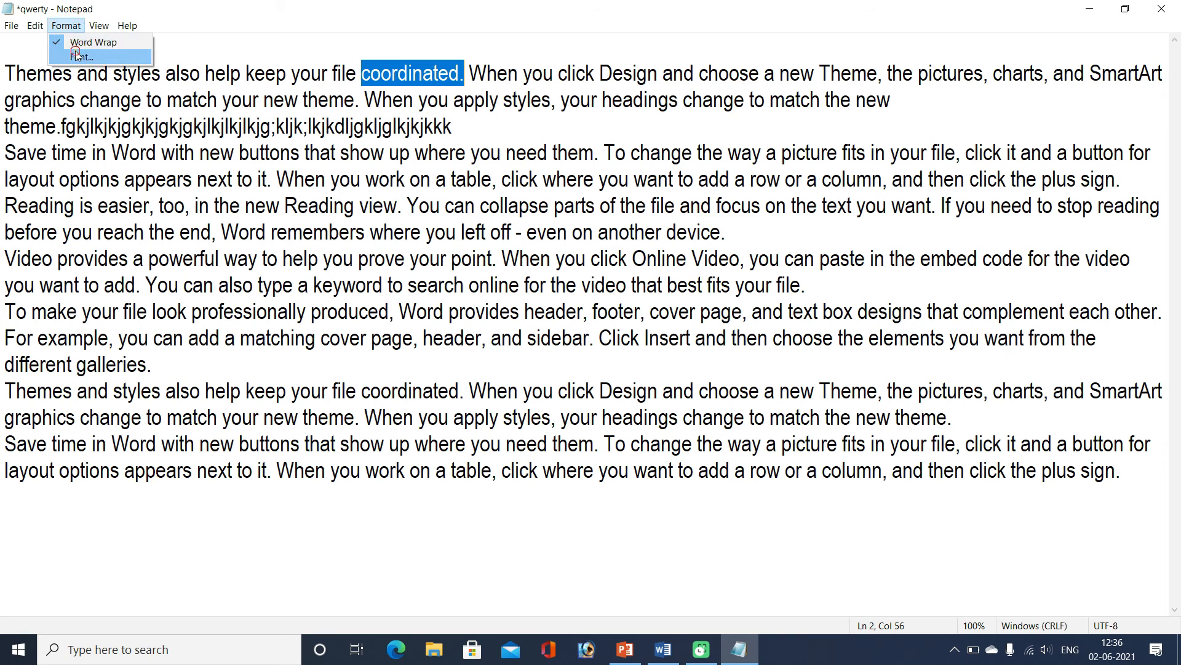
click(77, 55)
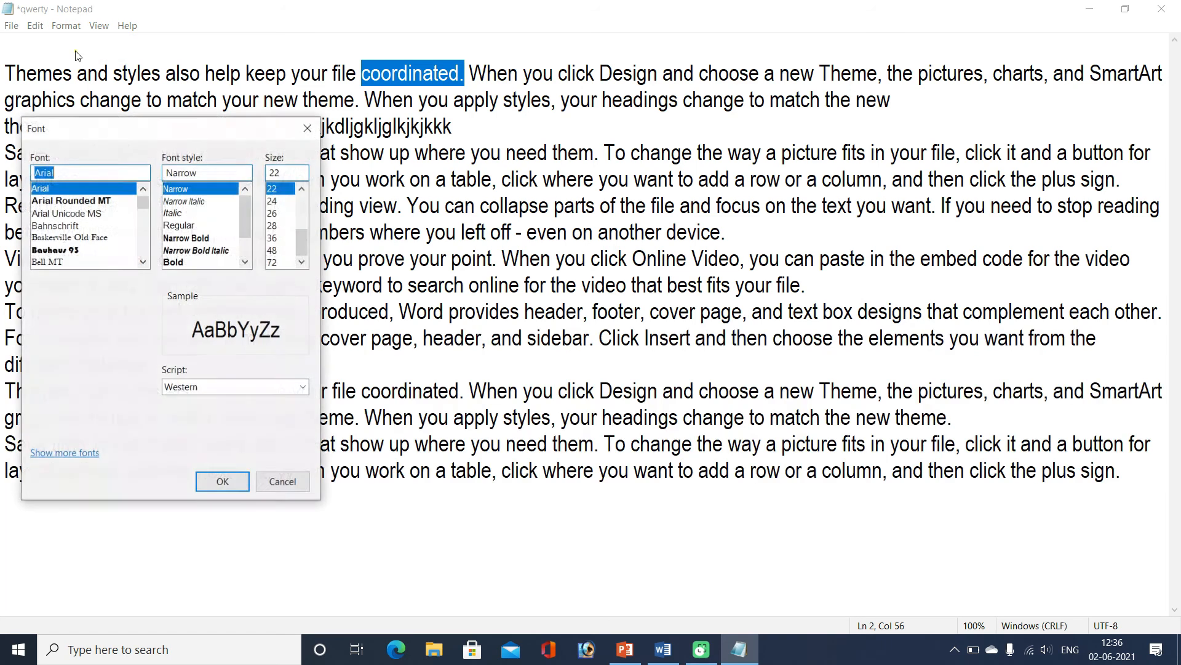
click(80, 237)
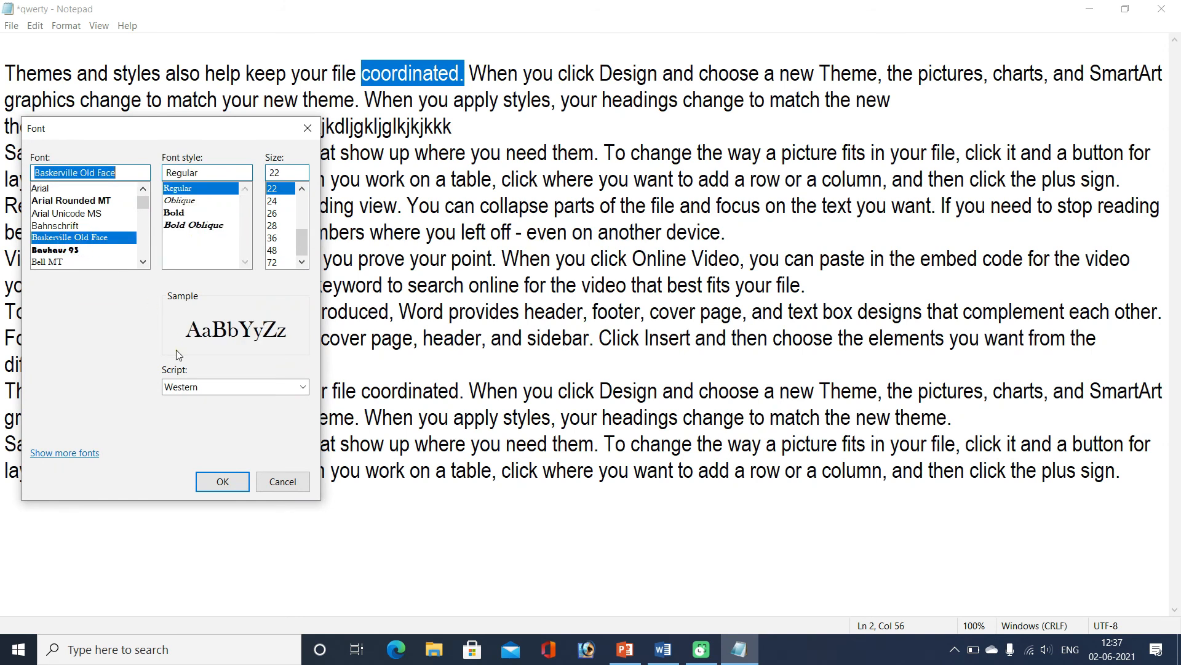
click(222, 482)
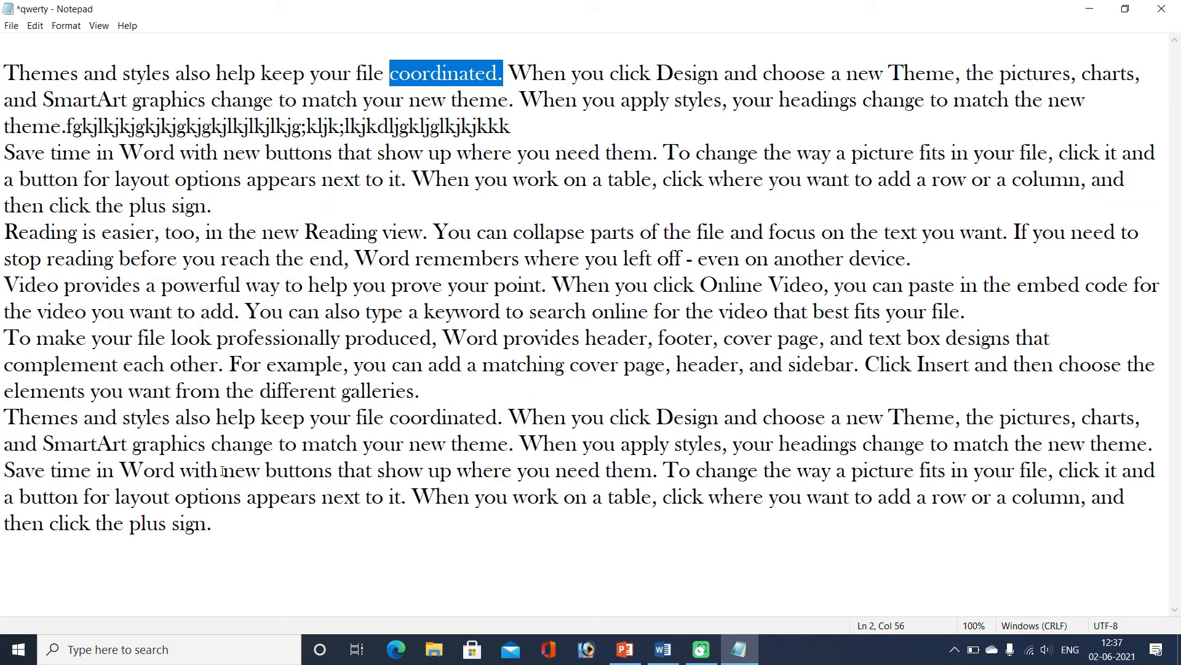
click(437, 179)
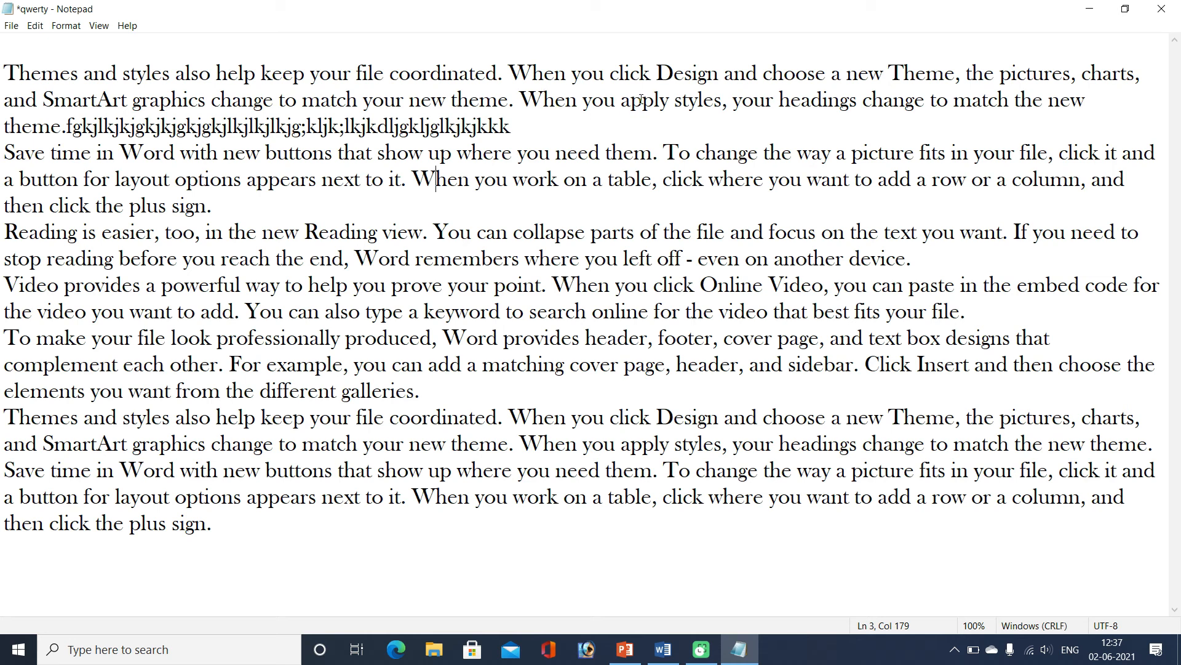
Select "apply" in the first paragraph, change the font to Bradley Hand ITC, and clear the selection
drag(620, 100, 670, 99)
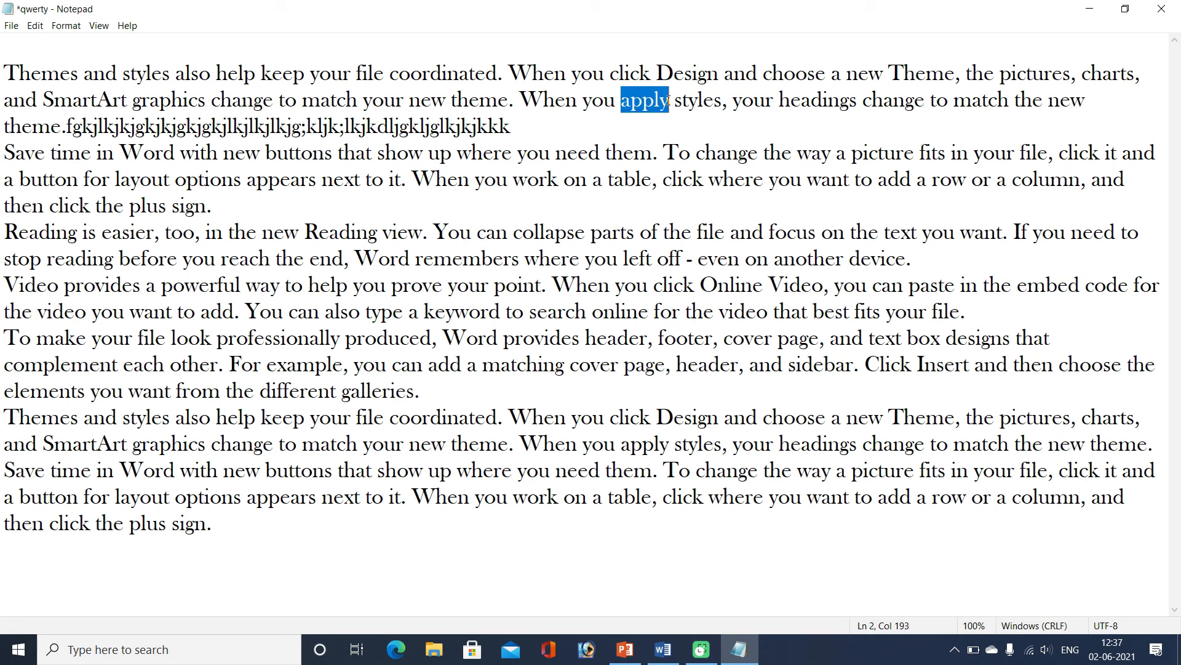
click(65, 25)
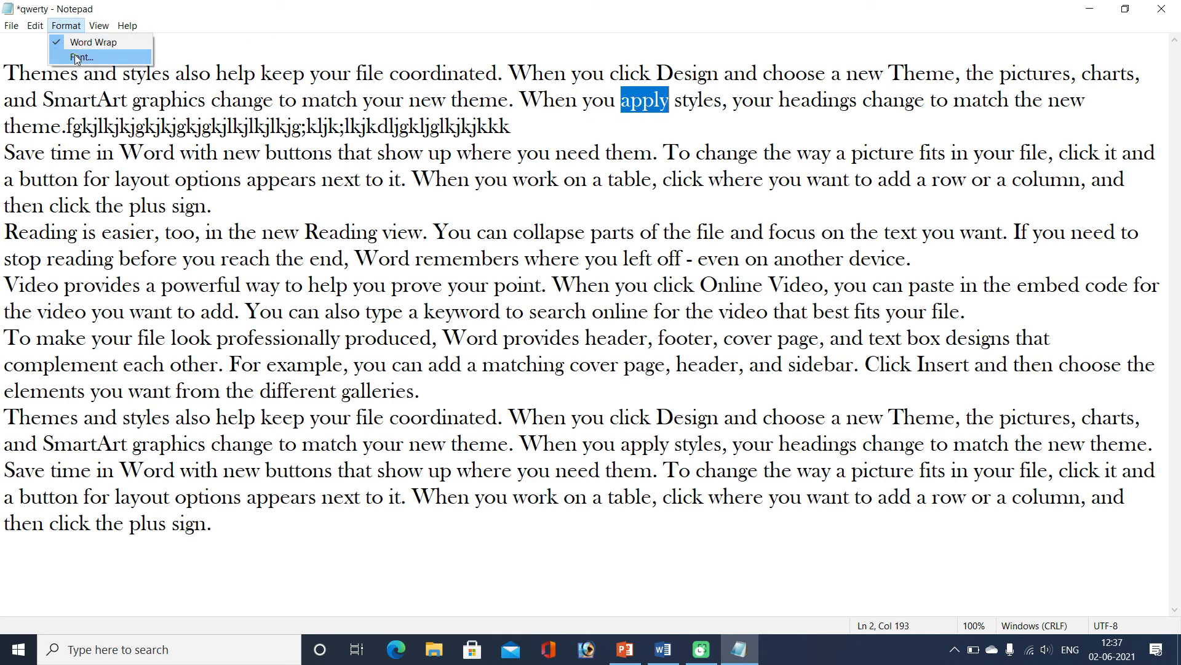
click(74, 55)
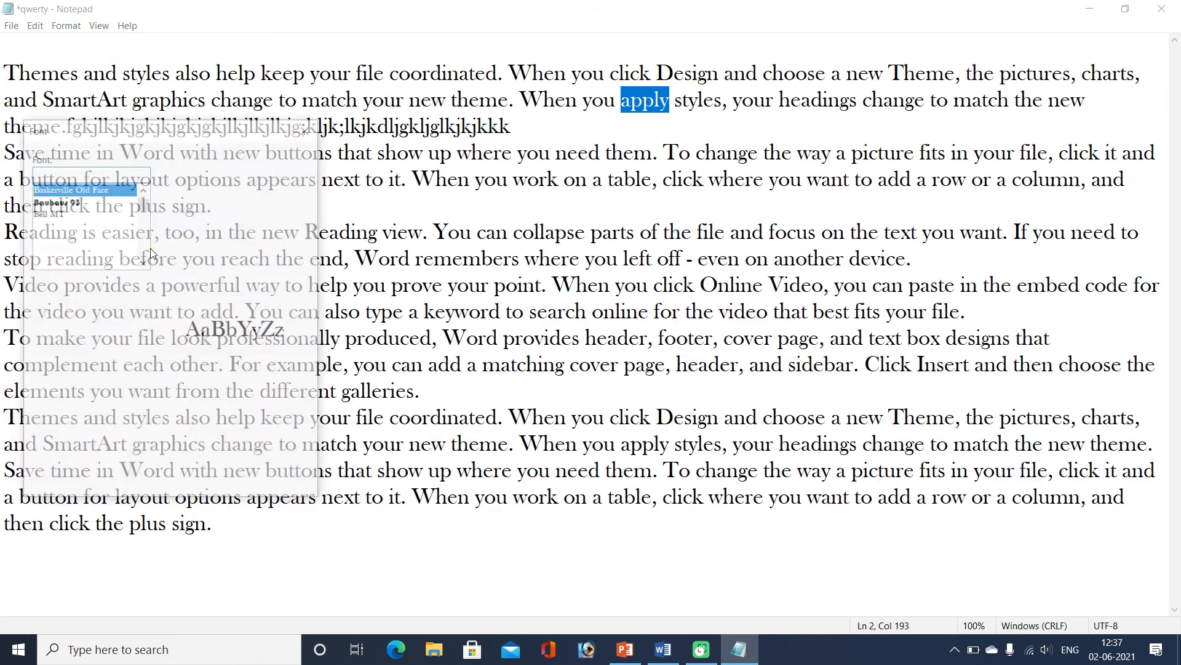
scroll(64, 205, down, 3)
click(65, 202)
click(73, 225)
click(69, 249)
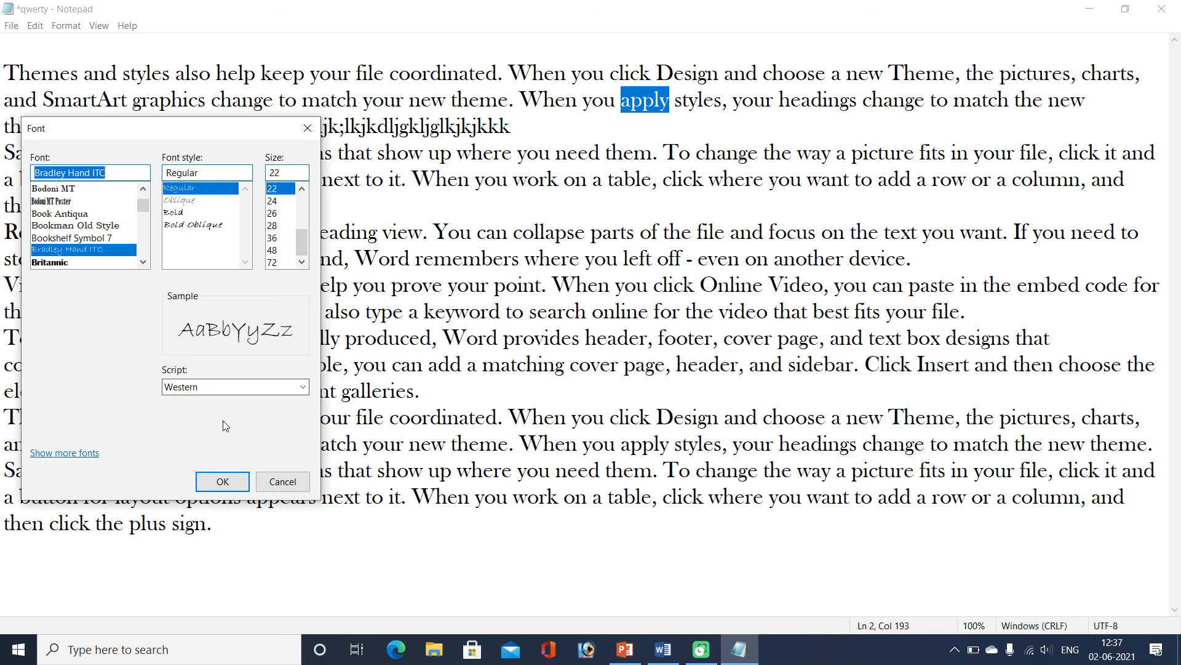
click(225, 476)
click(604, 300)
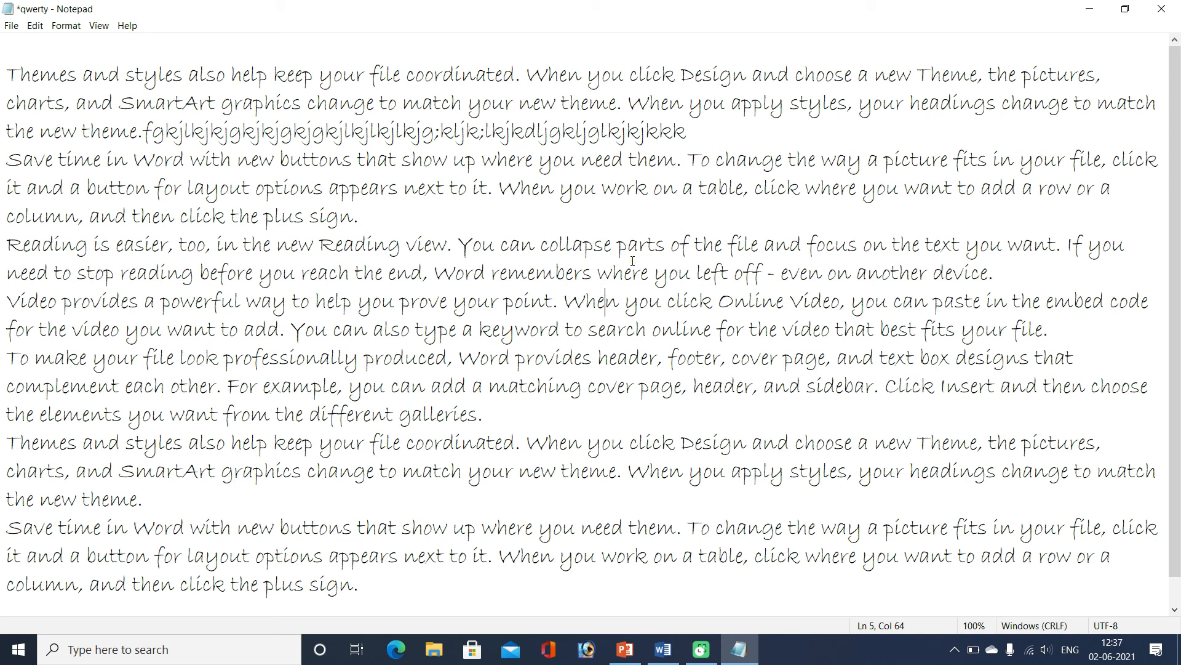
Zoom in on the text in stages up to 150%, and bring the zoom back down to 110%
click(56, 42)
click(66, 26)
mouse_move(101, 29)
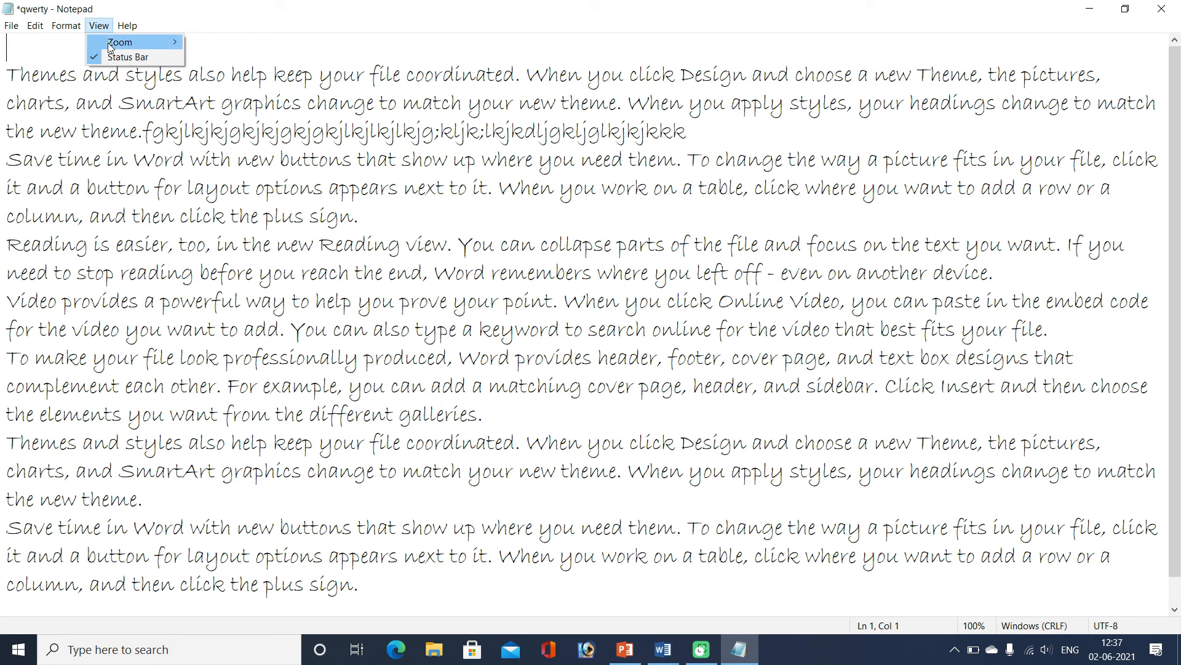
click(209, 43)
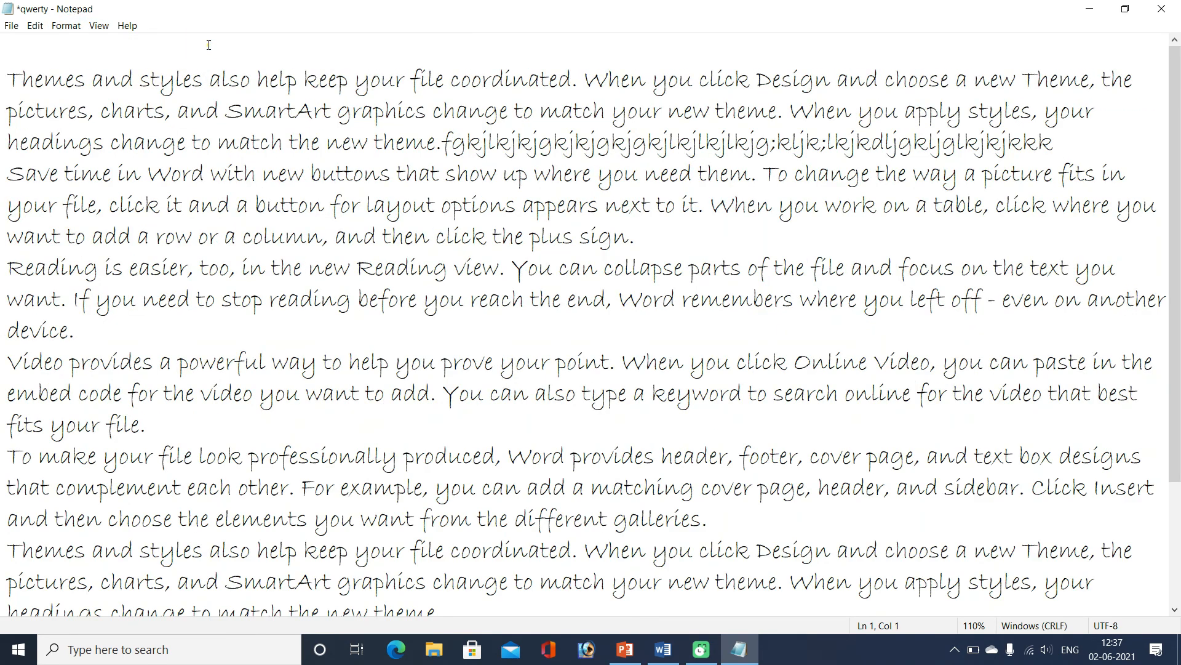
key(ctrl+plus)
key(ctrl+plus)
key(ctrl+plus)
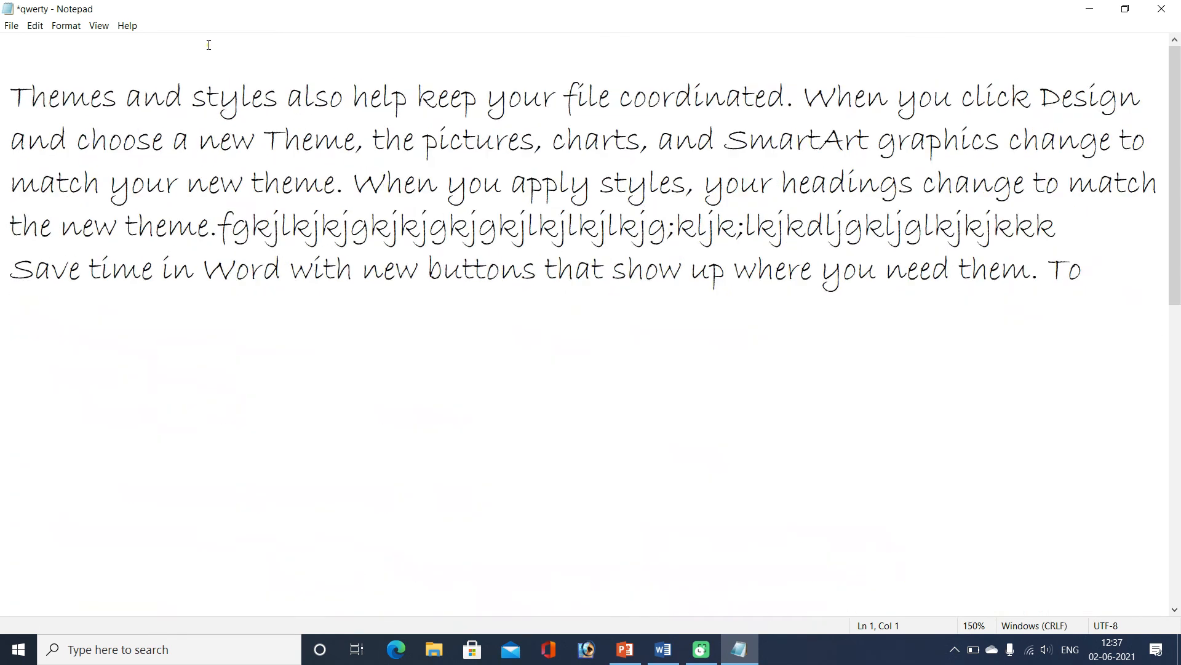
key(ctrl+0)
key(ctrl+plus)
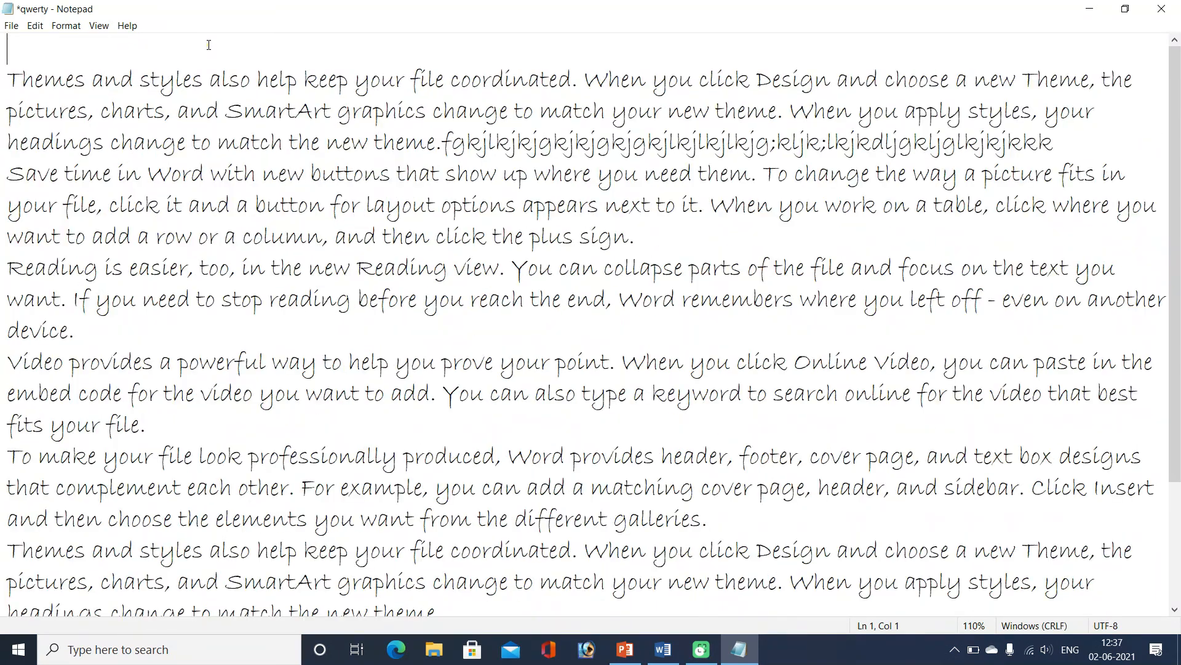
Review the zoom commands and zoom the text out one level to 100%
click(111, 30)
mouse_move(112, 46)
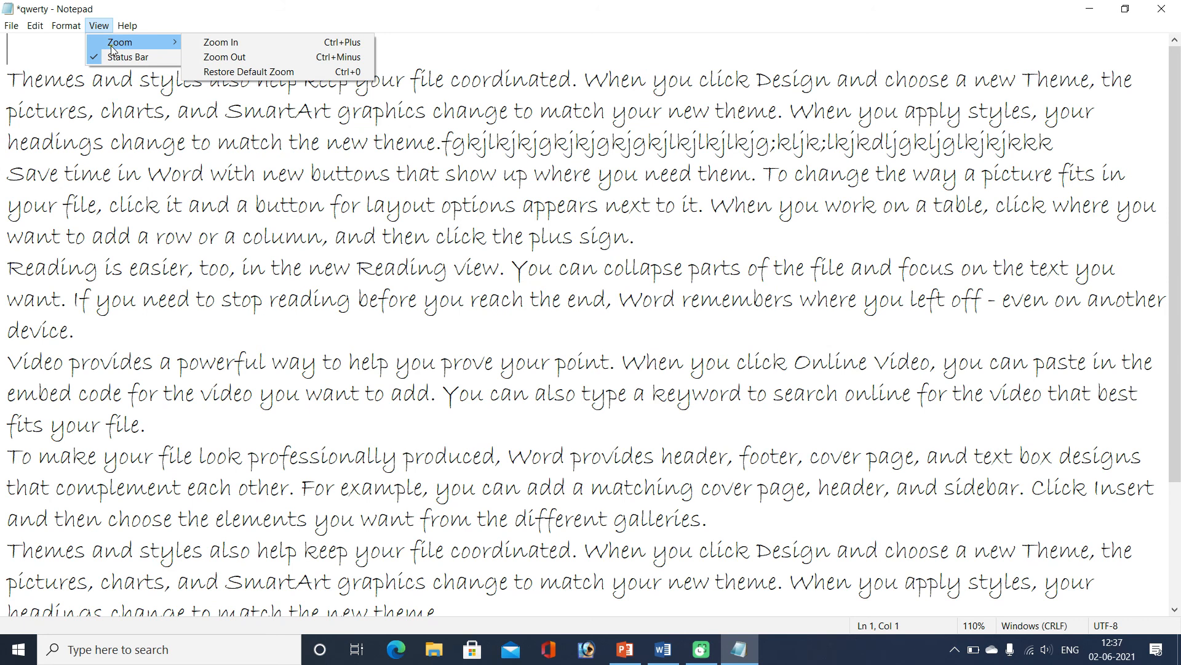
click(408, 86)
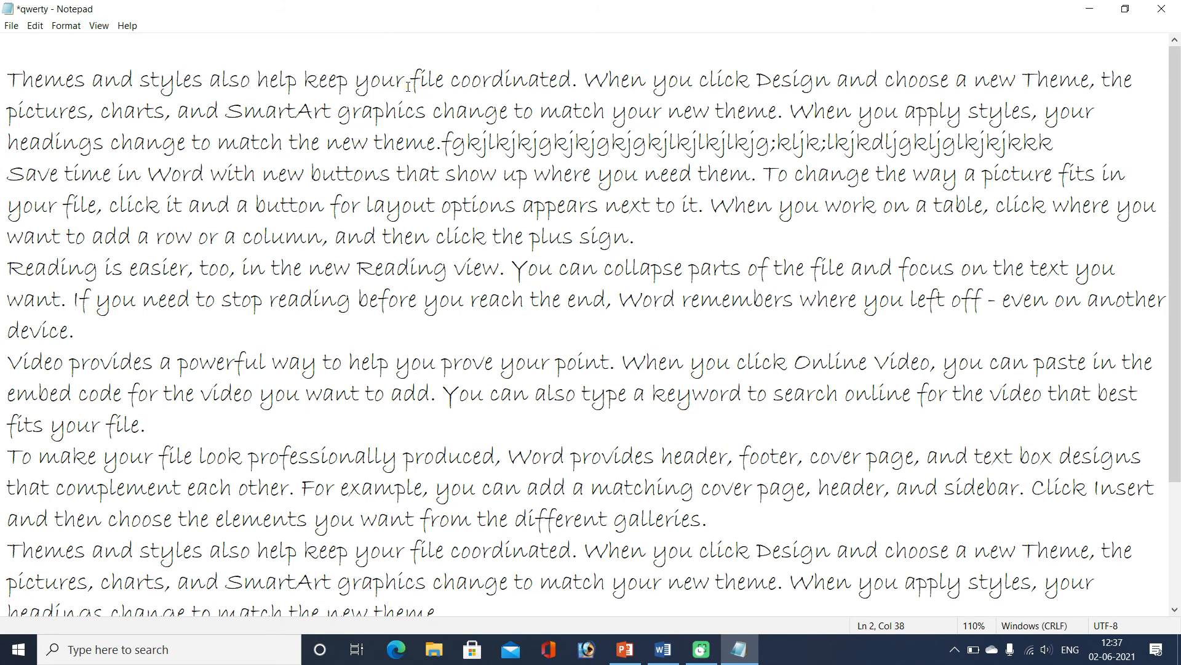
key(ctrl+minus)
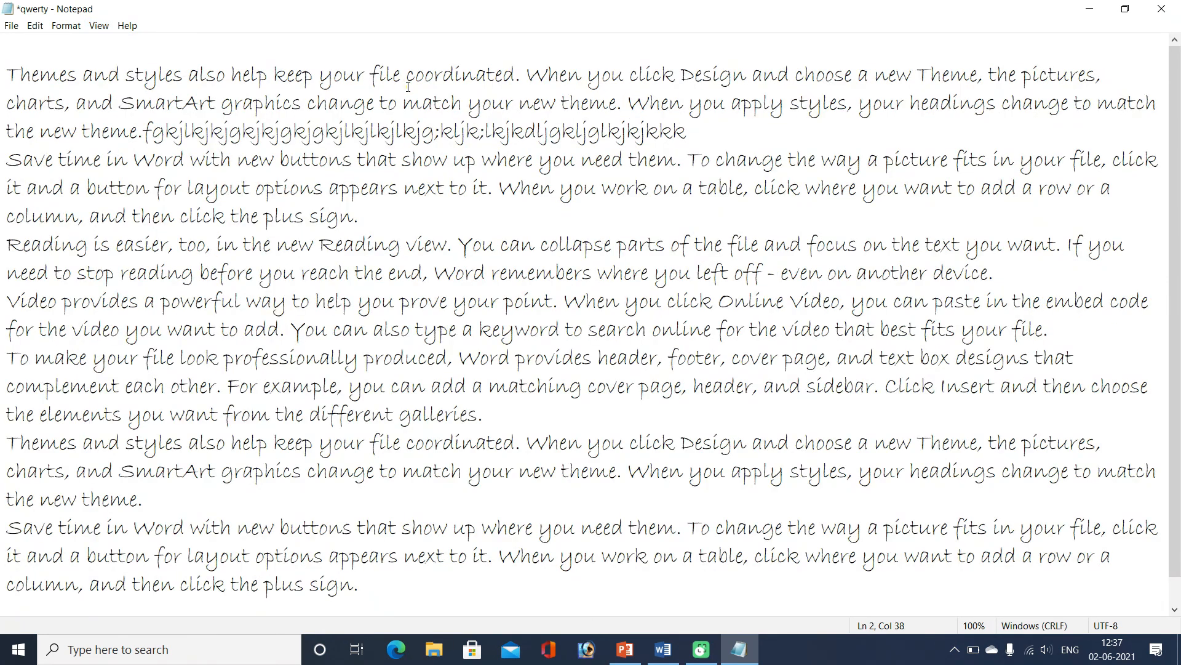
Hide the status bar and show it again
click(91, 28)
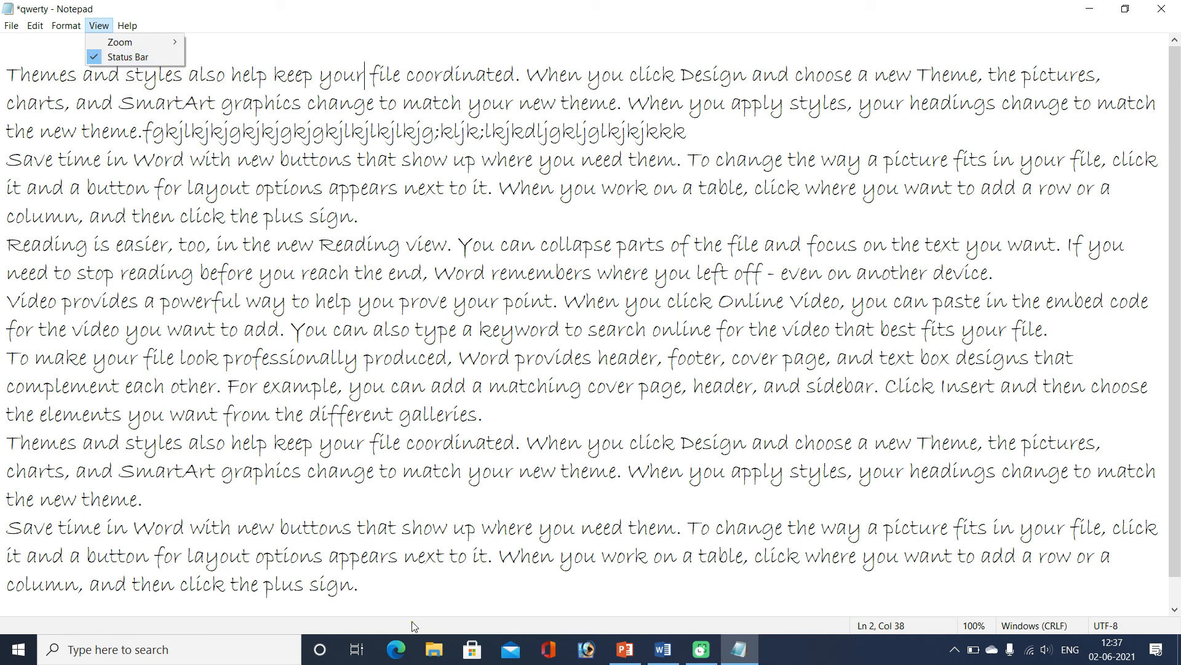
click(136, 53)
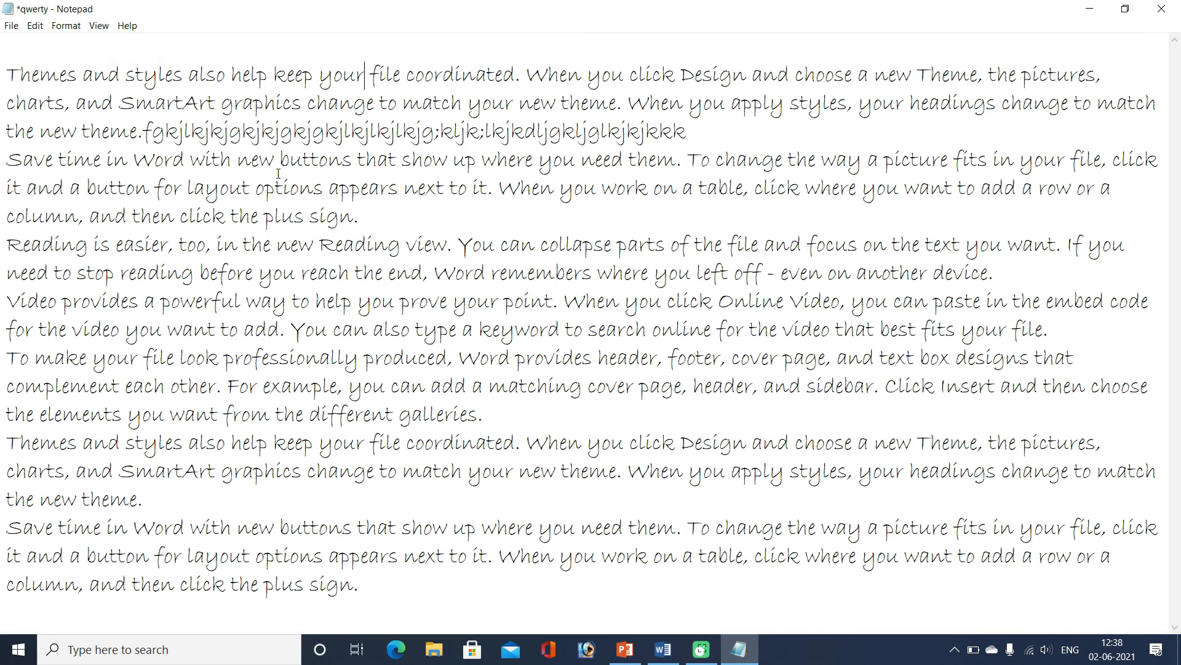
click(98, 25)
click(106, 53)
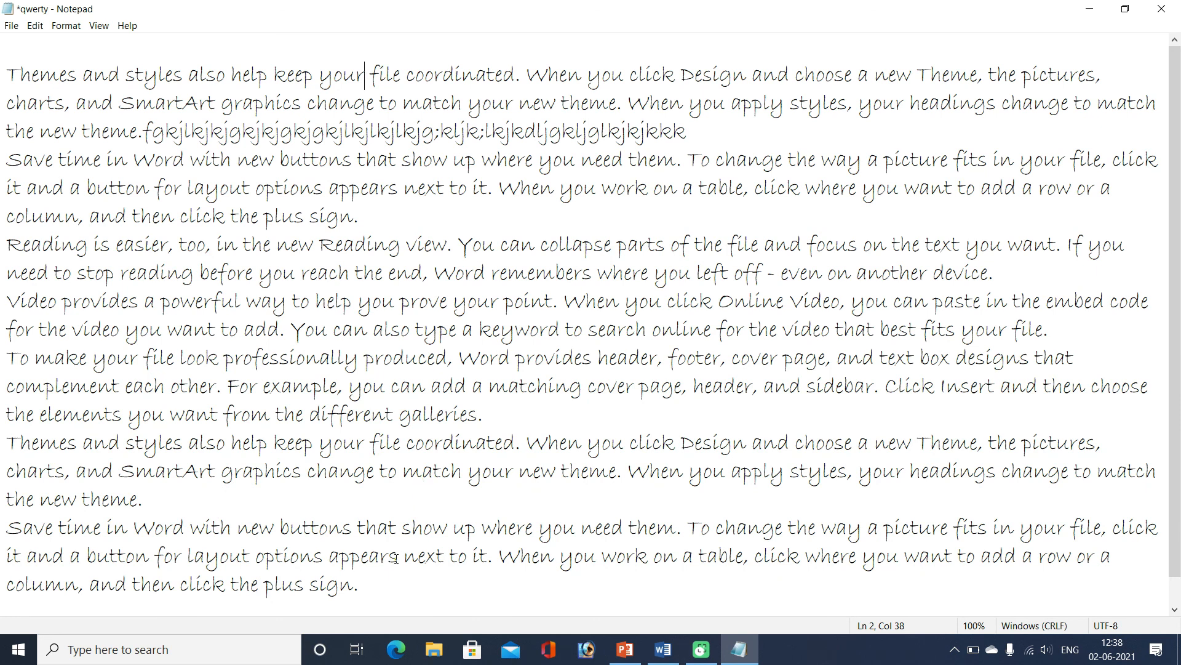
click(127, 25)
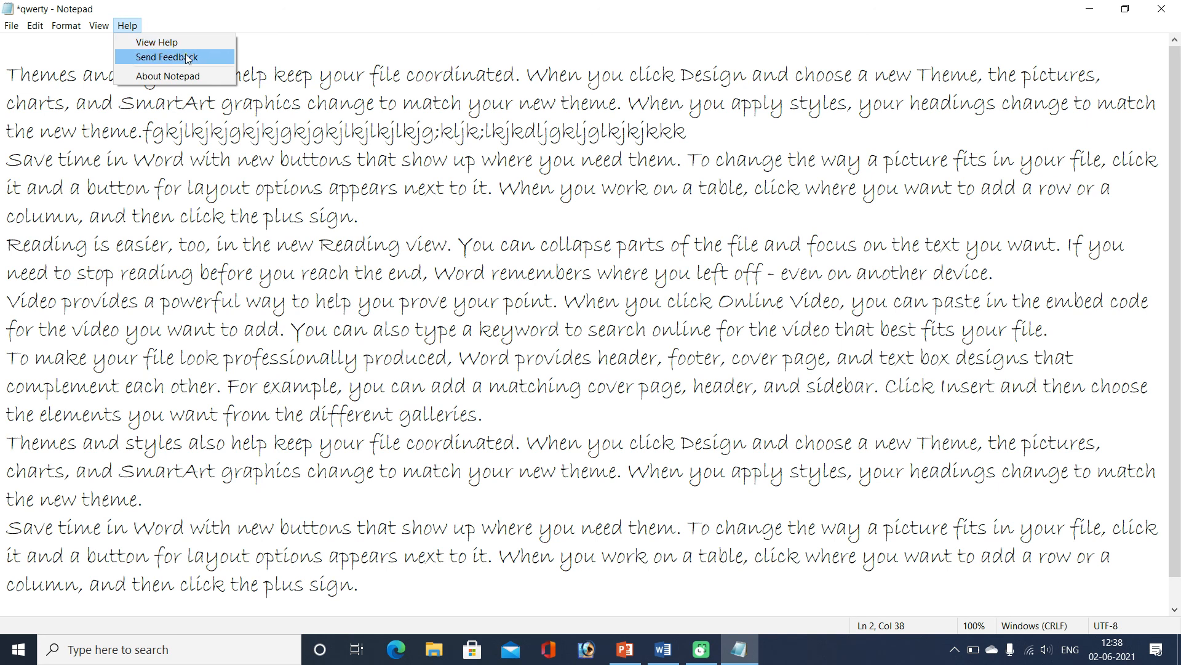
click(328, 103)
click(438, 220)
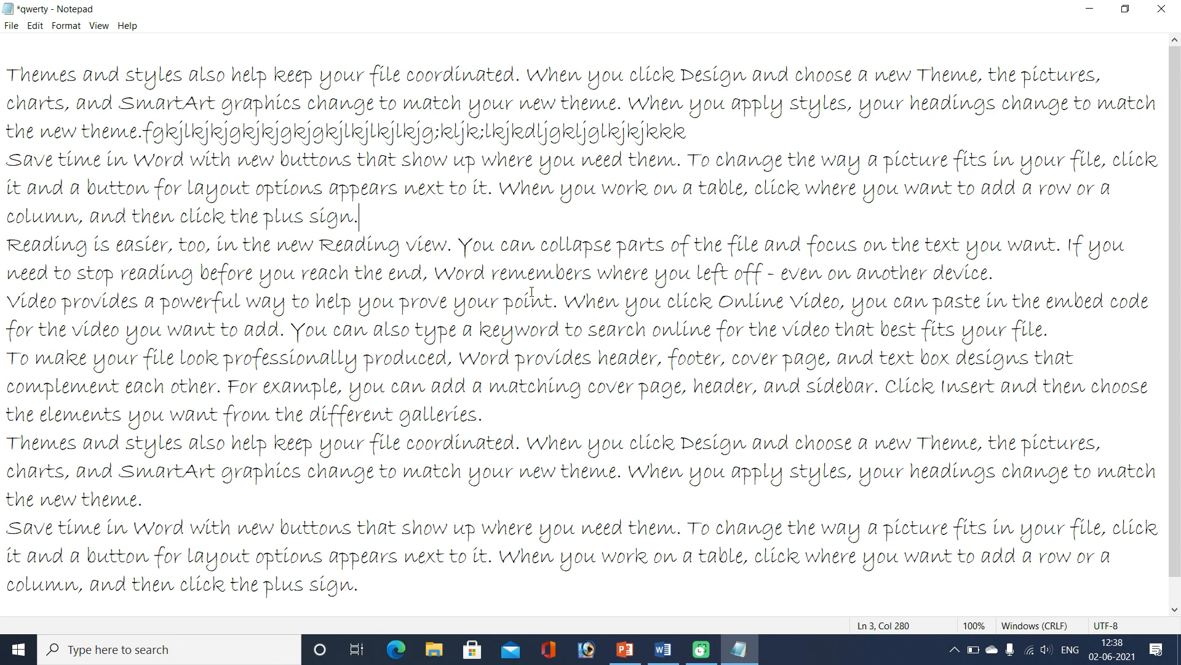
click(1056, 331)
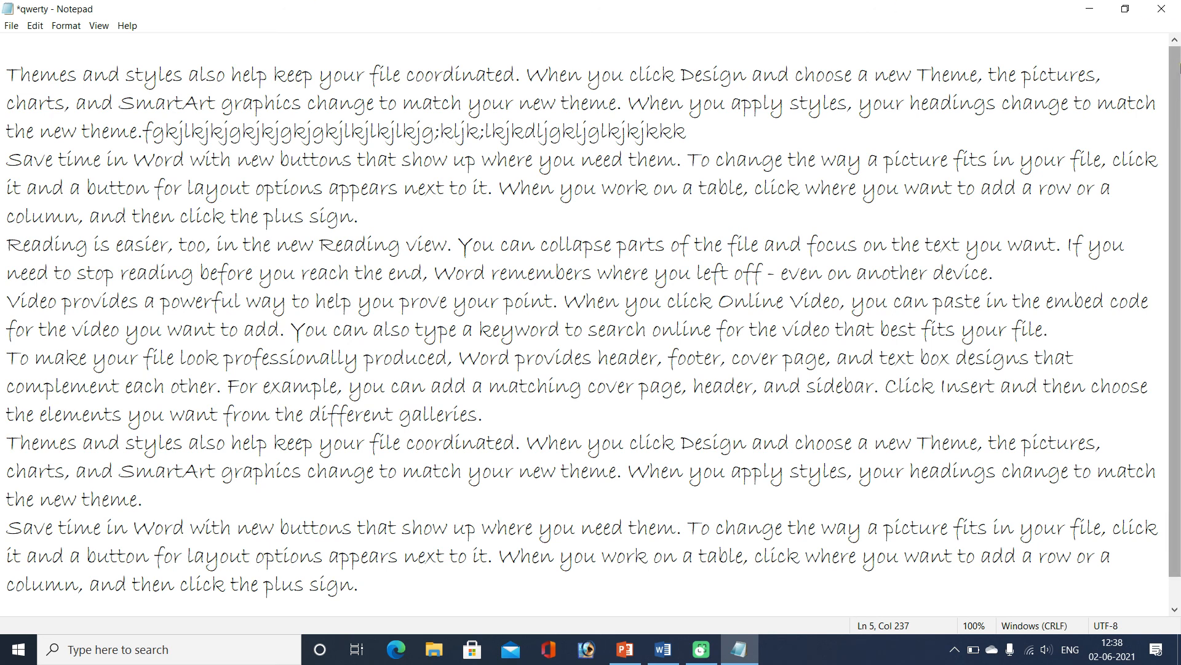
Close the qwerty file without saving its changes
click(1173, 4)
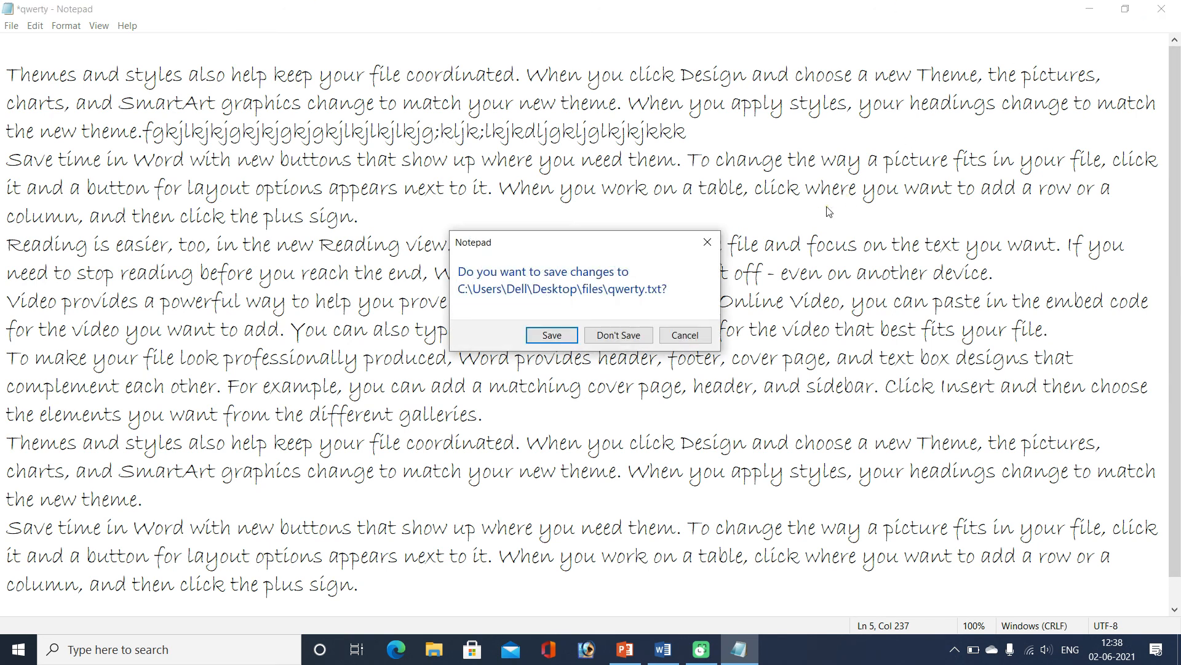
click(611, 336)
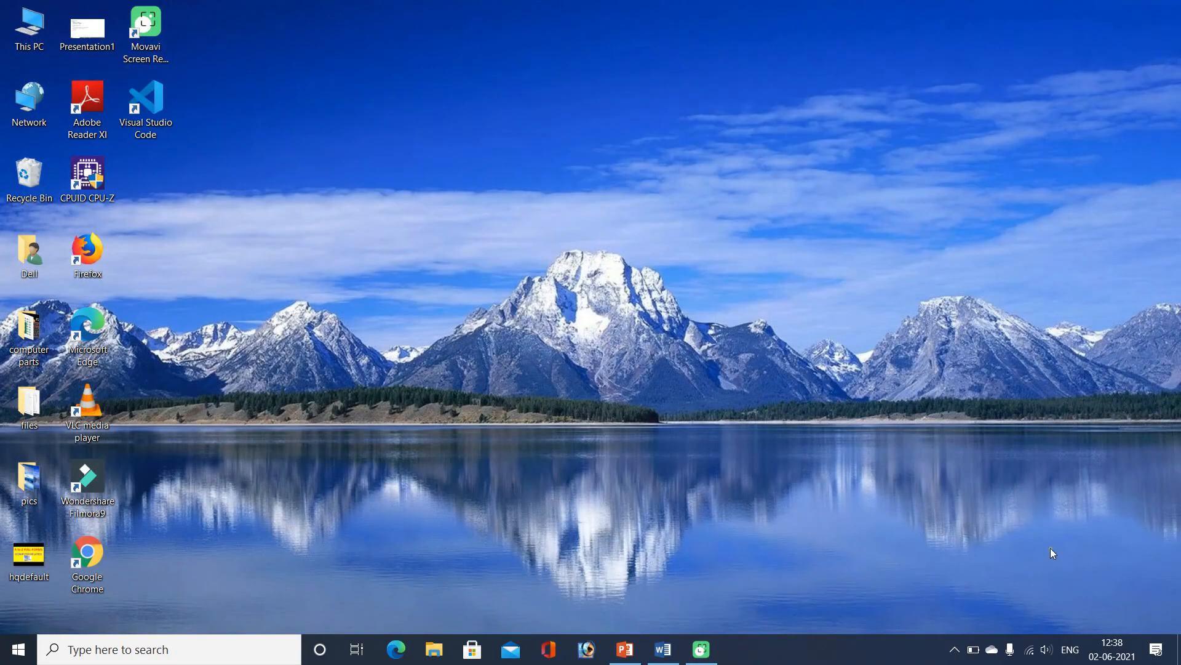